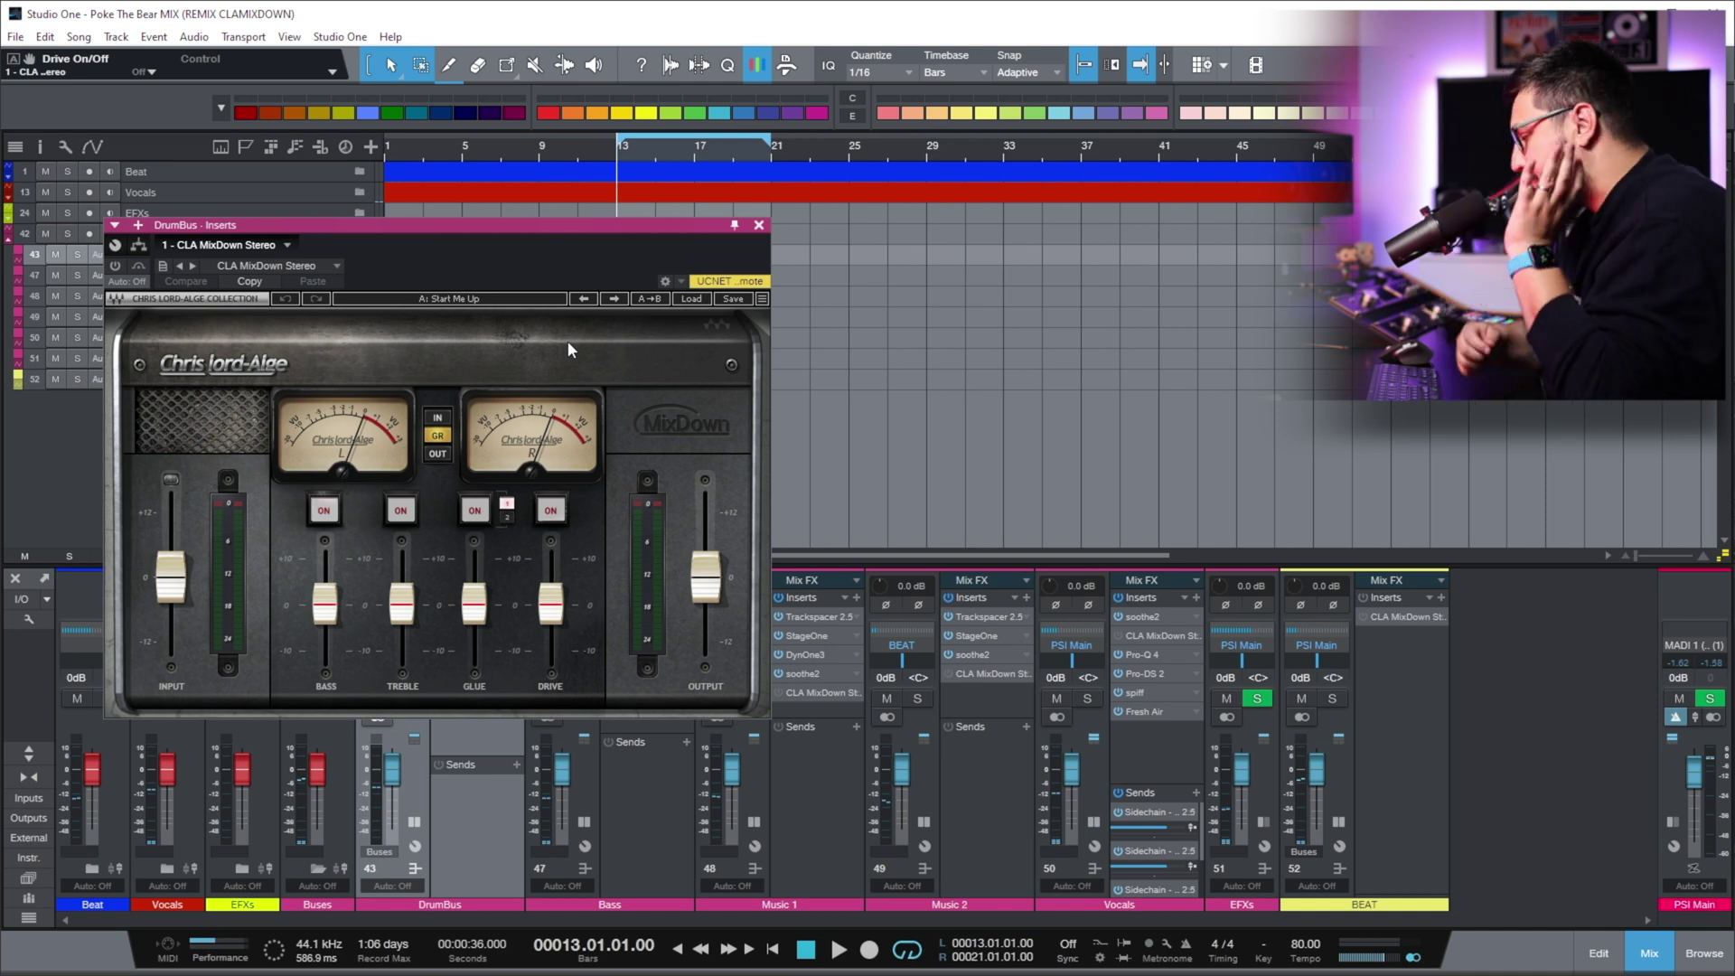
Audition the loop from bar 13 and close the DrumBus CLA MixDown window
key("space")
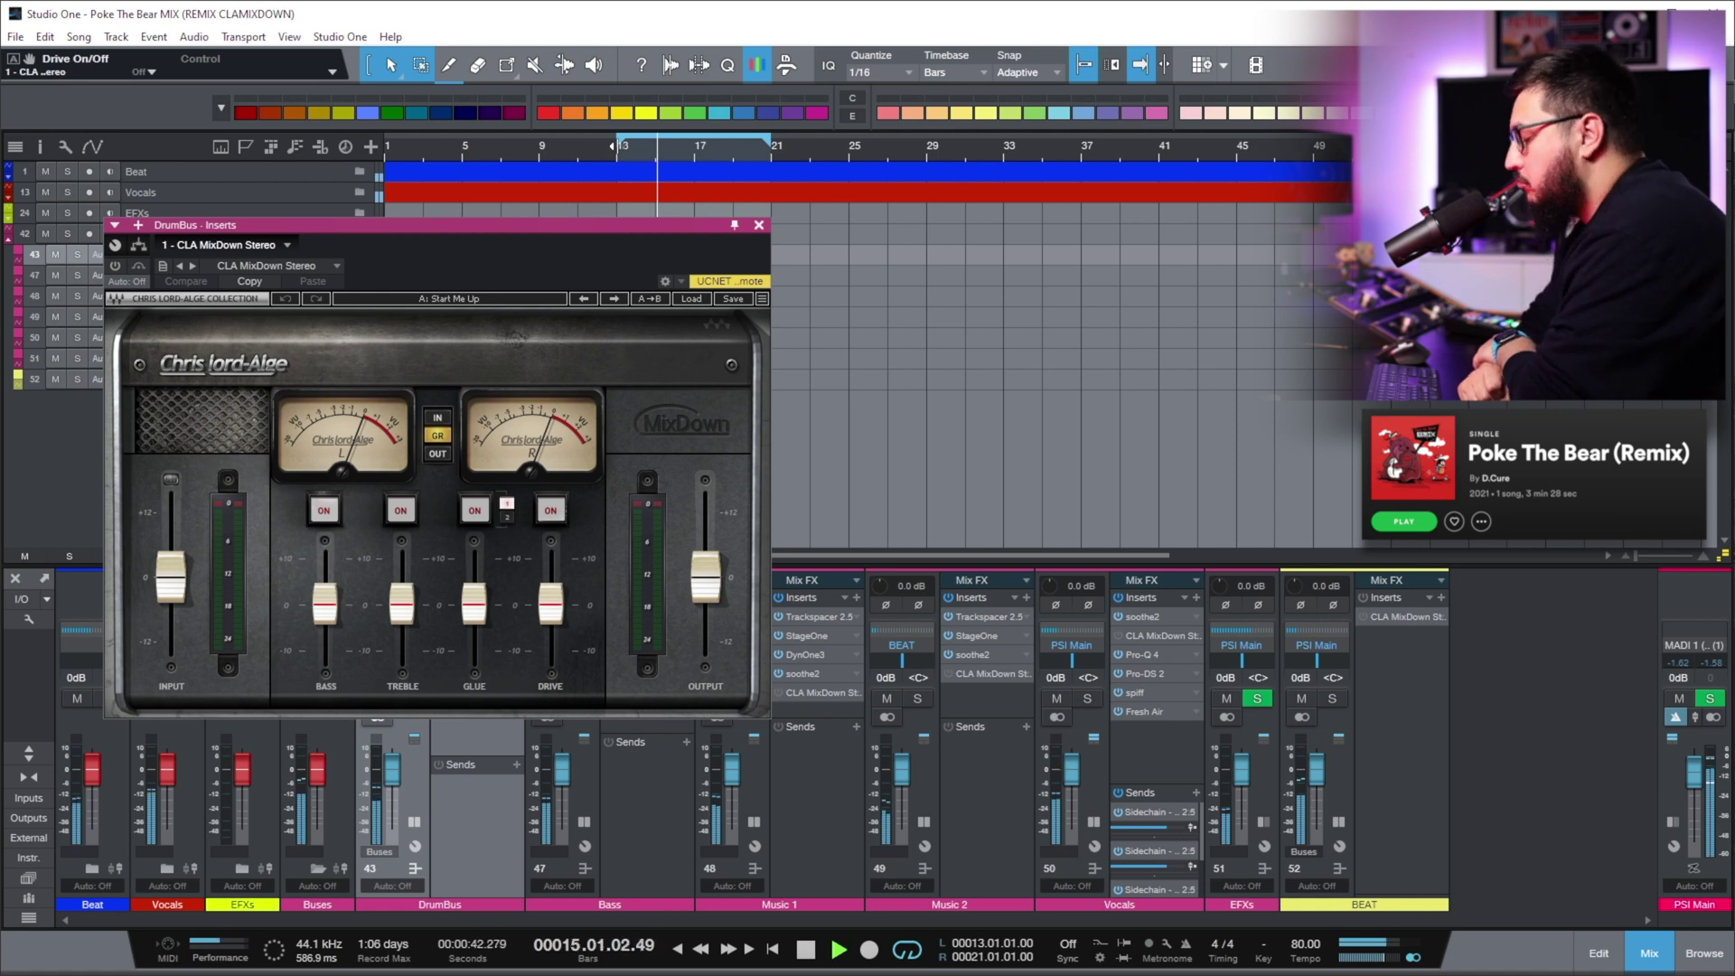
left_click(758, 225)
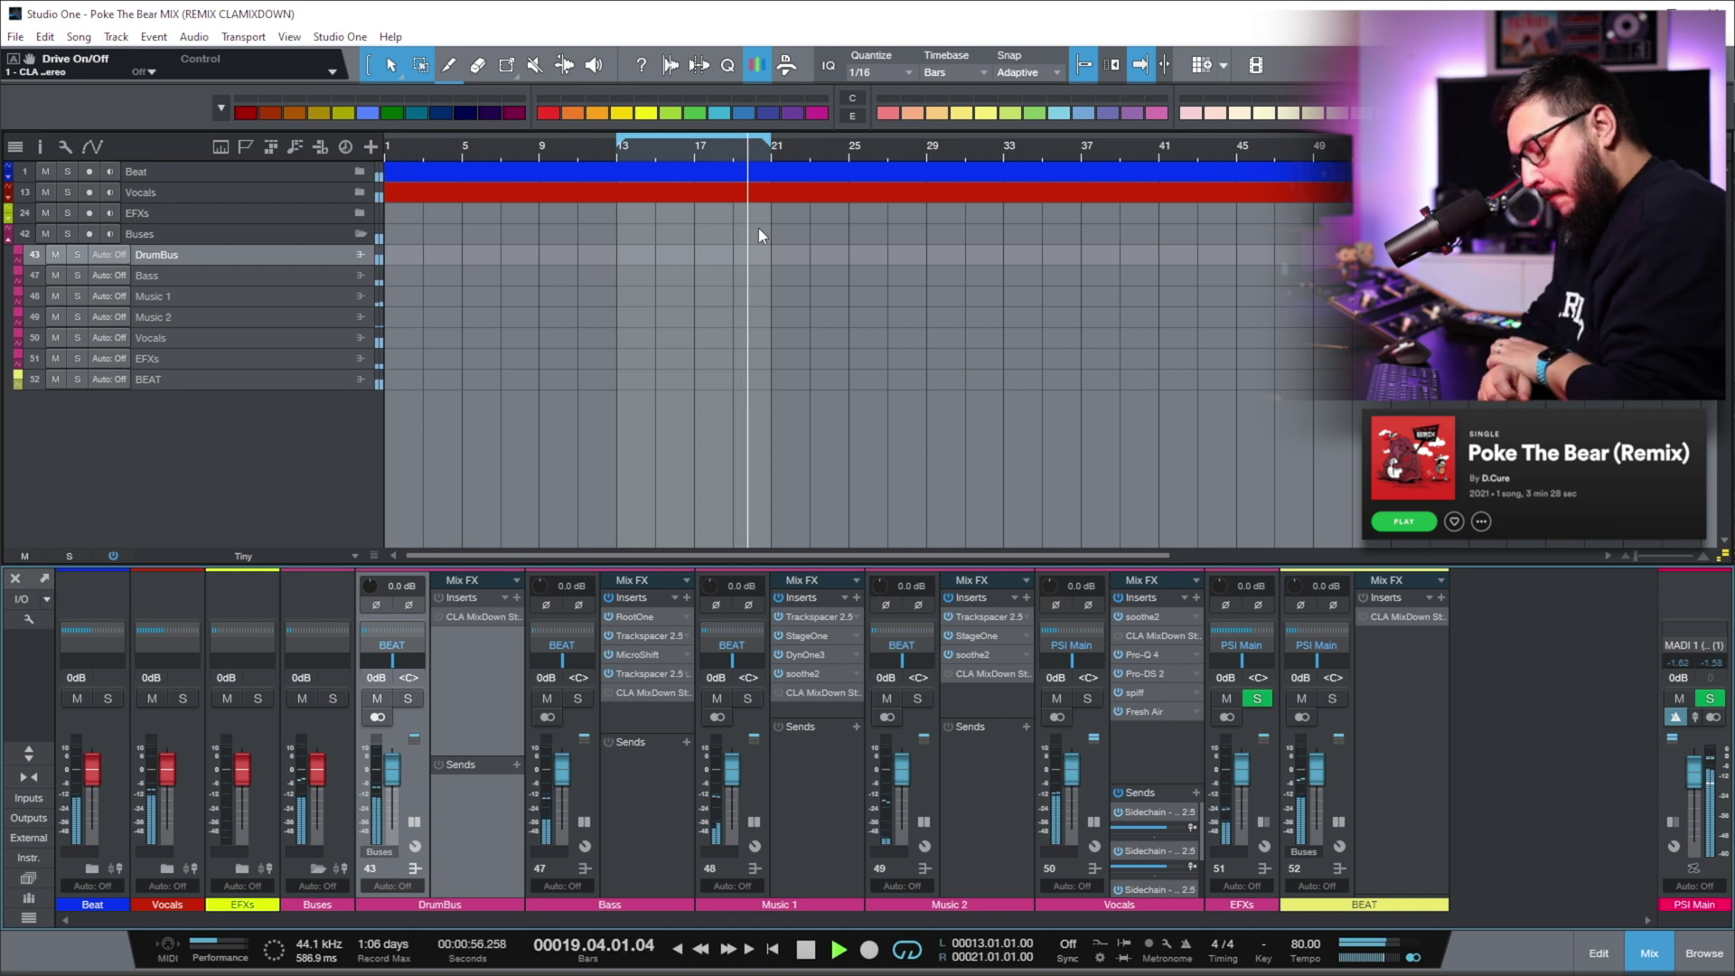
key("space")
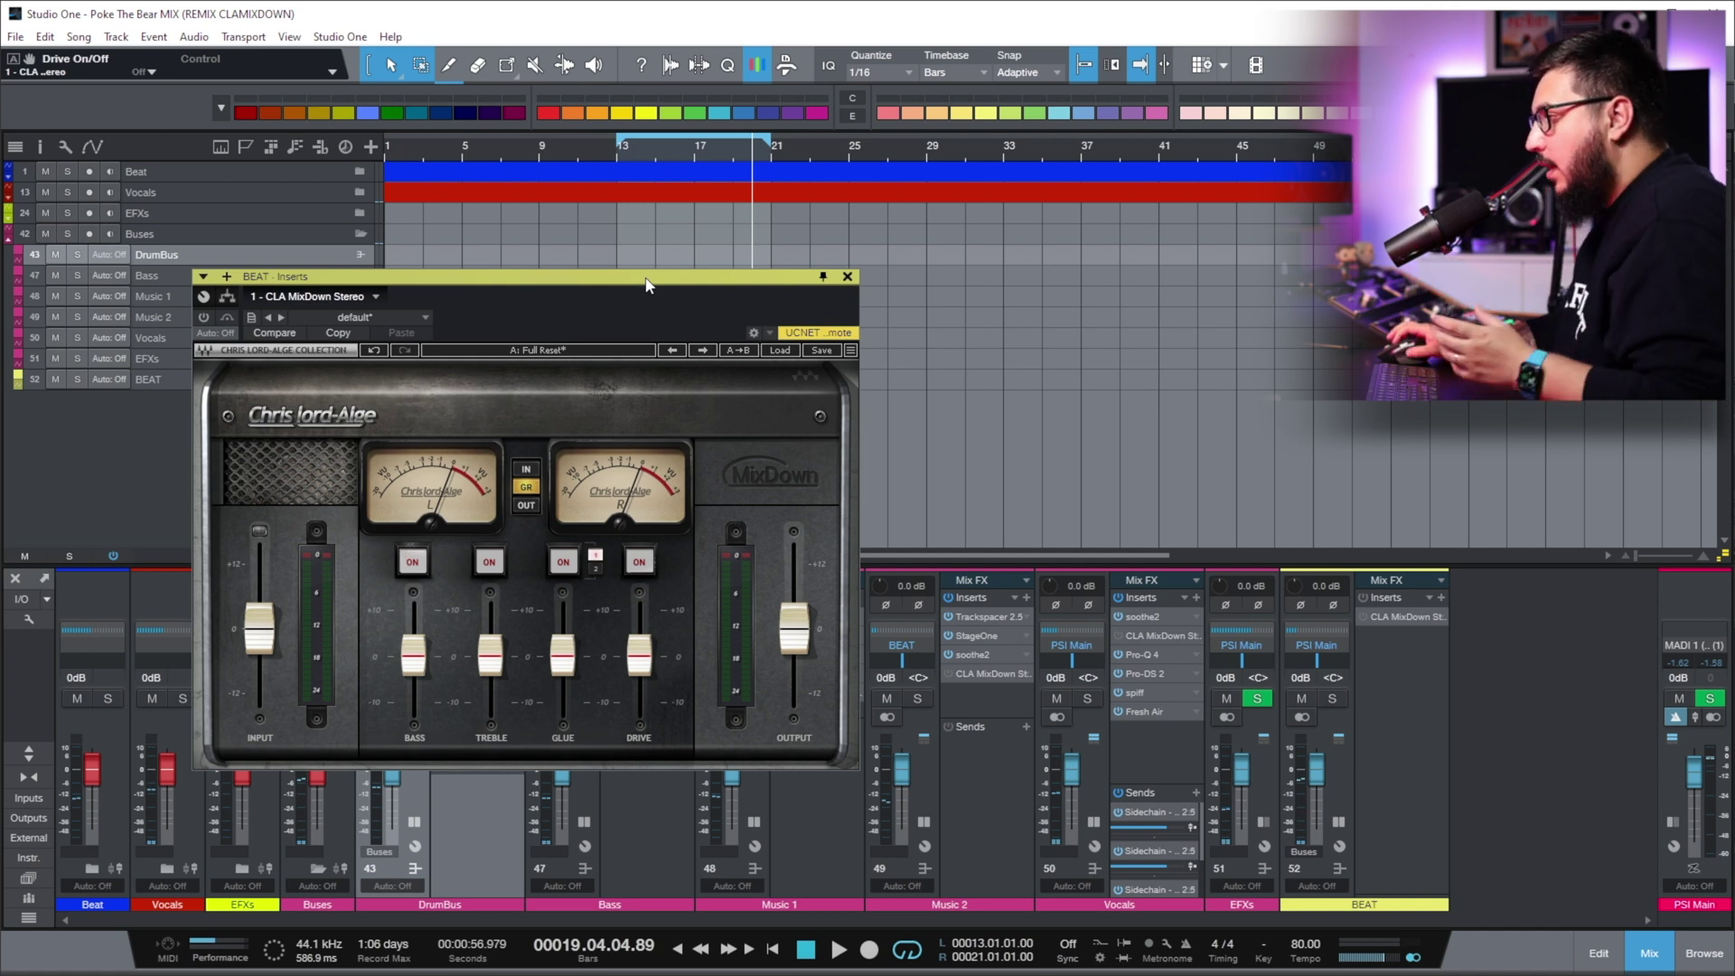
Solo the BEAT bus, activate its CLA MixDown Stereo insert and start playback
left_click(1332, 699)
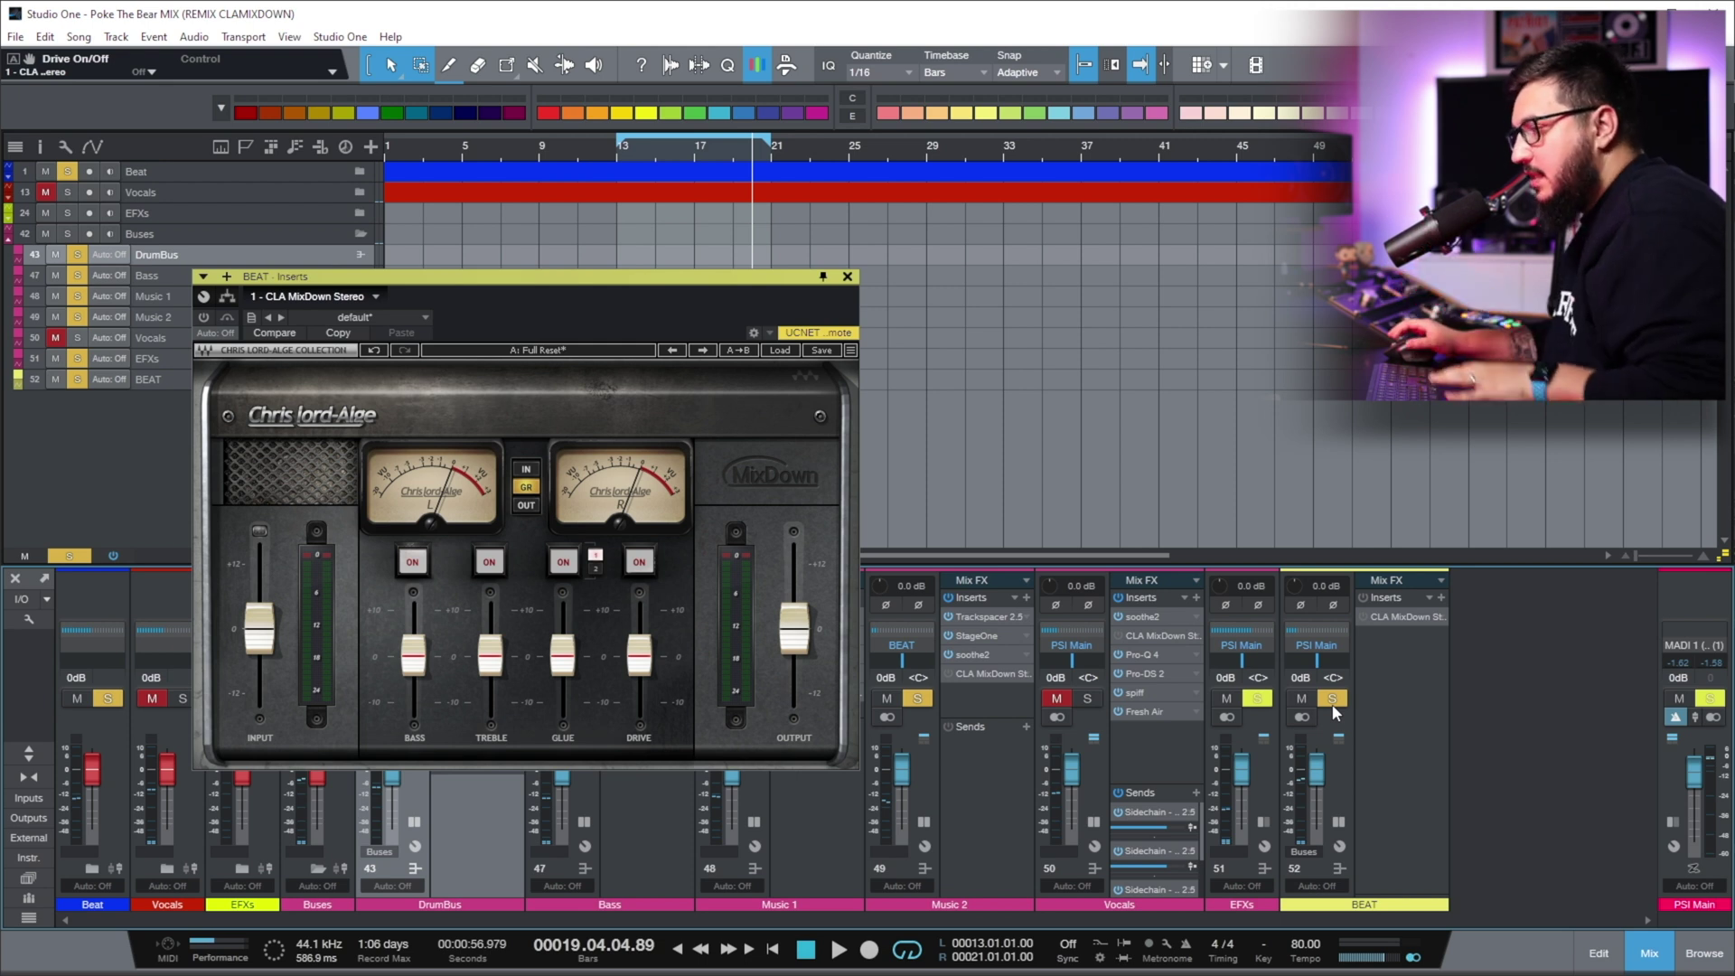
left_click(1401, 730)
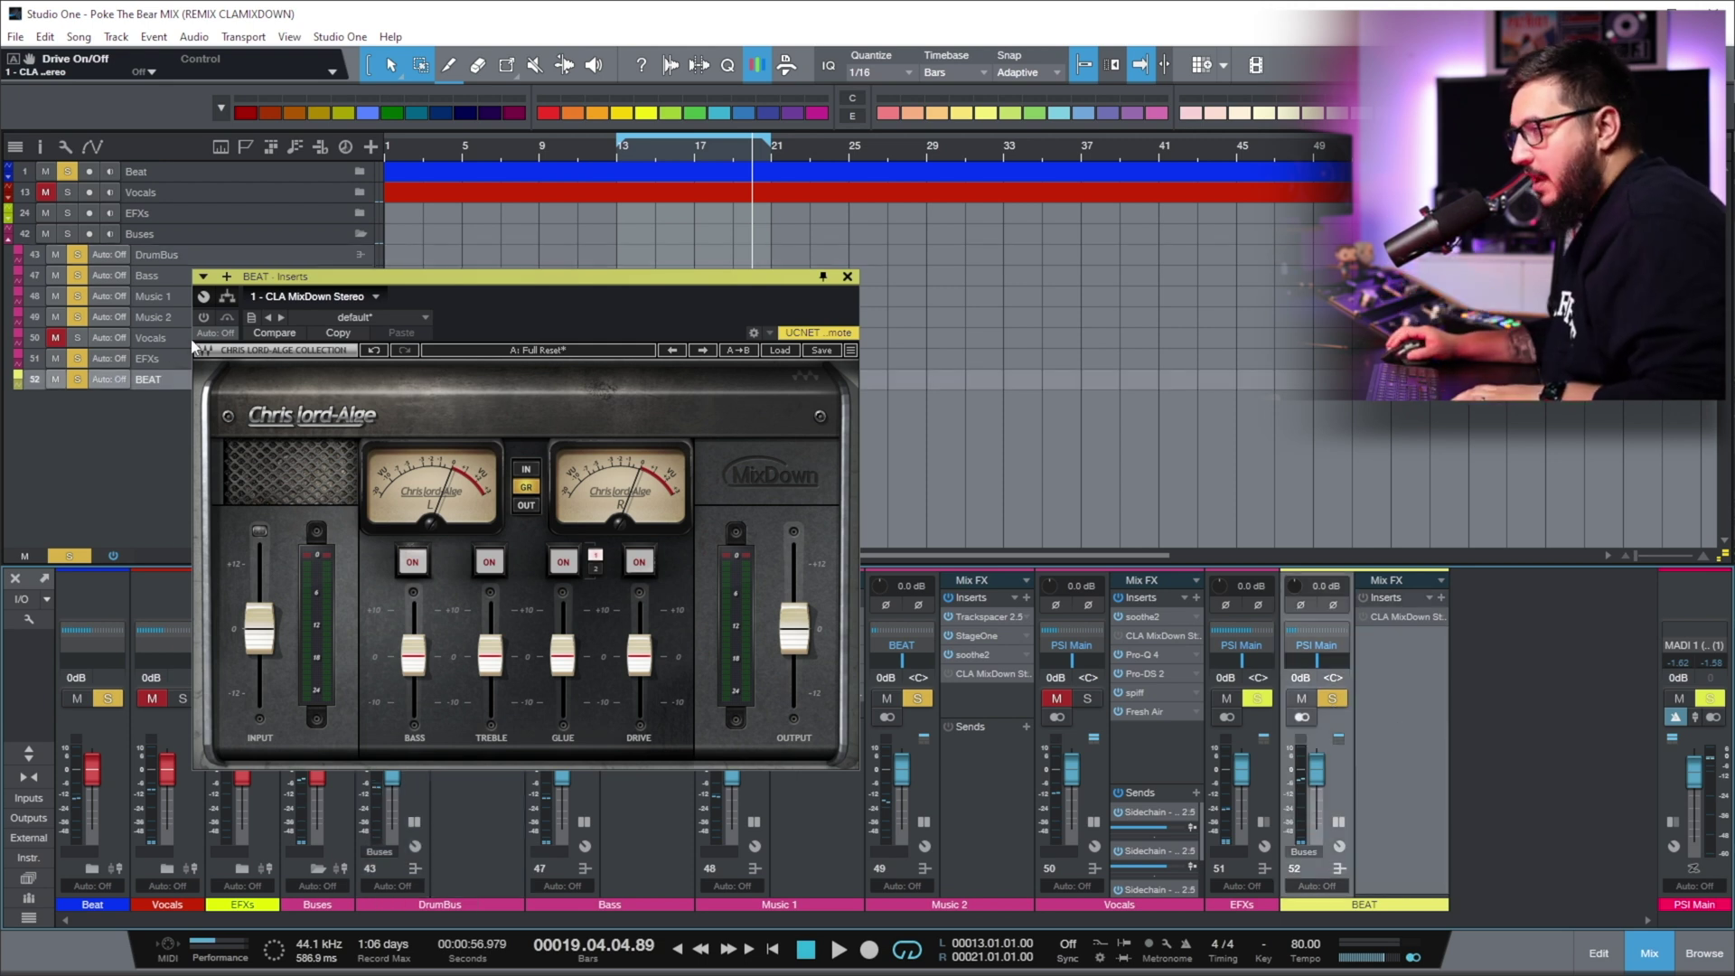
left_click(204, 318)
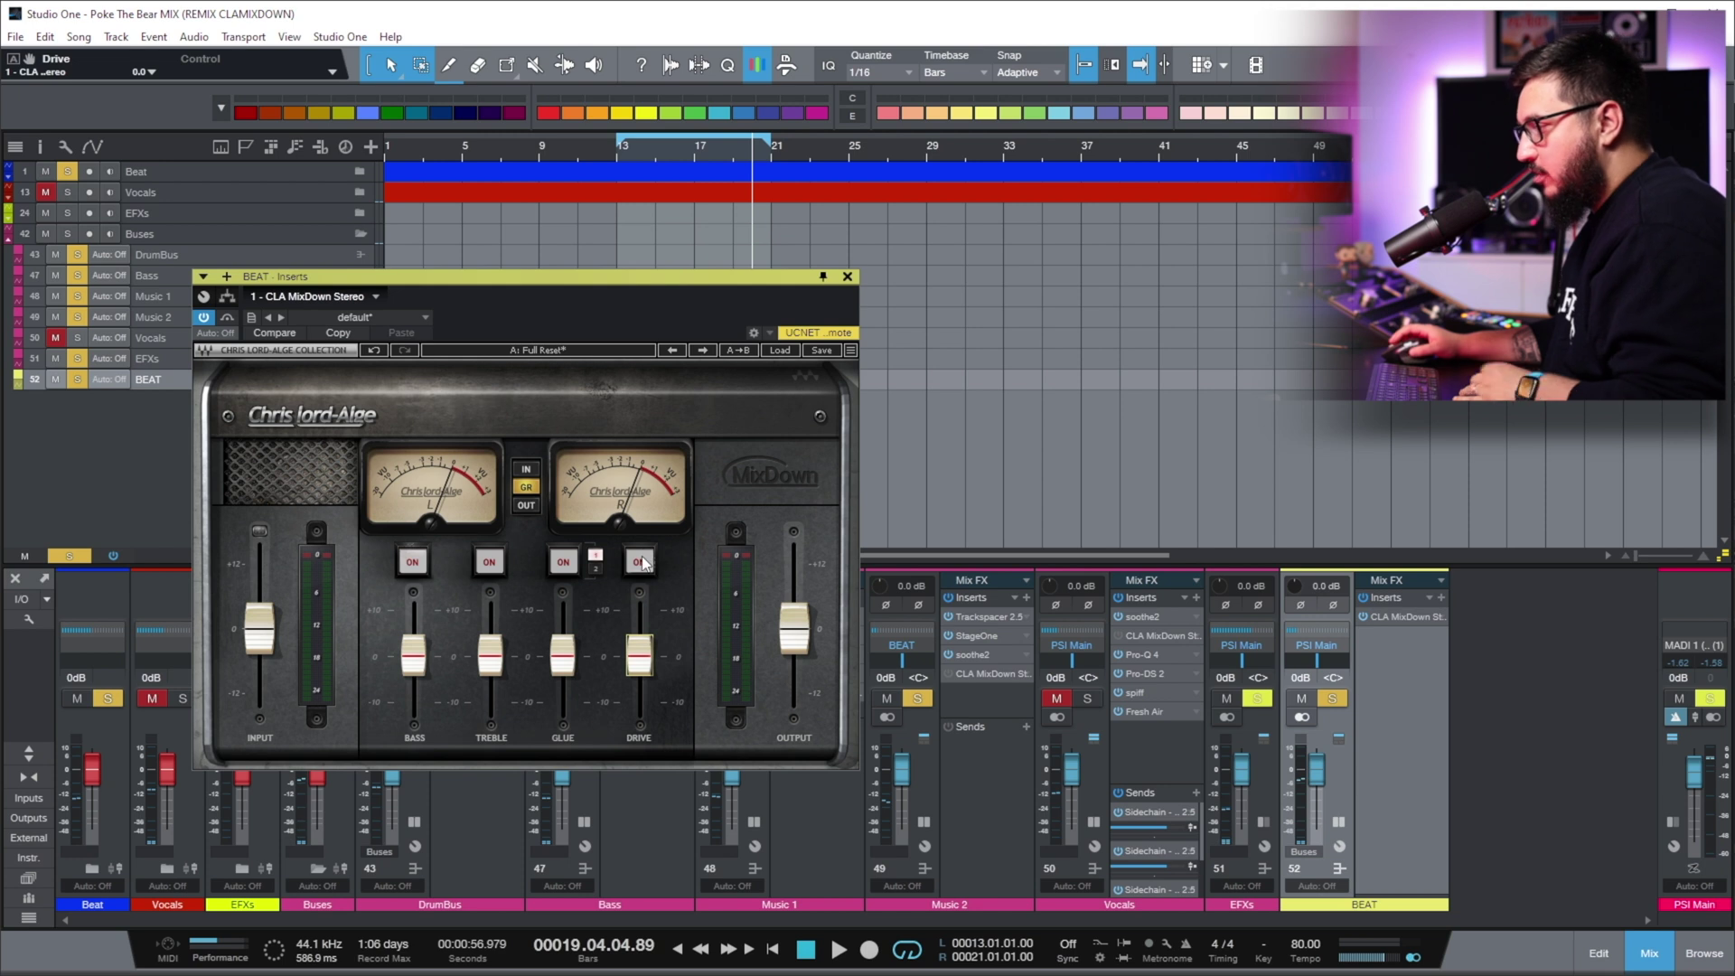
key("space")
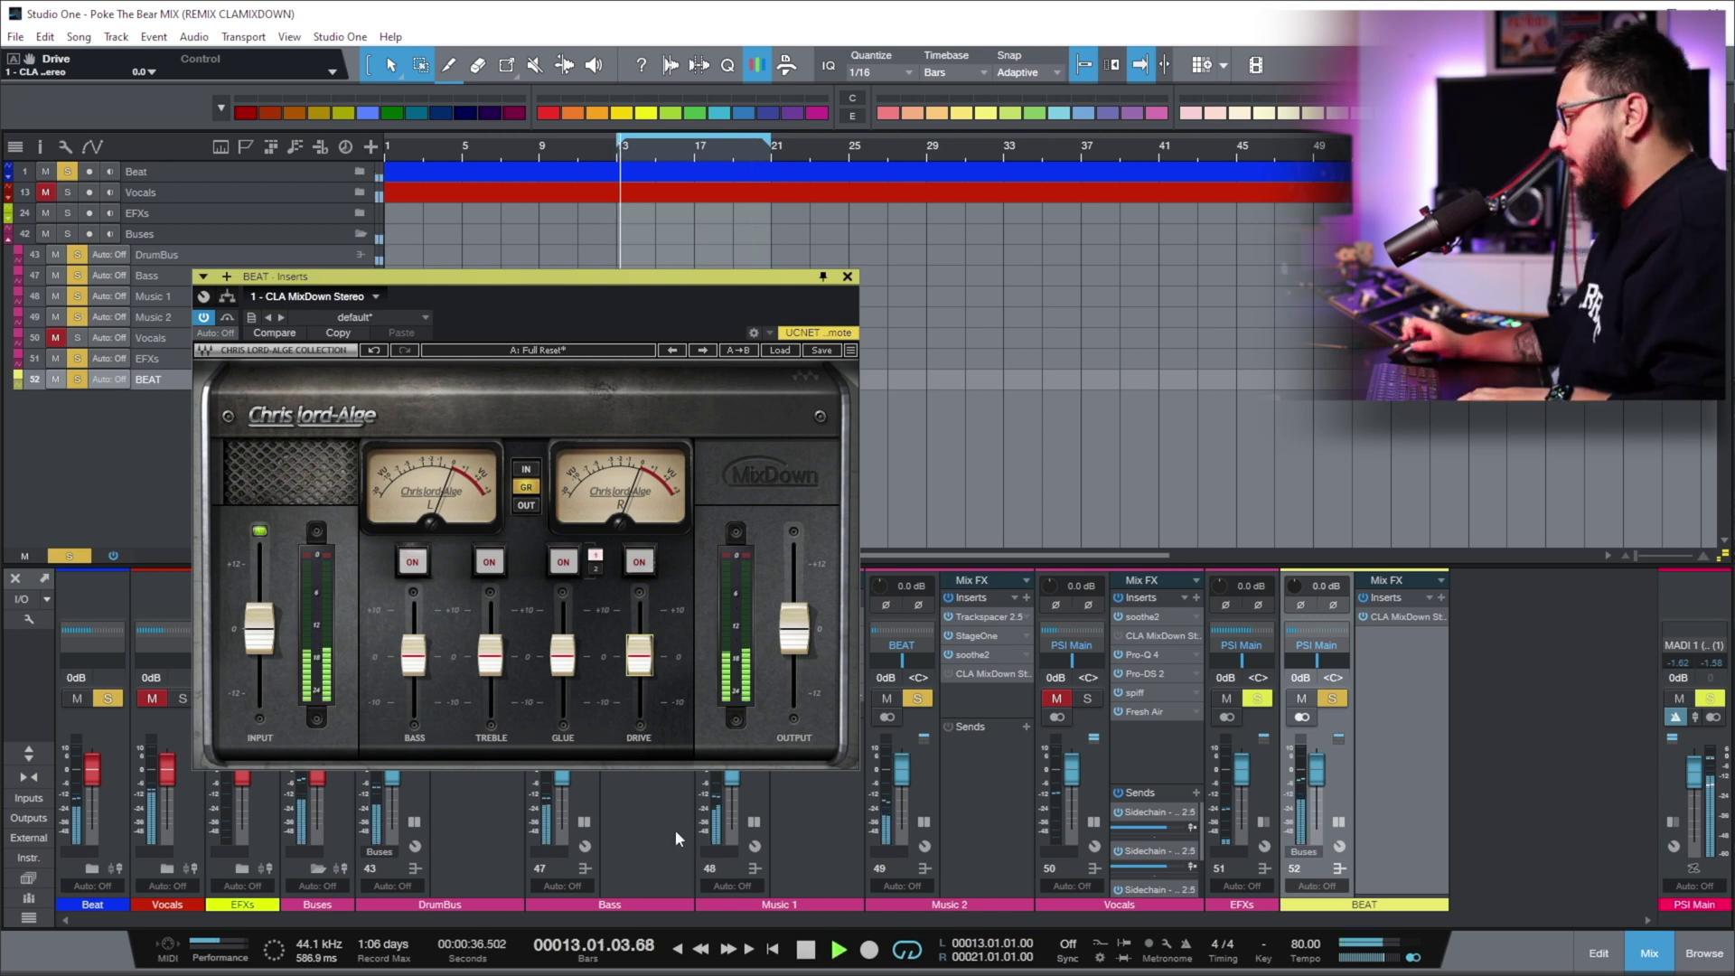
Enable Bass in the BEAT bus's CLA MixDown and set it to 2.0
left_click(412, 563)
left_click_drag(413, 657, 413, 610)
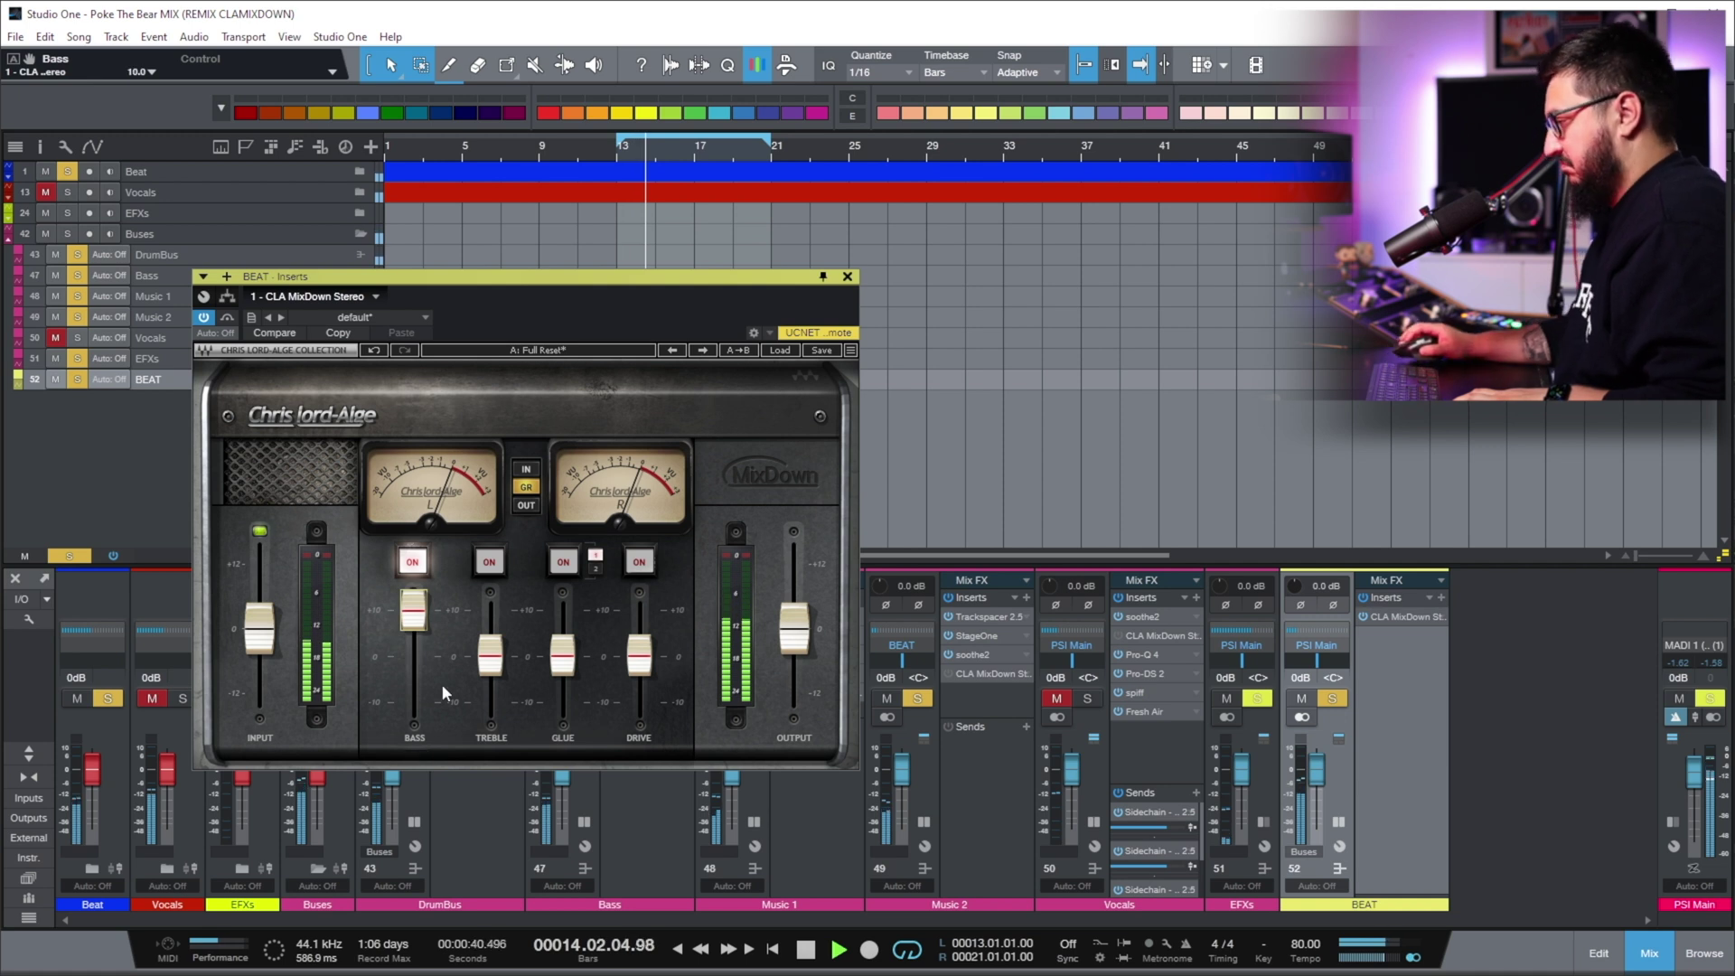
left_click_drag(412, 630, 413, 666)
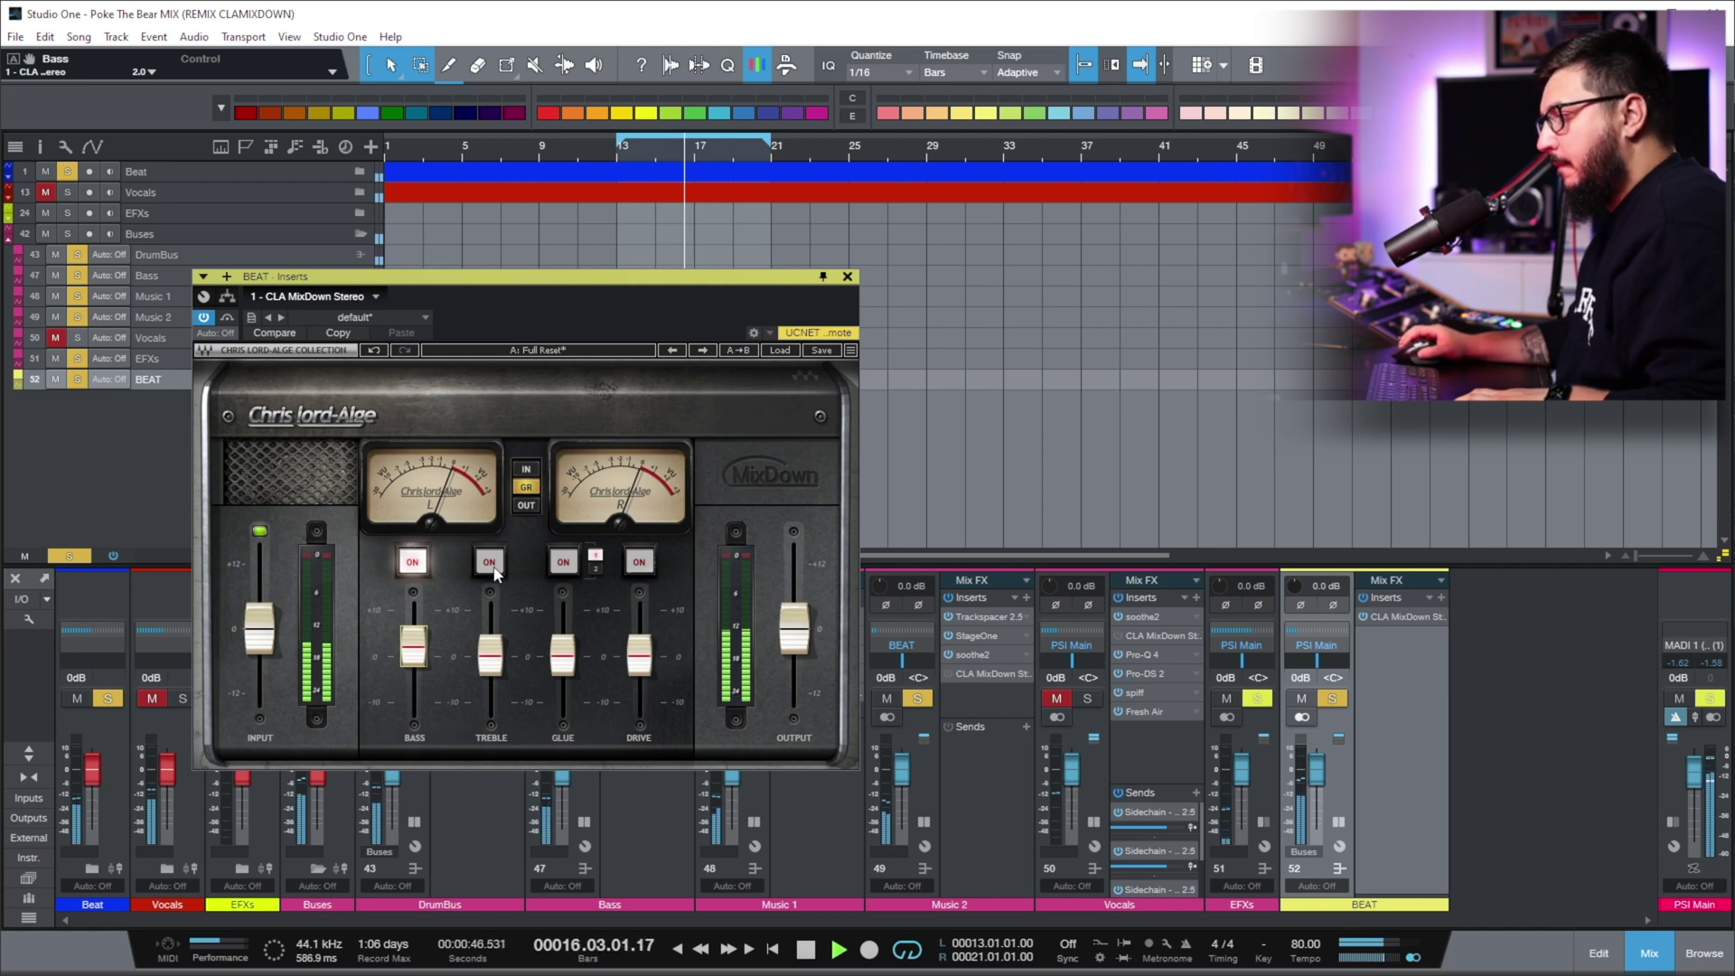
Enable Treble at 3.0 and compare the processed beat with the bypassed signal
left_click(489, 561)
left_click_drag(490, 658, 490, 642)
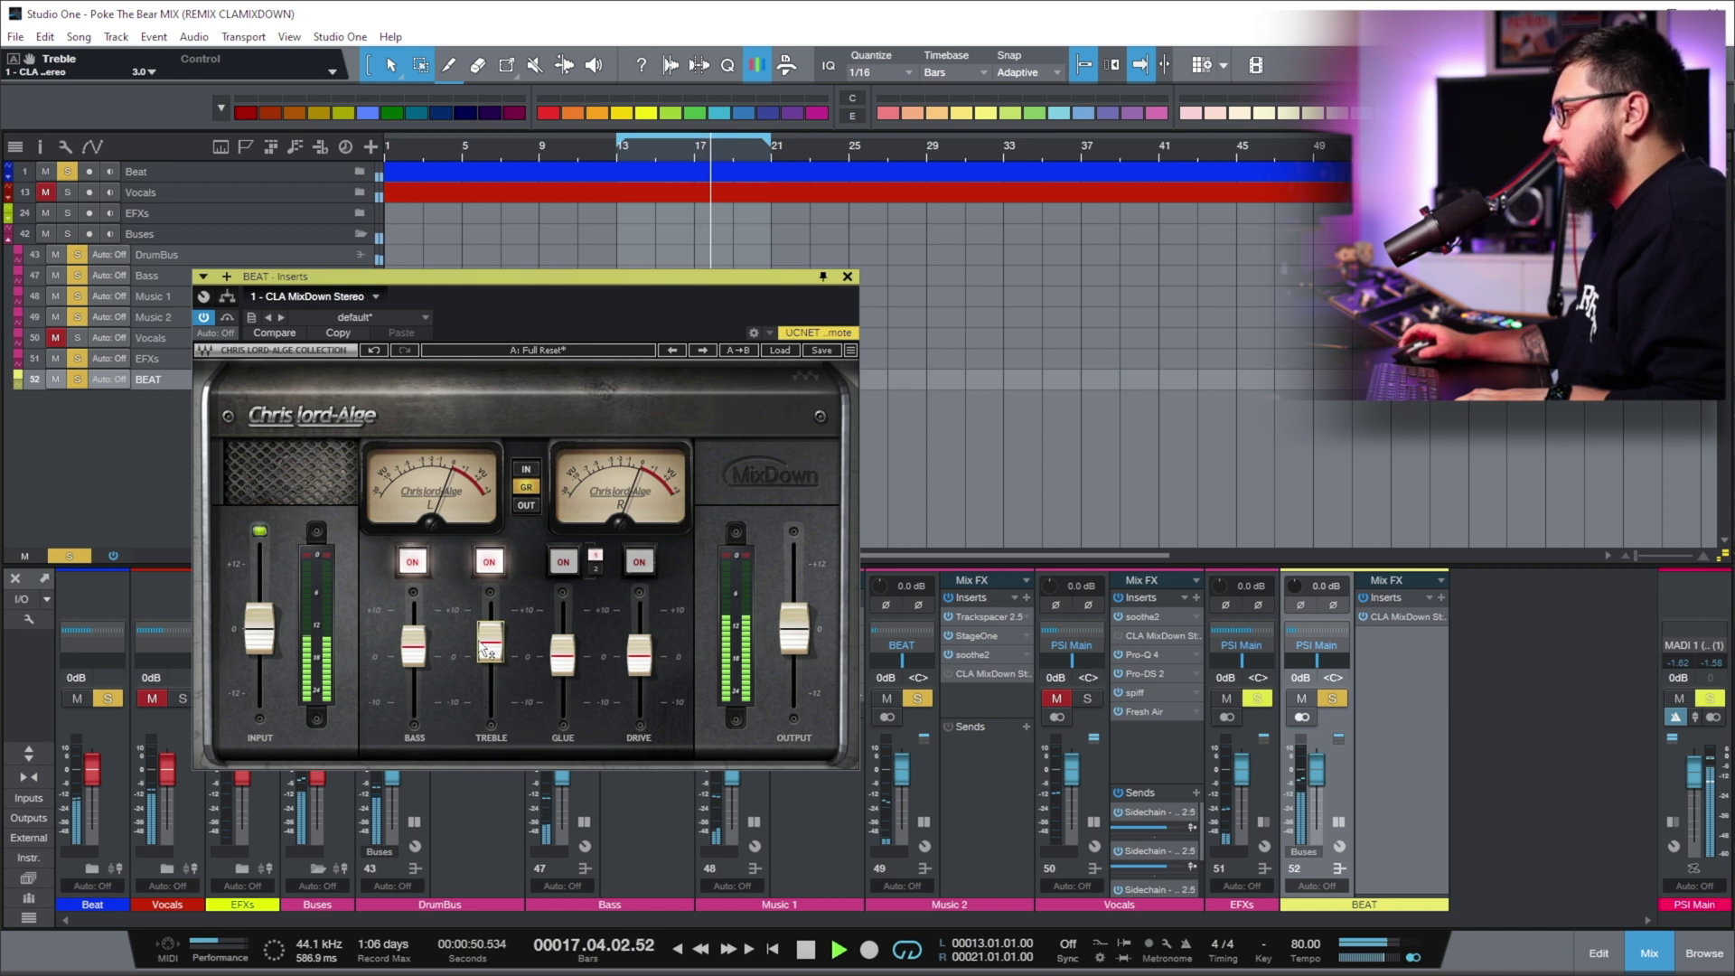
left_click(227, 317)
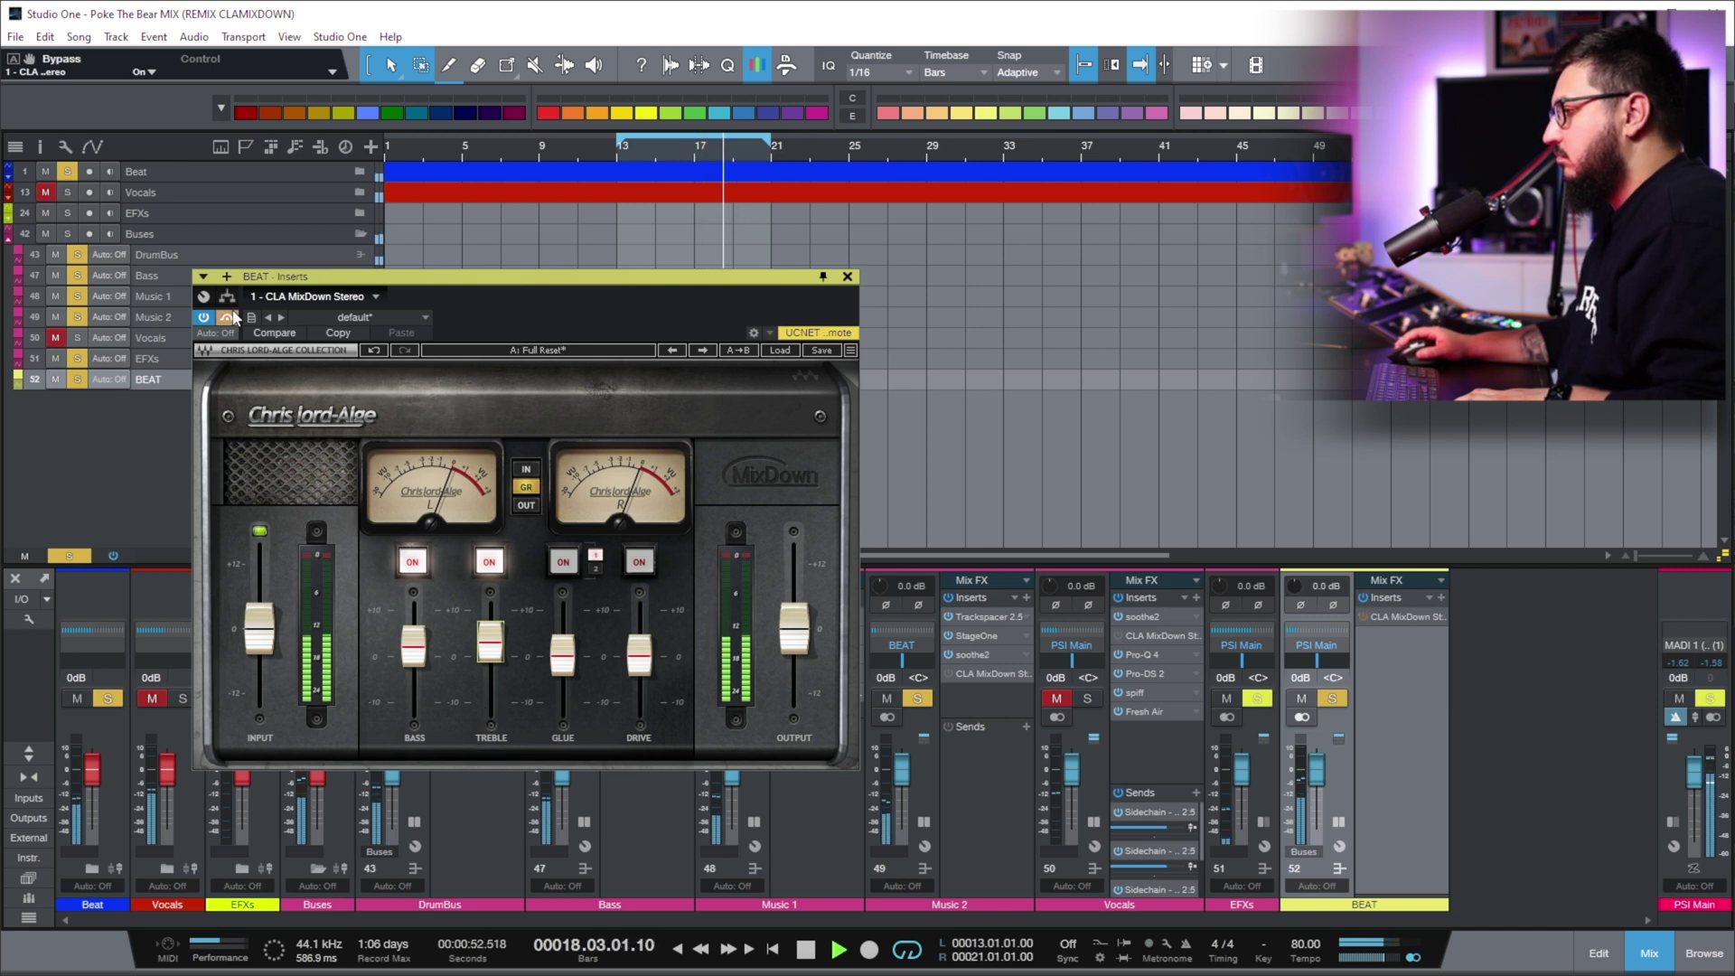
left_click(227, 317)
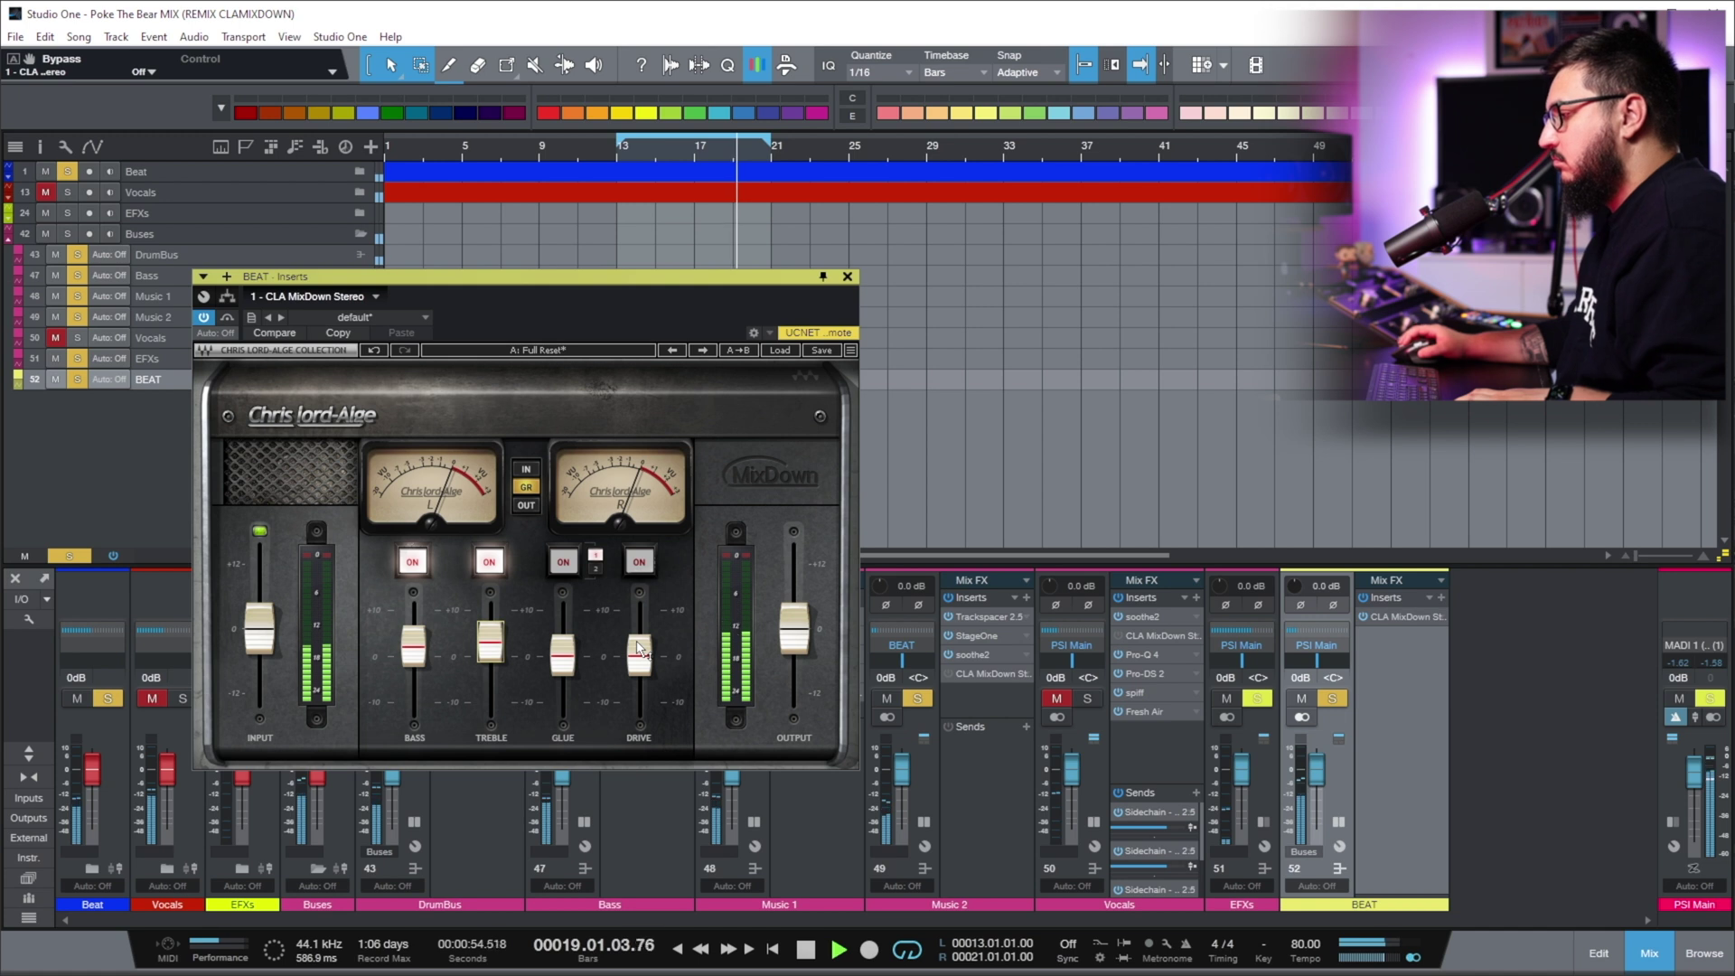
Enable Glue on the beat, try type 2 and lower the amount below zero using type 1
left_click(563, 562)
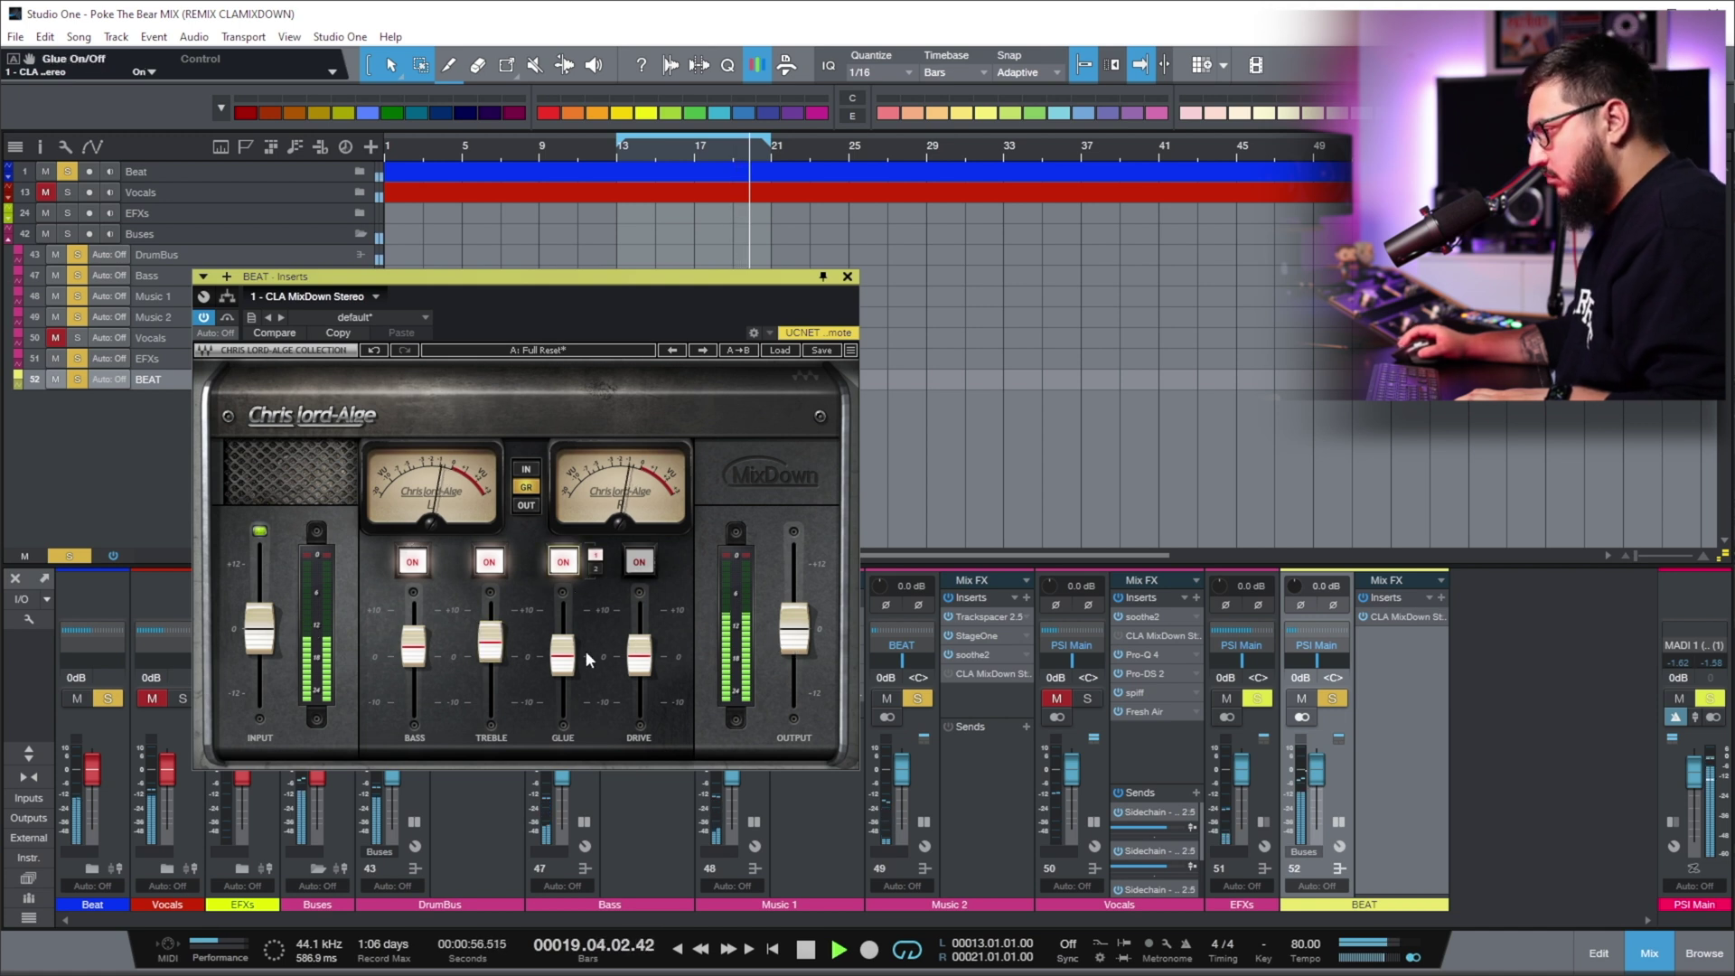
left_click_drag(562, 657, 562, 609)
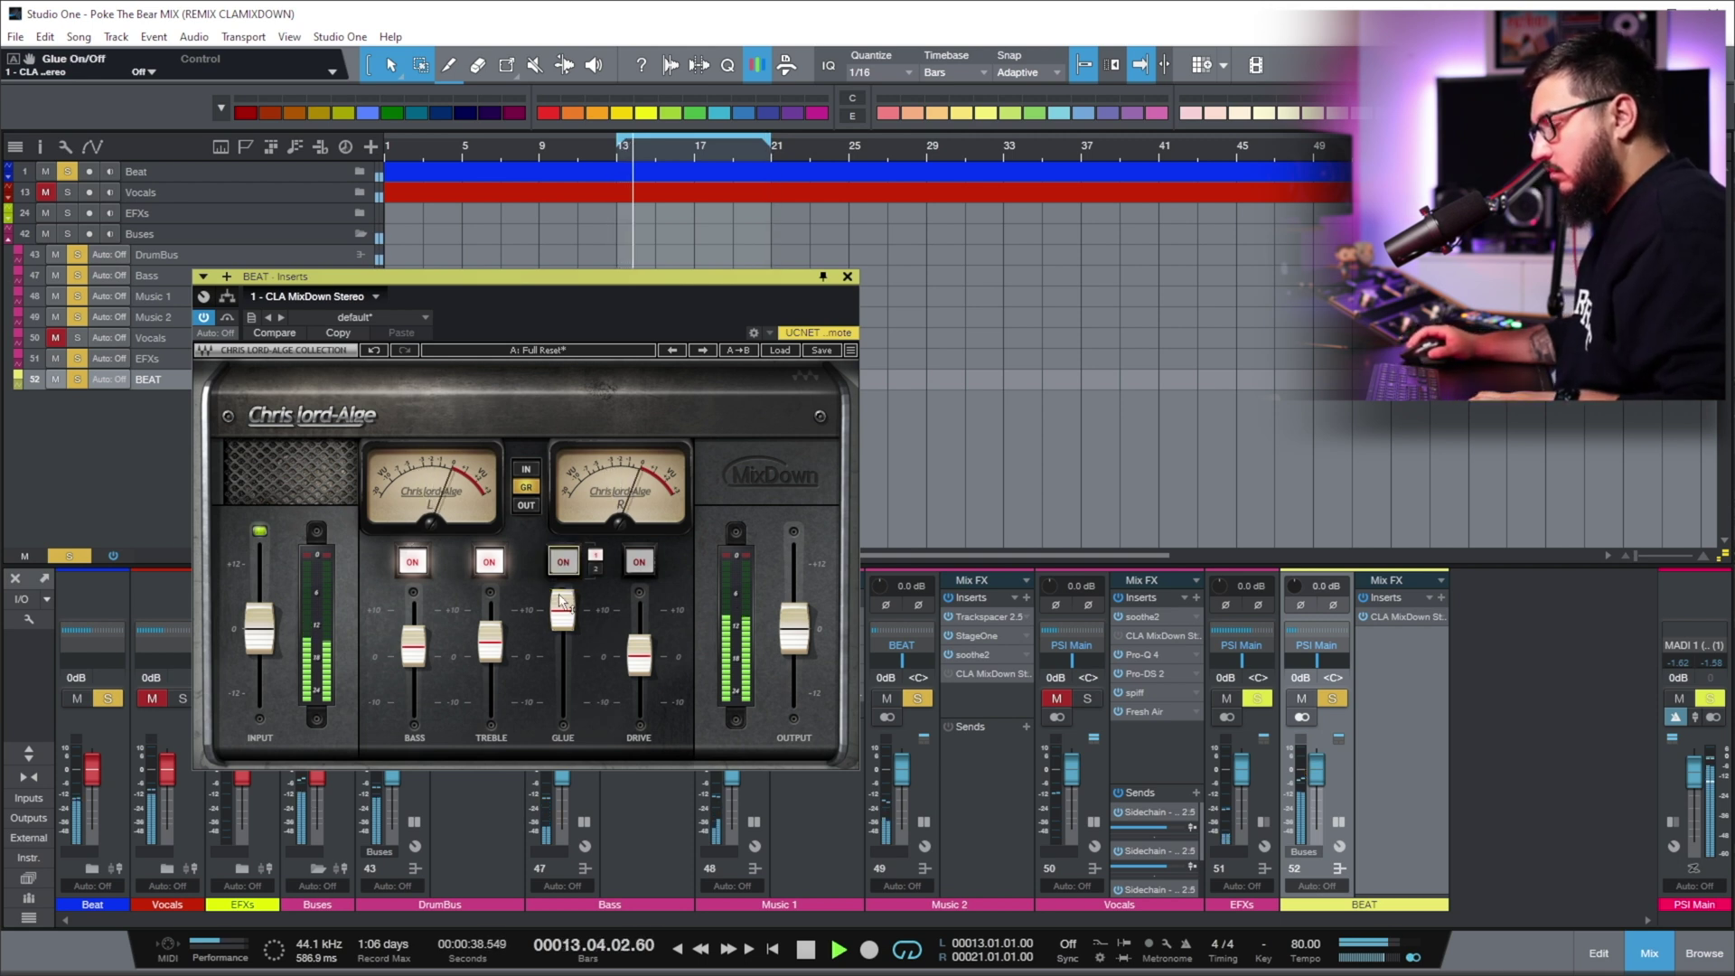
left_click(596, 562)
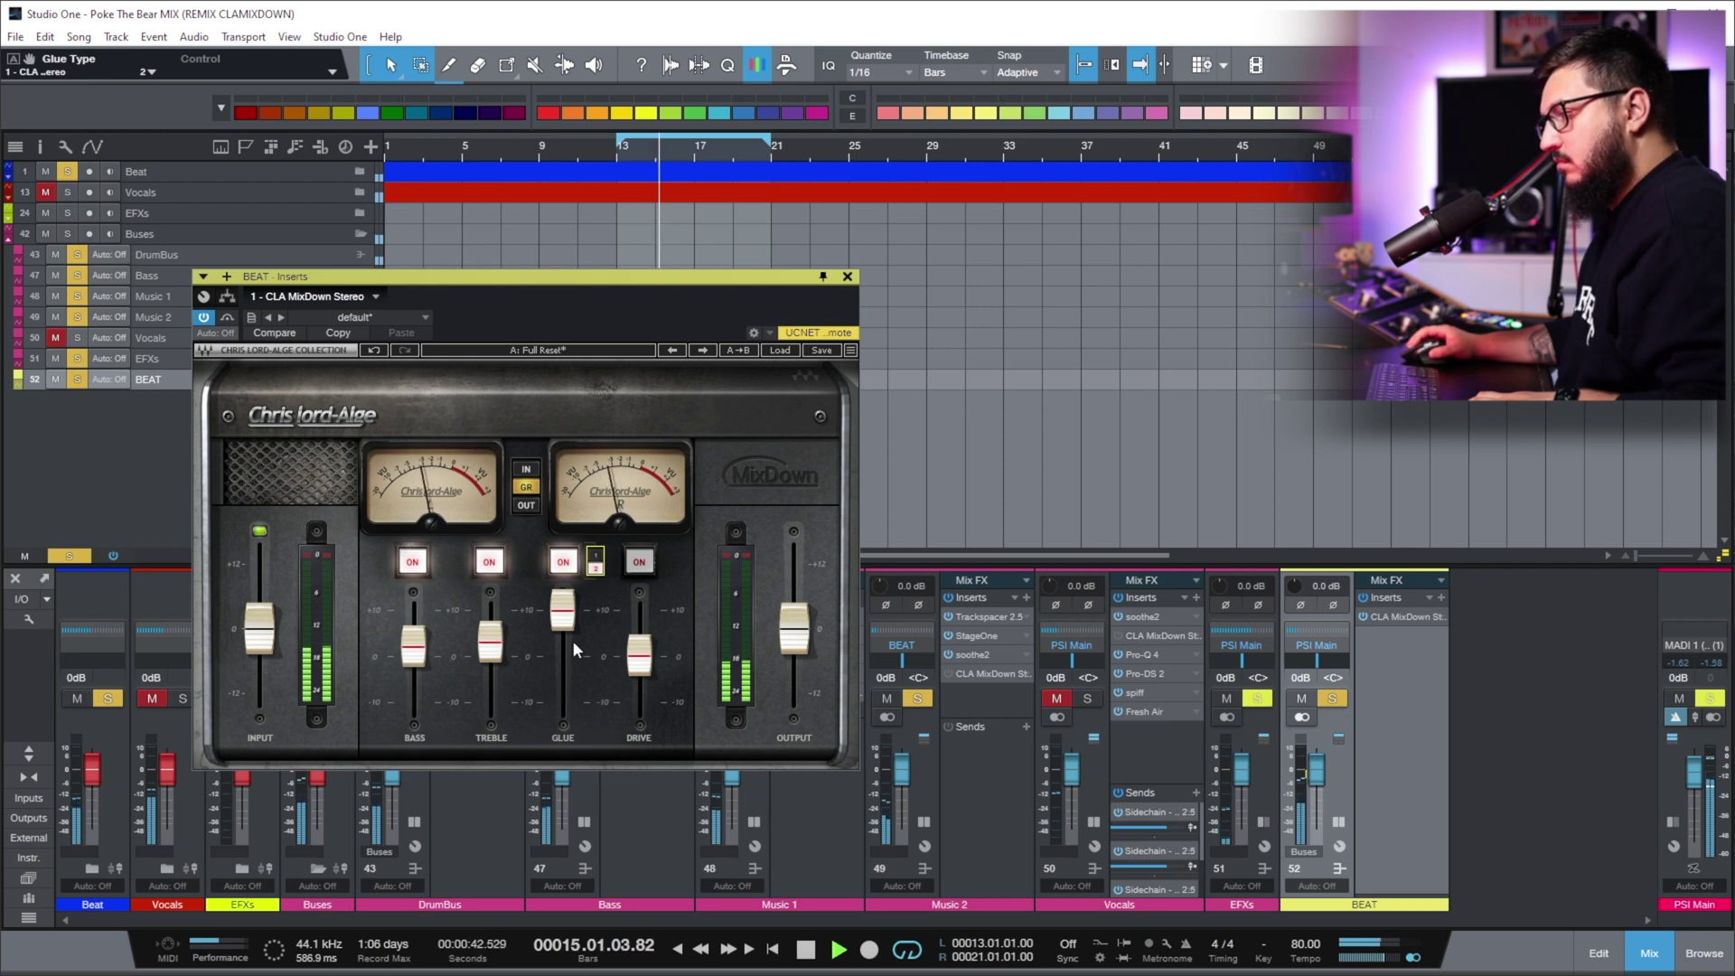
left_click_drag(567, 658, 567, 748)
left_click(596, 560)
left_click_drag(562, 703, 562, 687)
Reduce Treble to 2.0 and enable Drive at 10.0 on the BEAT bus
left_click_drag(490, 643, 489, 645)
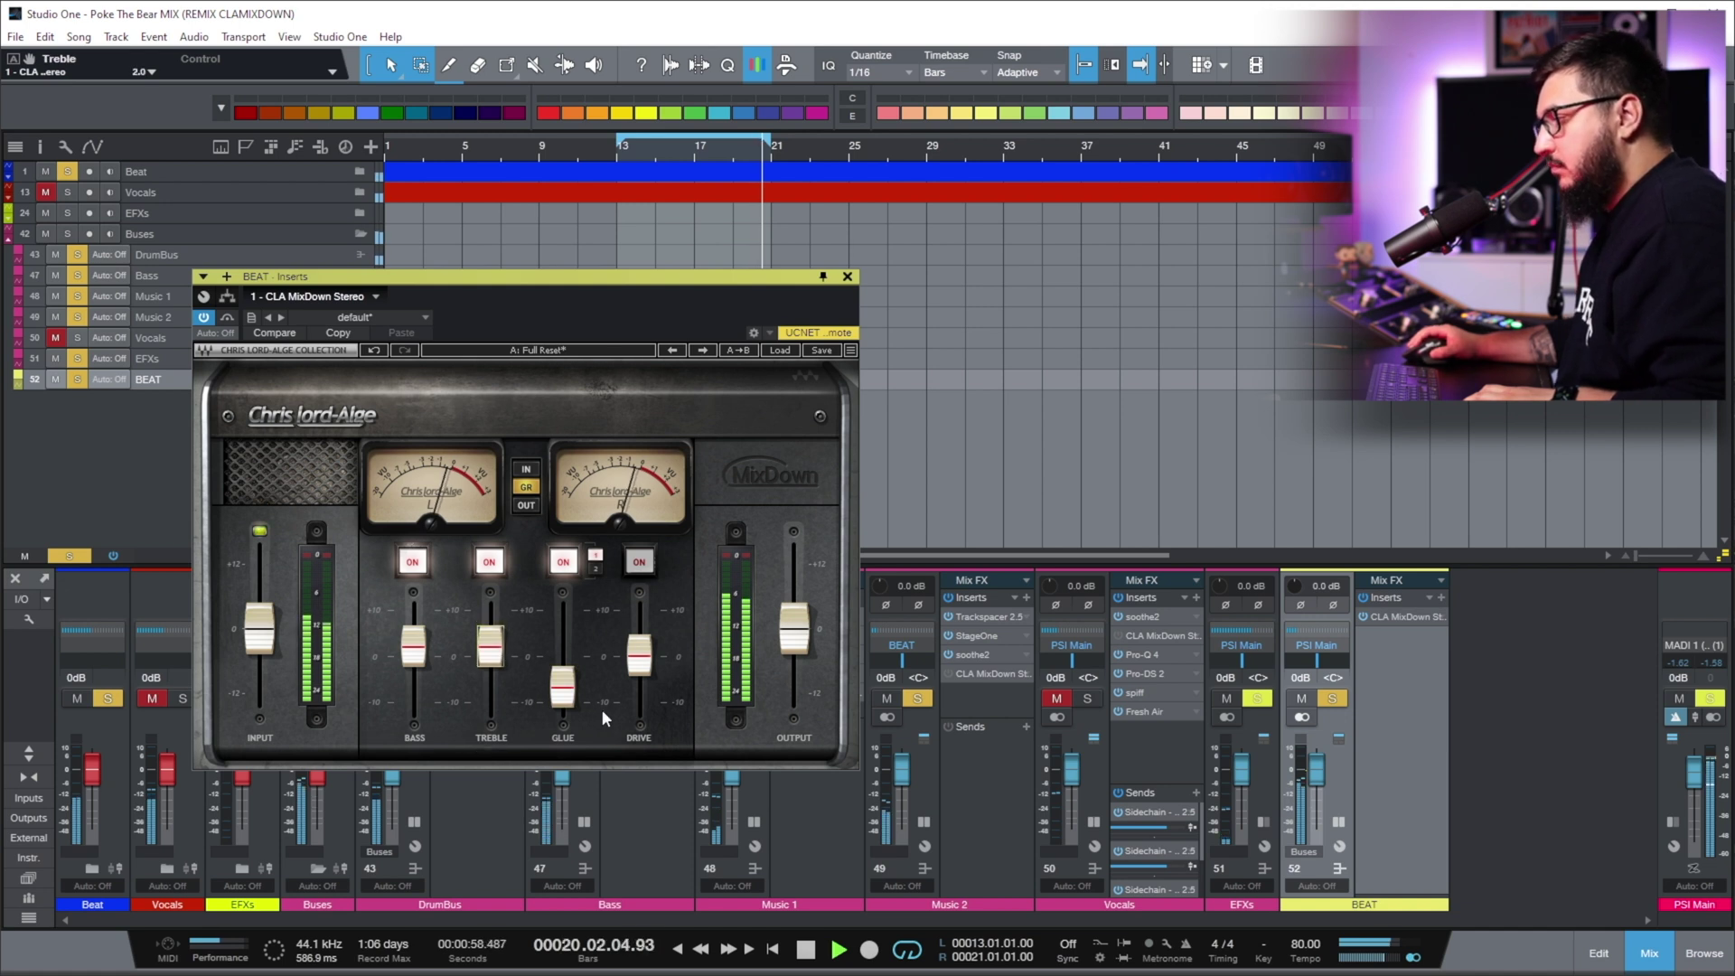
left_click(639, 561)
left_click_drag(639, 662, 639, 610)
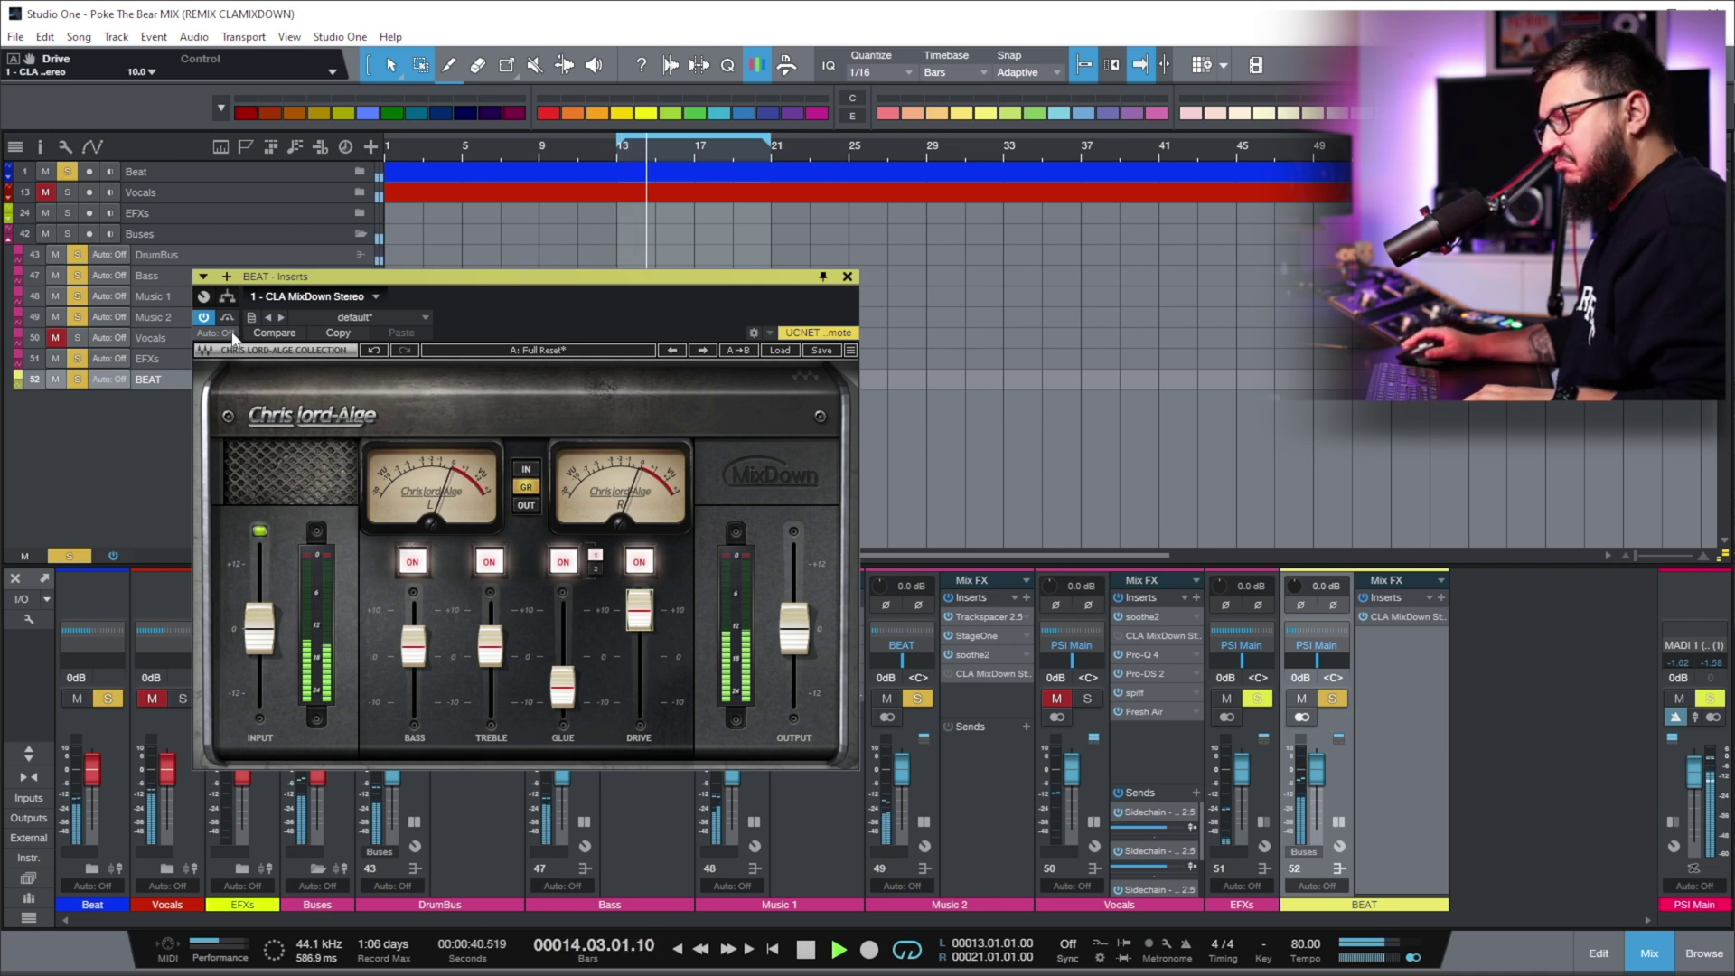
Set the plug-in's output to -2.0 dB and compare the beat with and without bypass, leaving the processing active
left_click(229, 319)
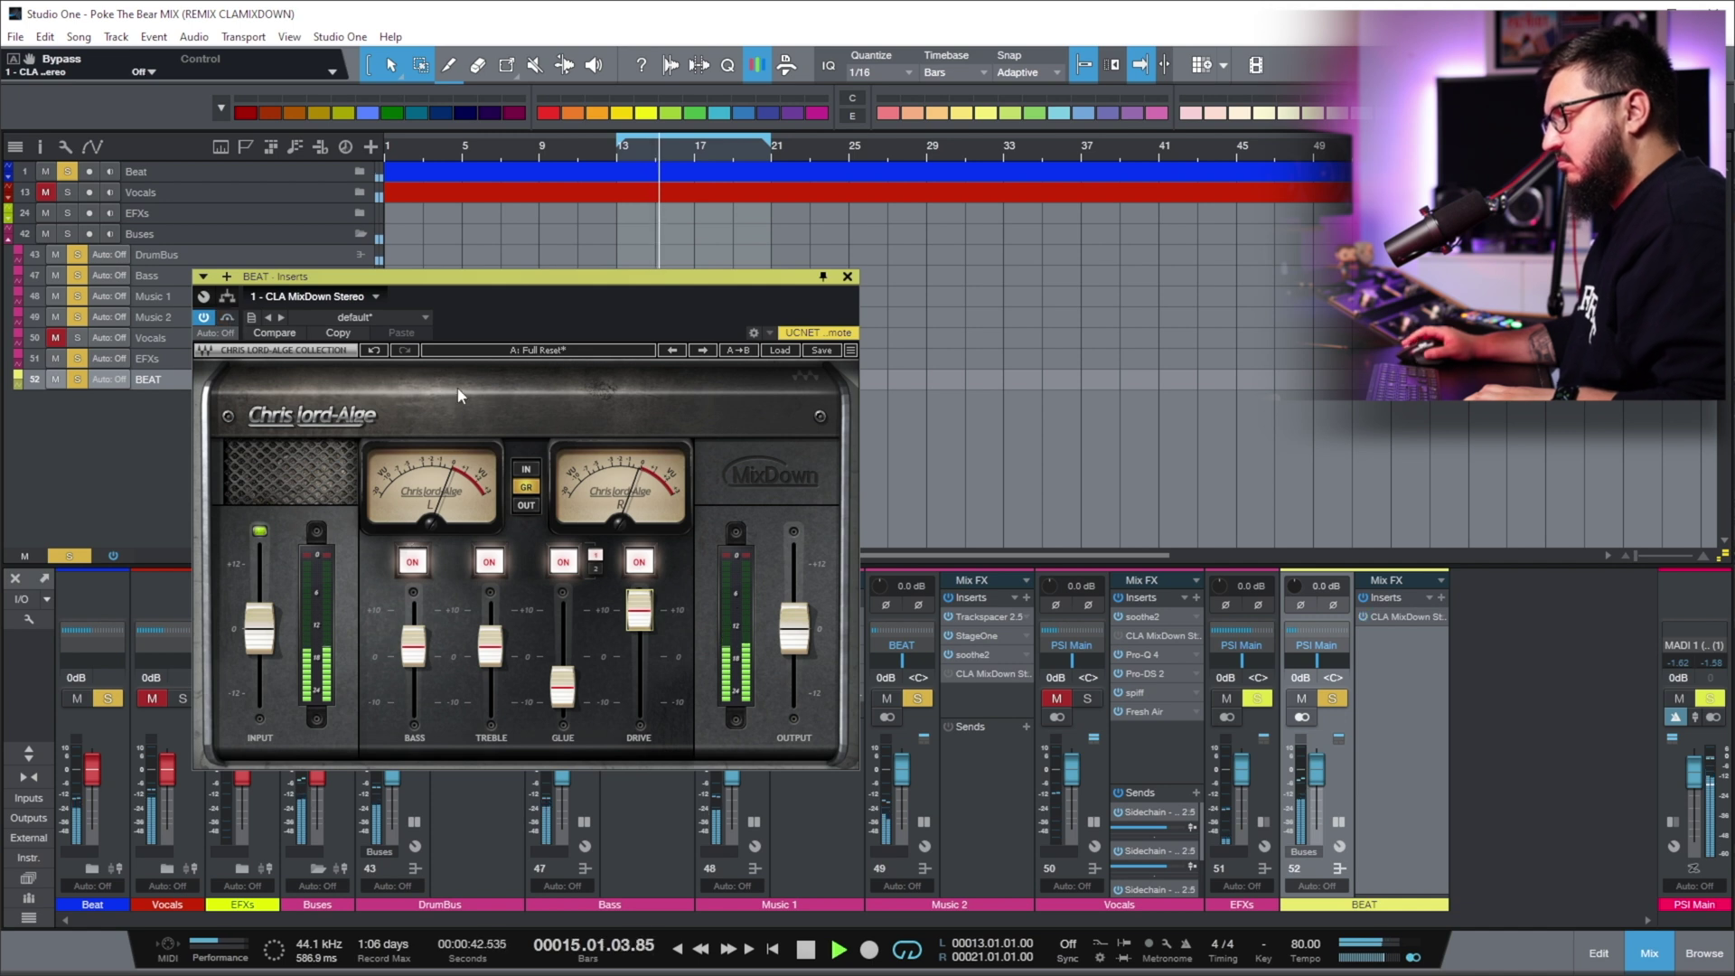
left_click_drag(794, 629, 794, 646)
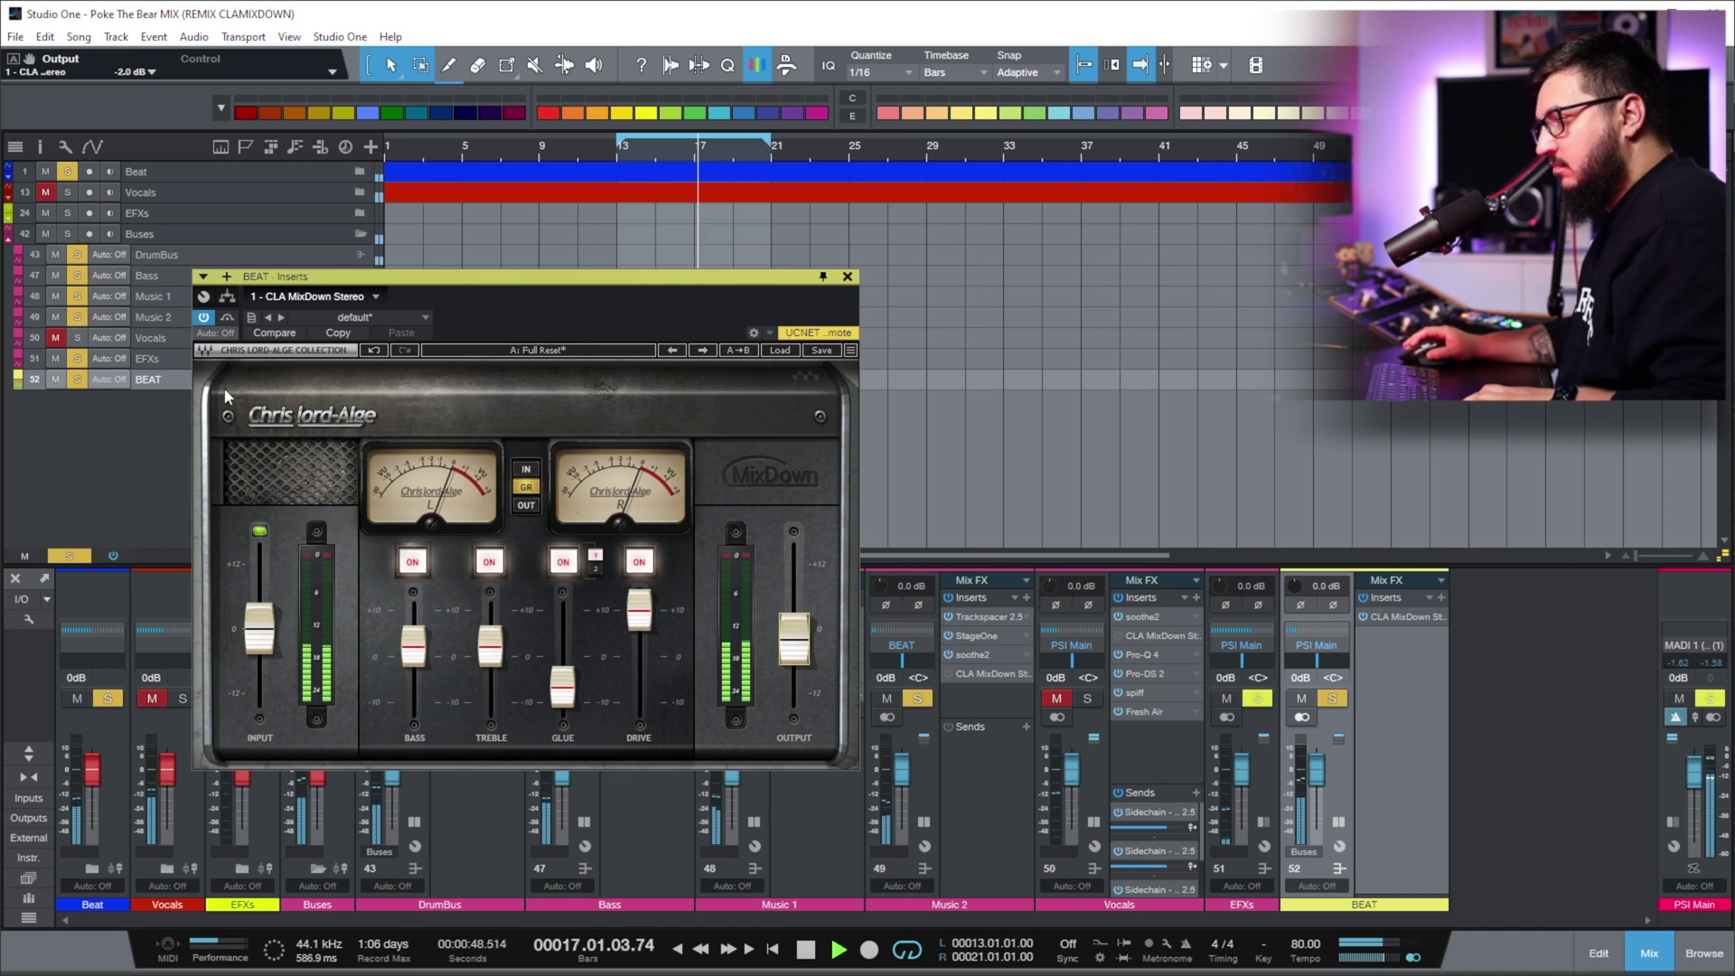
left_click(226, 318)
left_click(227, 320)
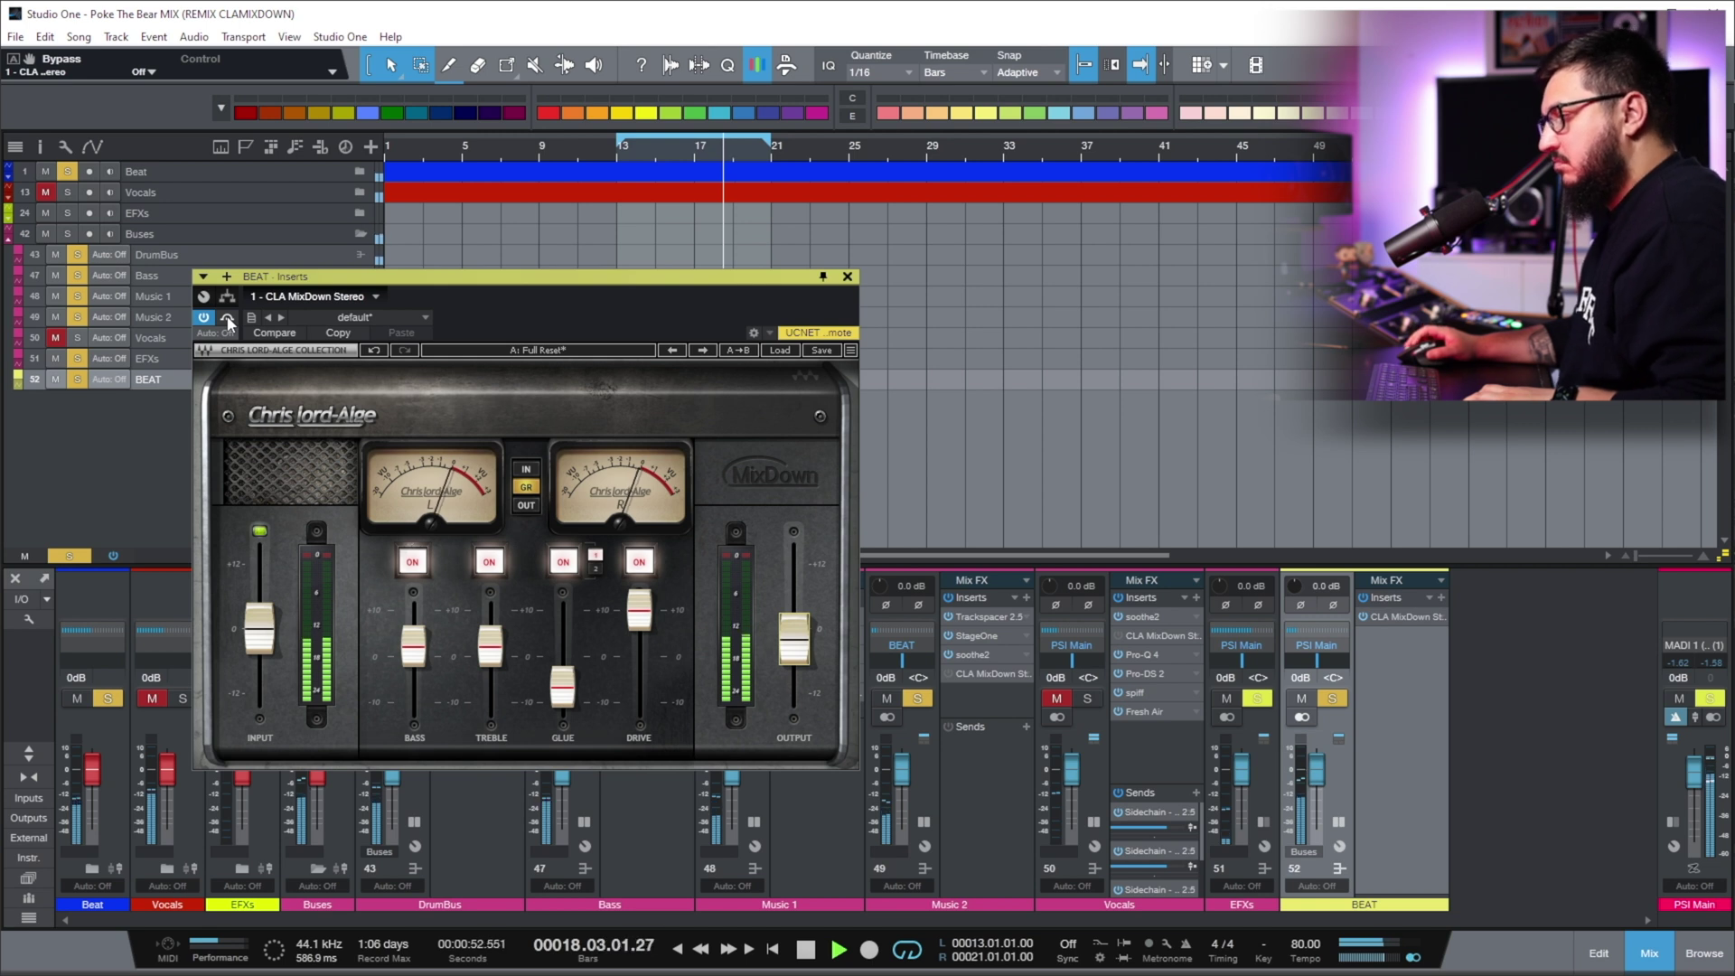
left_click(227, 320)
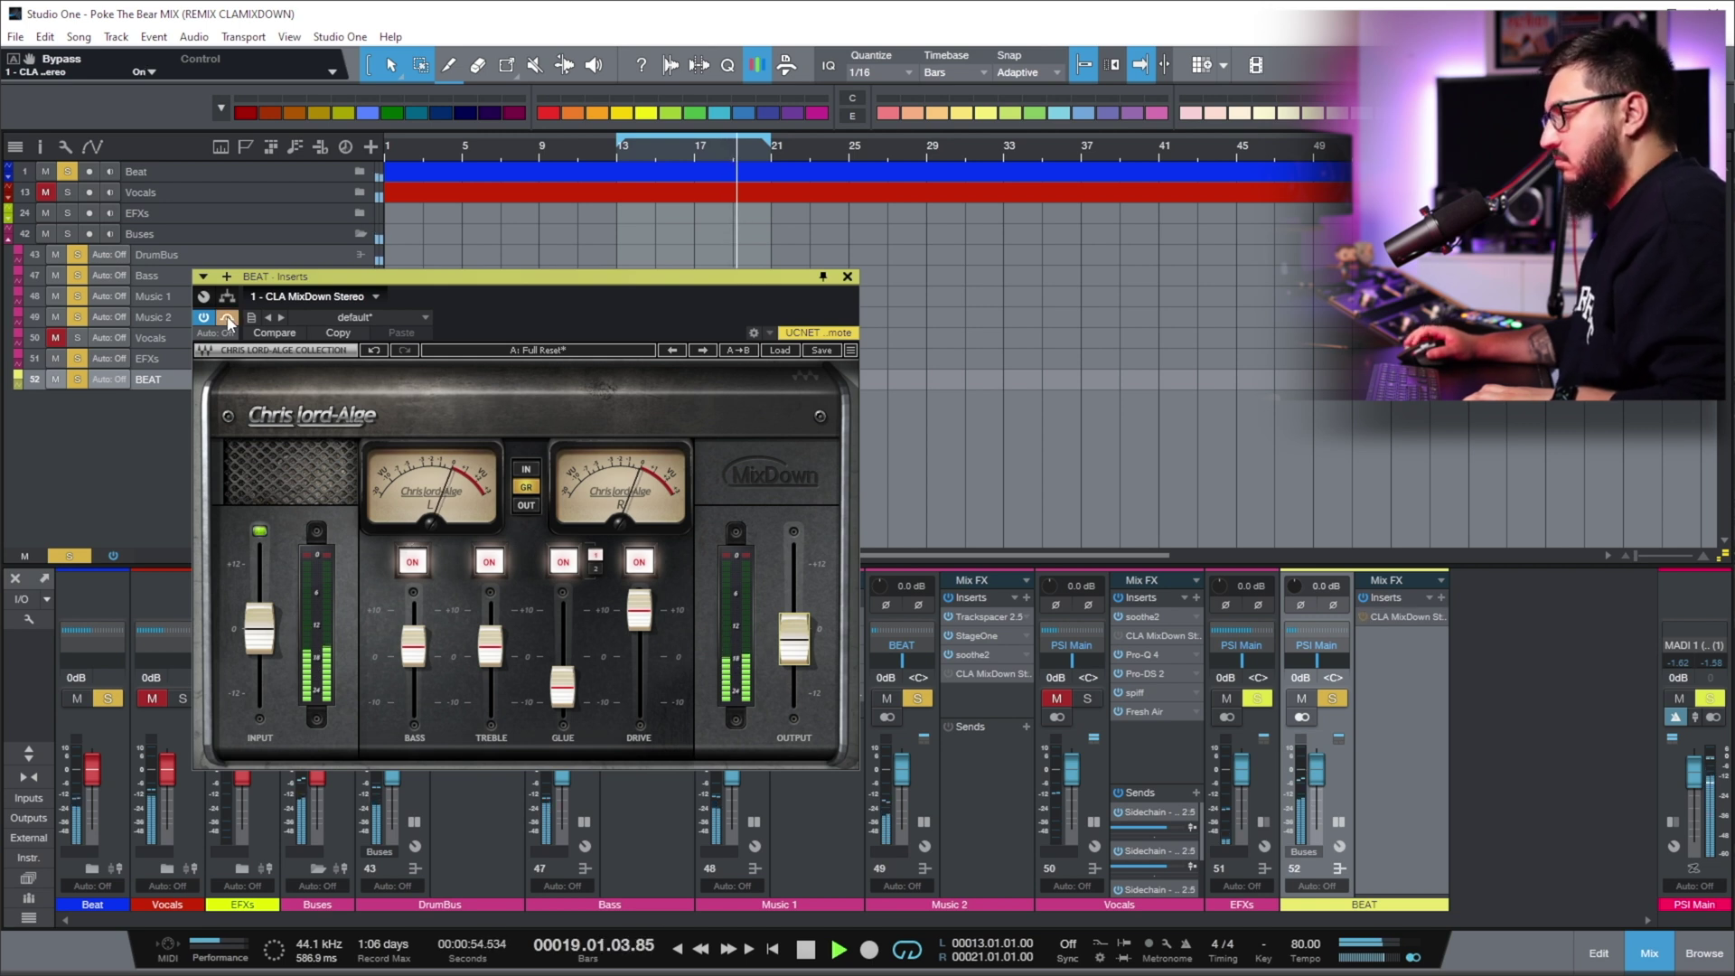
left_click(227, 320)
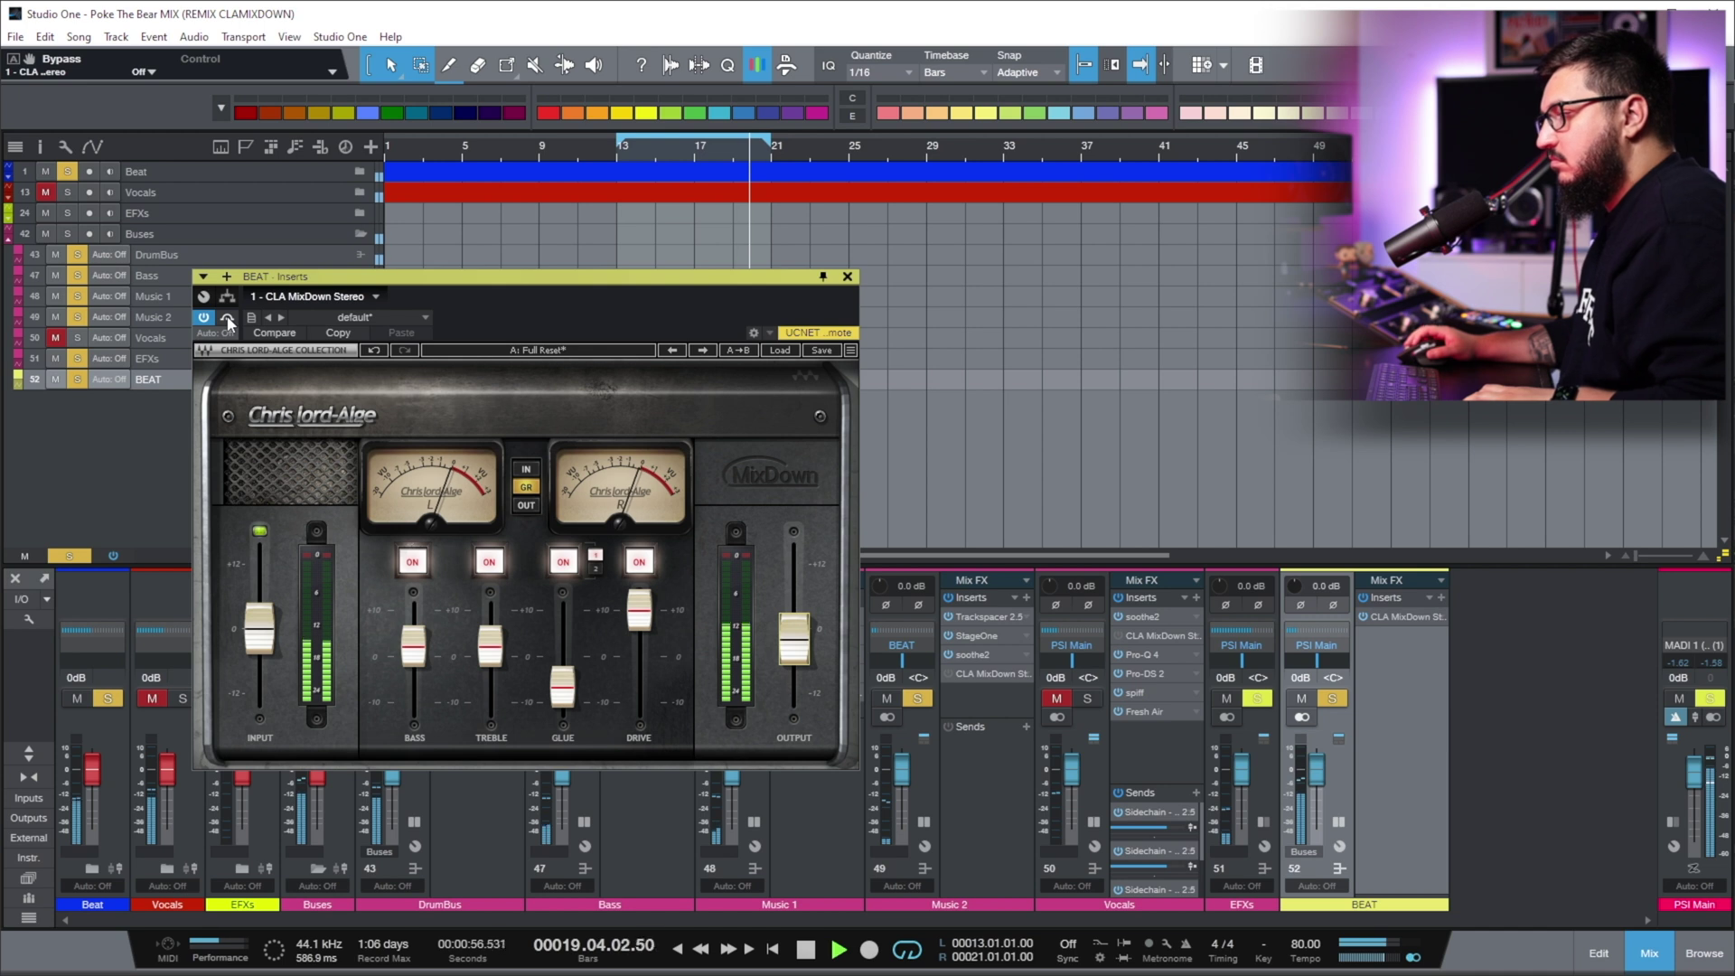
left_click(227, 320)
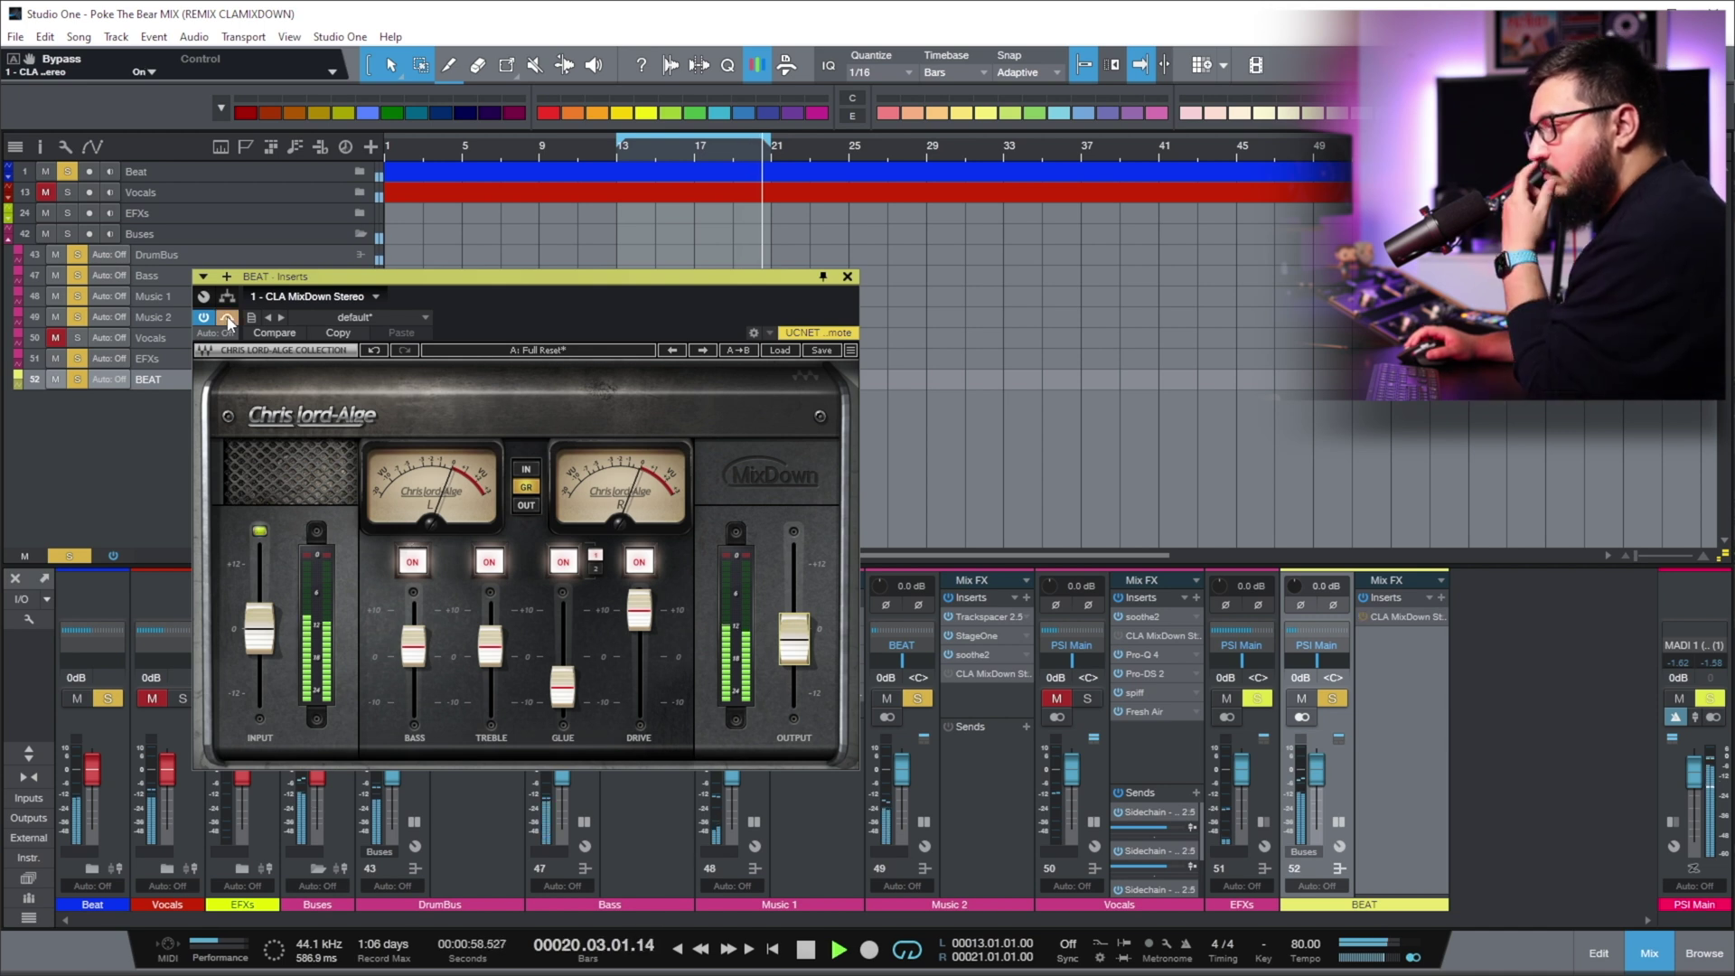
left_click(228, 320)
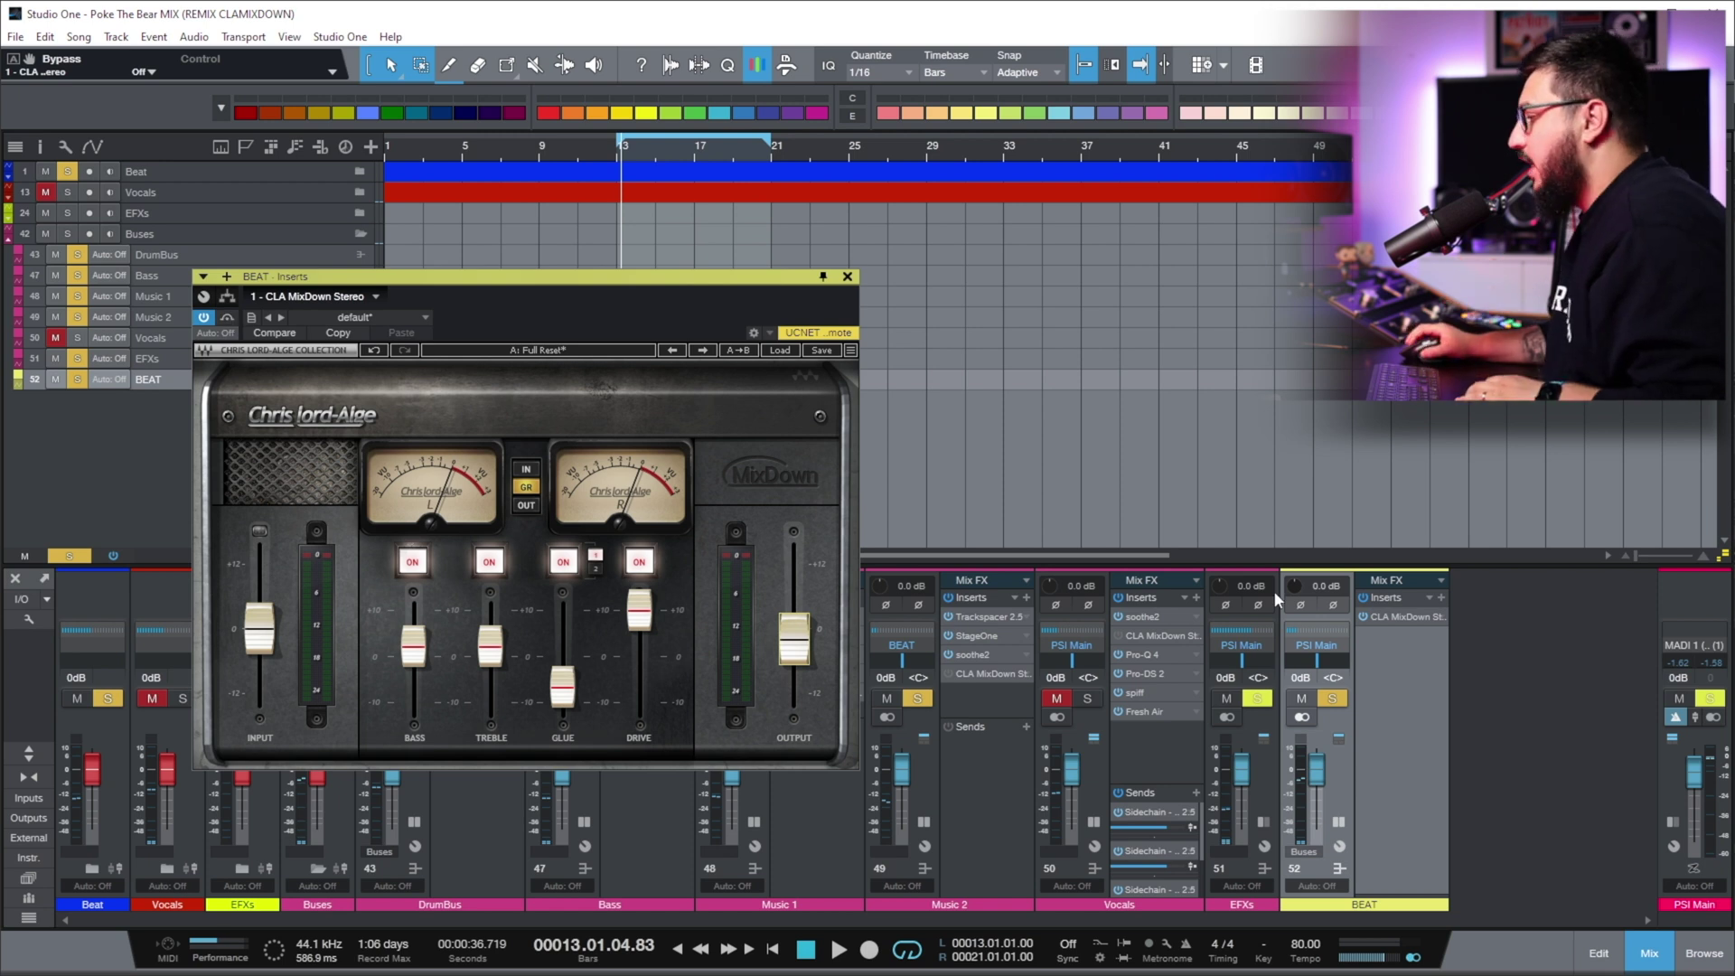
Deactivate the BEAT bus's CLA MixDown insert and play the loop with DrumBus soloed
left_click(1363, 617)
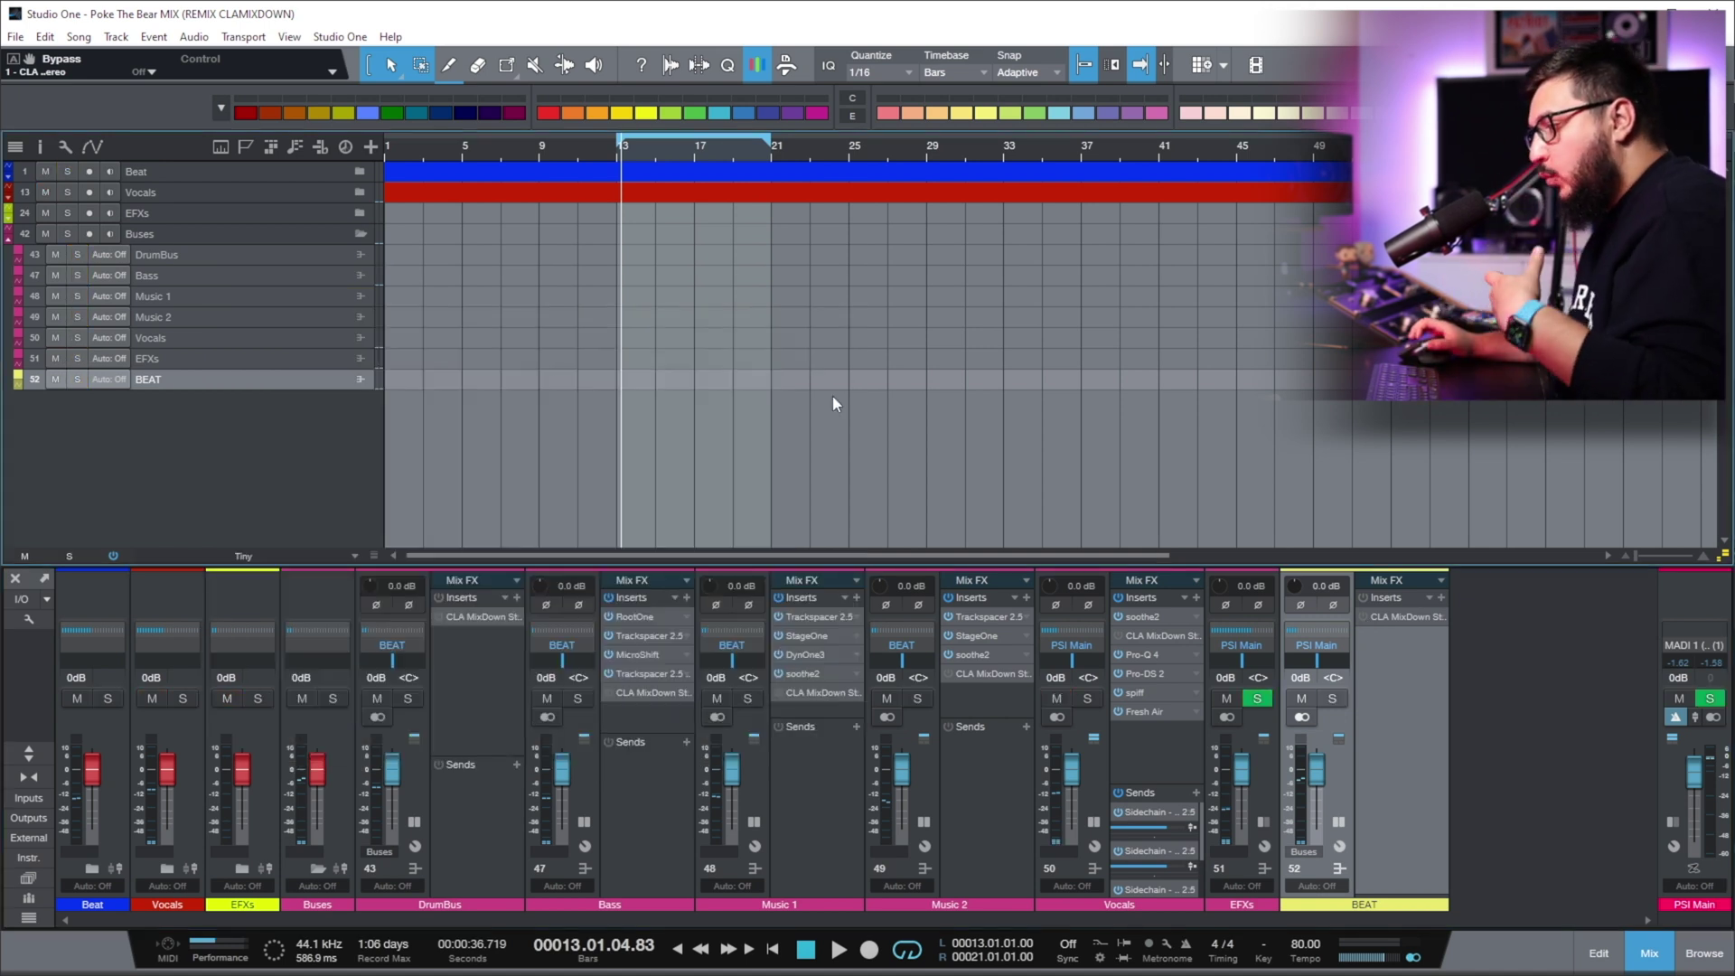
left_click(408, 700)
key("space")
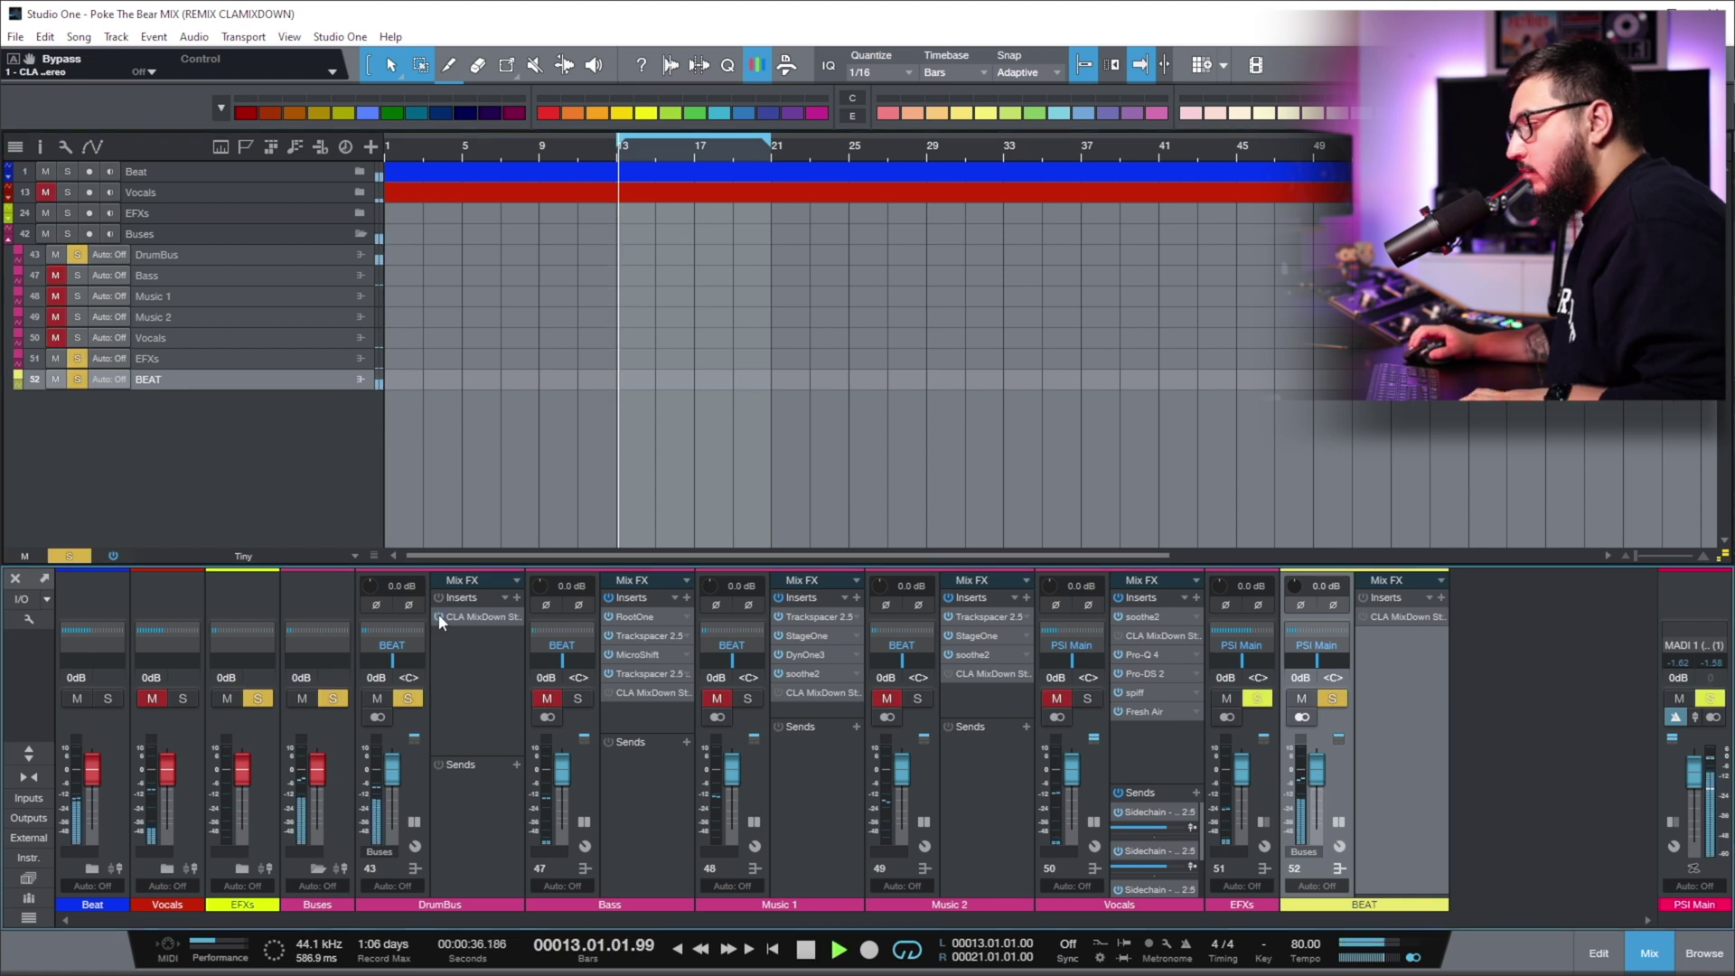
Activate and open CLA MixDown on DrumBus, and enable Drive at 10.0
left_click(439, 617)
double_click(477, 617)
left_click(551, 510)
left_click_drag(551, 605, 550, 556)
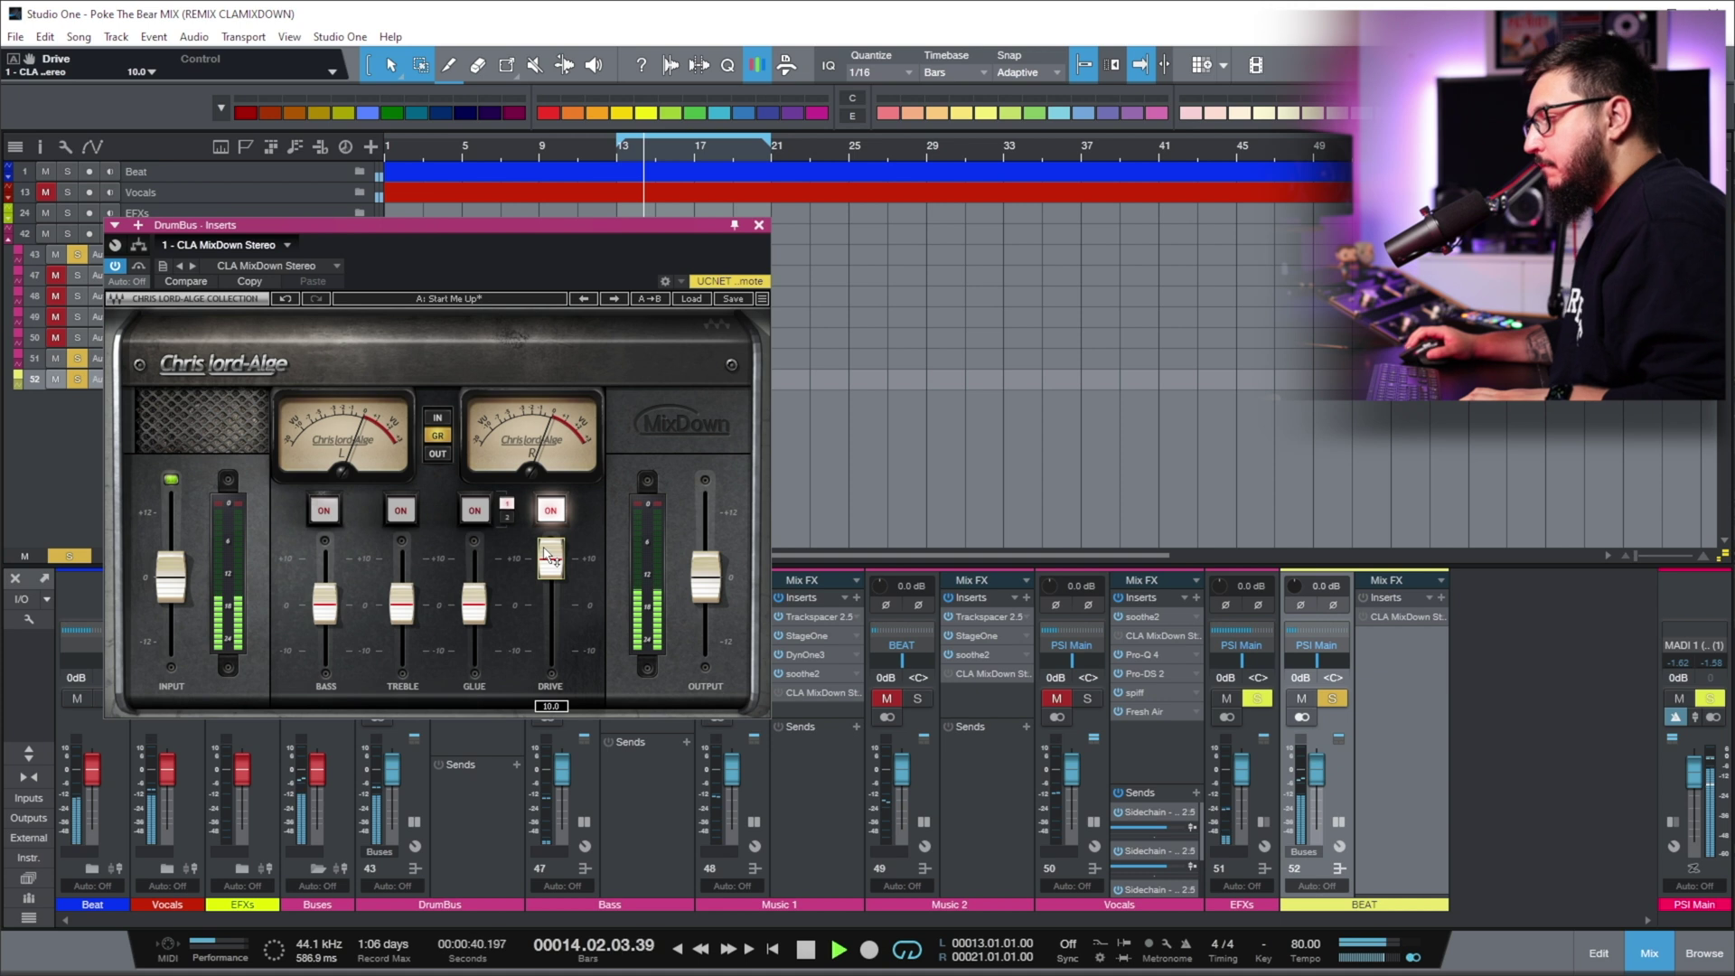
Raise the DrumBus plug-in's input level and set its output to -5.0 dB
left_click_drag(171, 578, 170, 553)
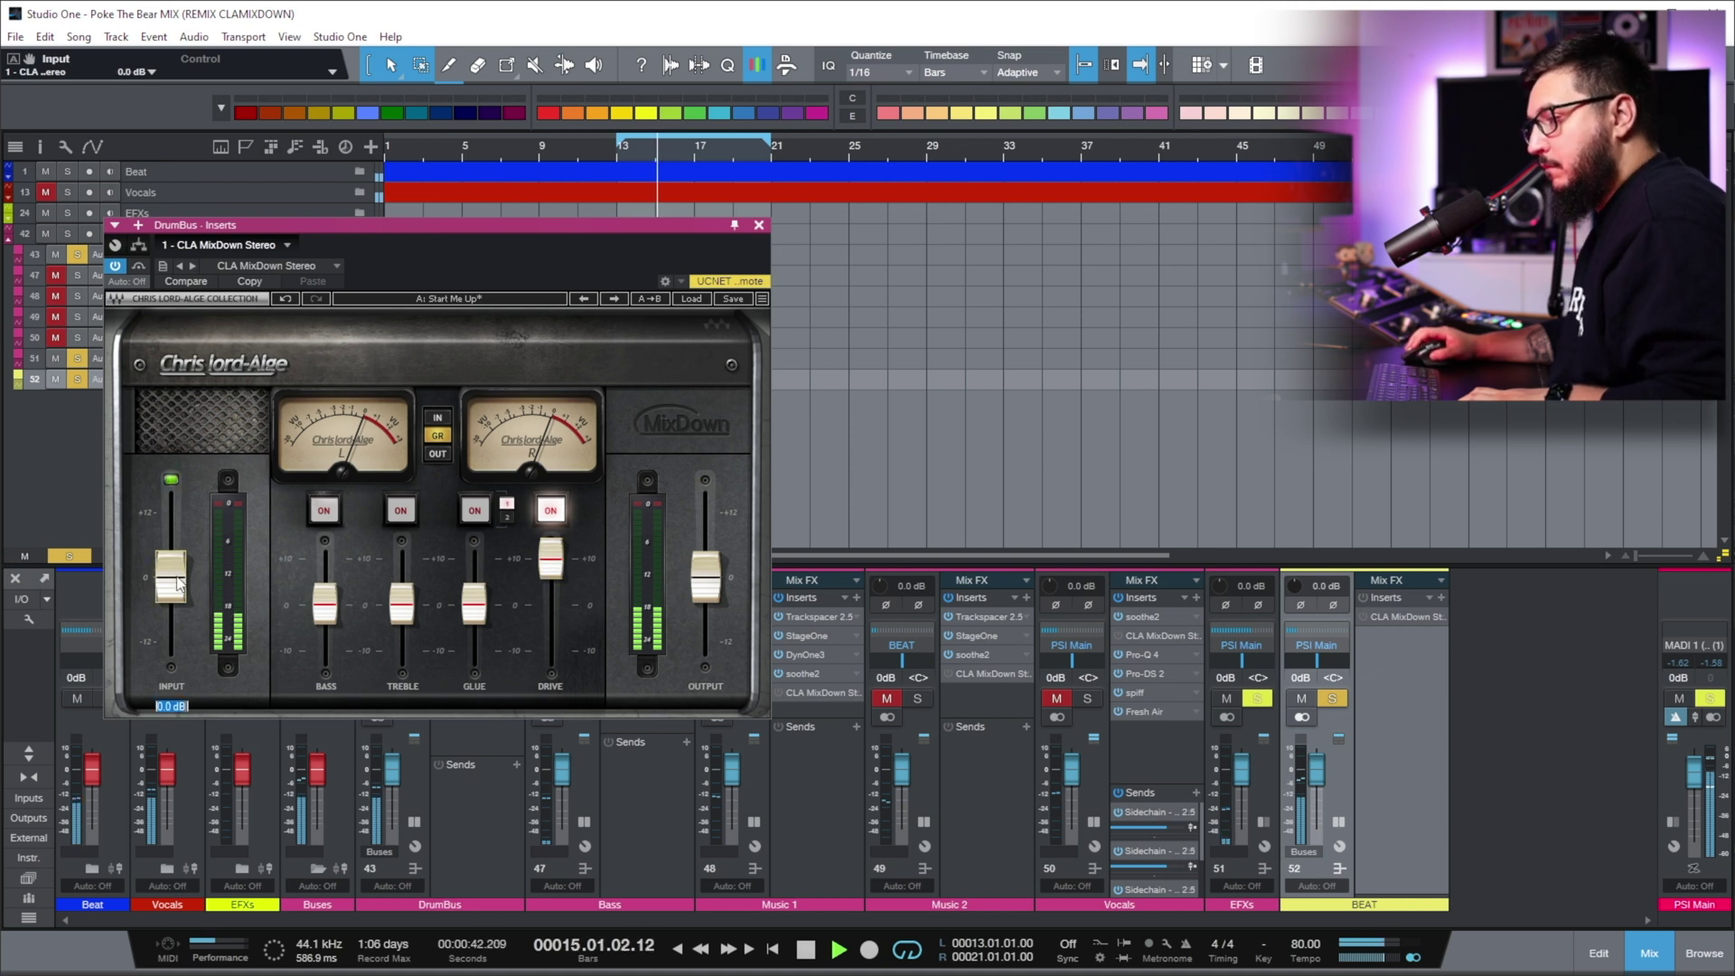
left_click_drag(707, 564, 709, 587)
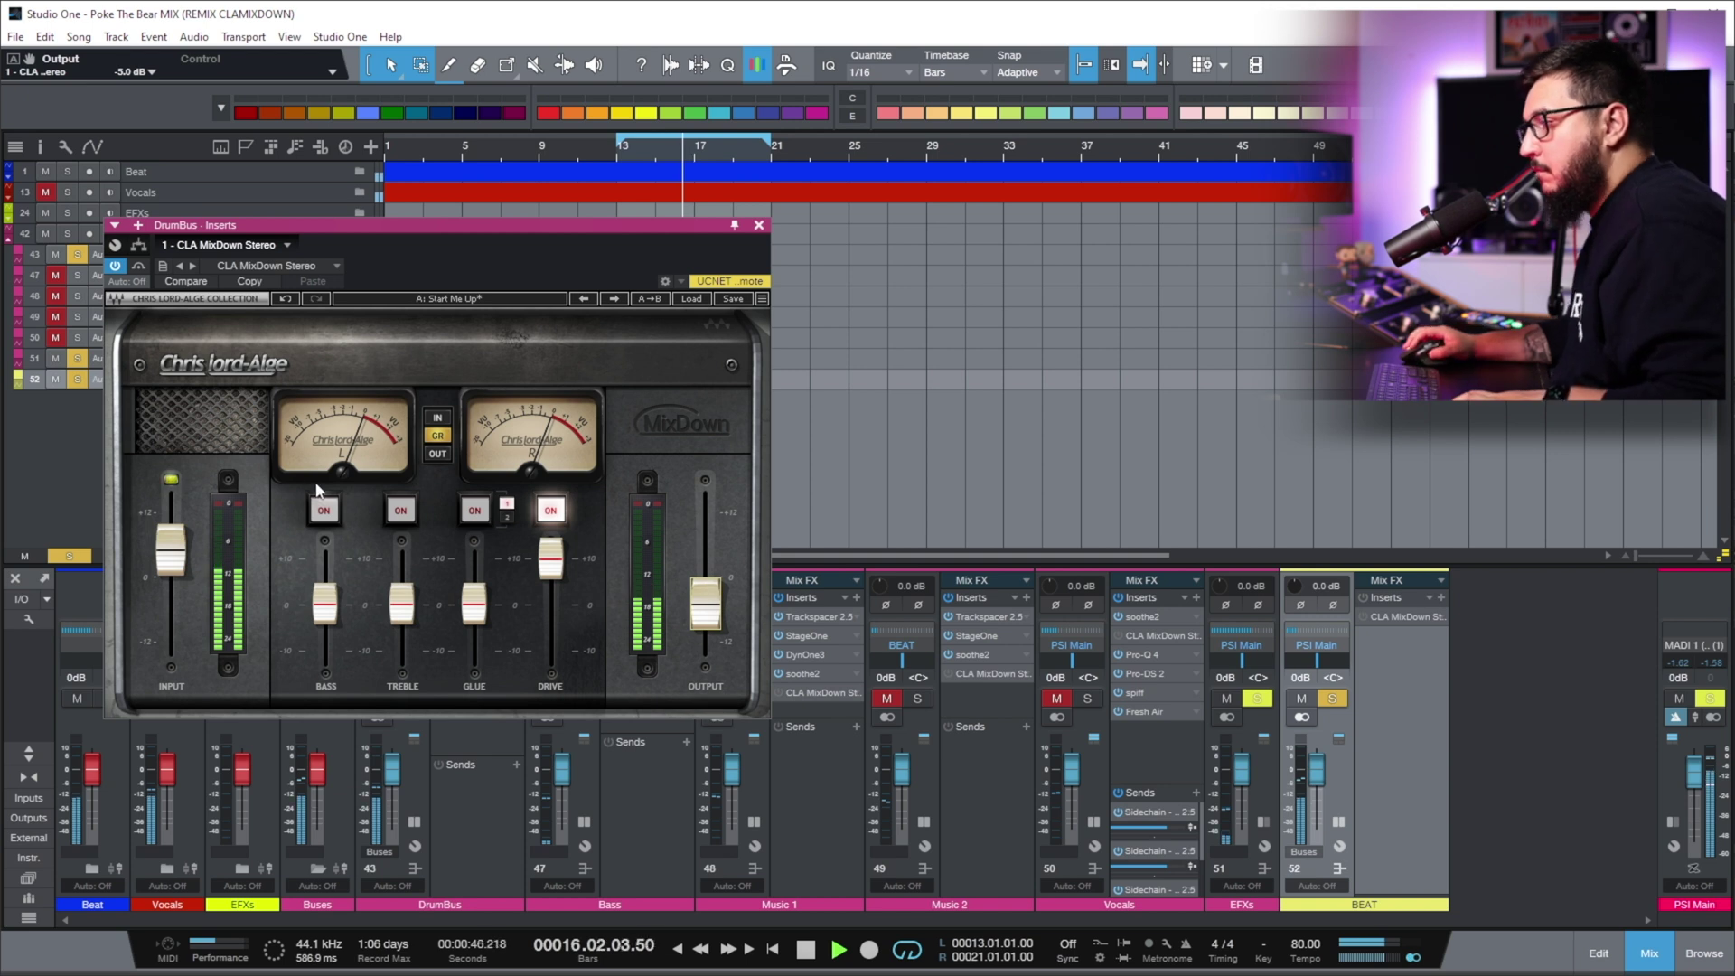
Enable Glue on DrumBus, try type 2 and set the amount to -4.0 using type 1
left_click(475, 511)
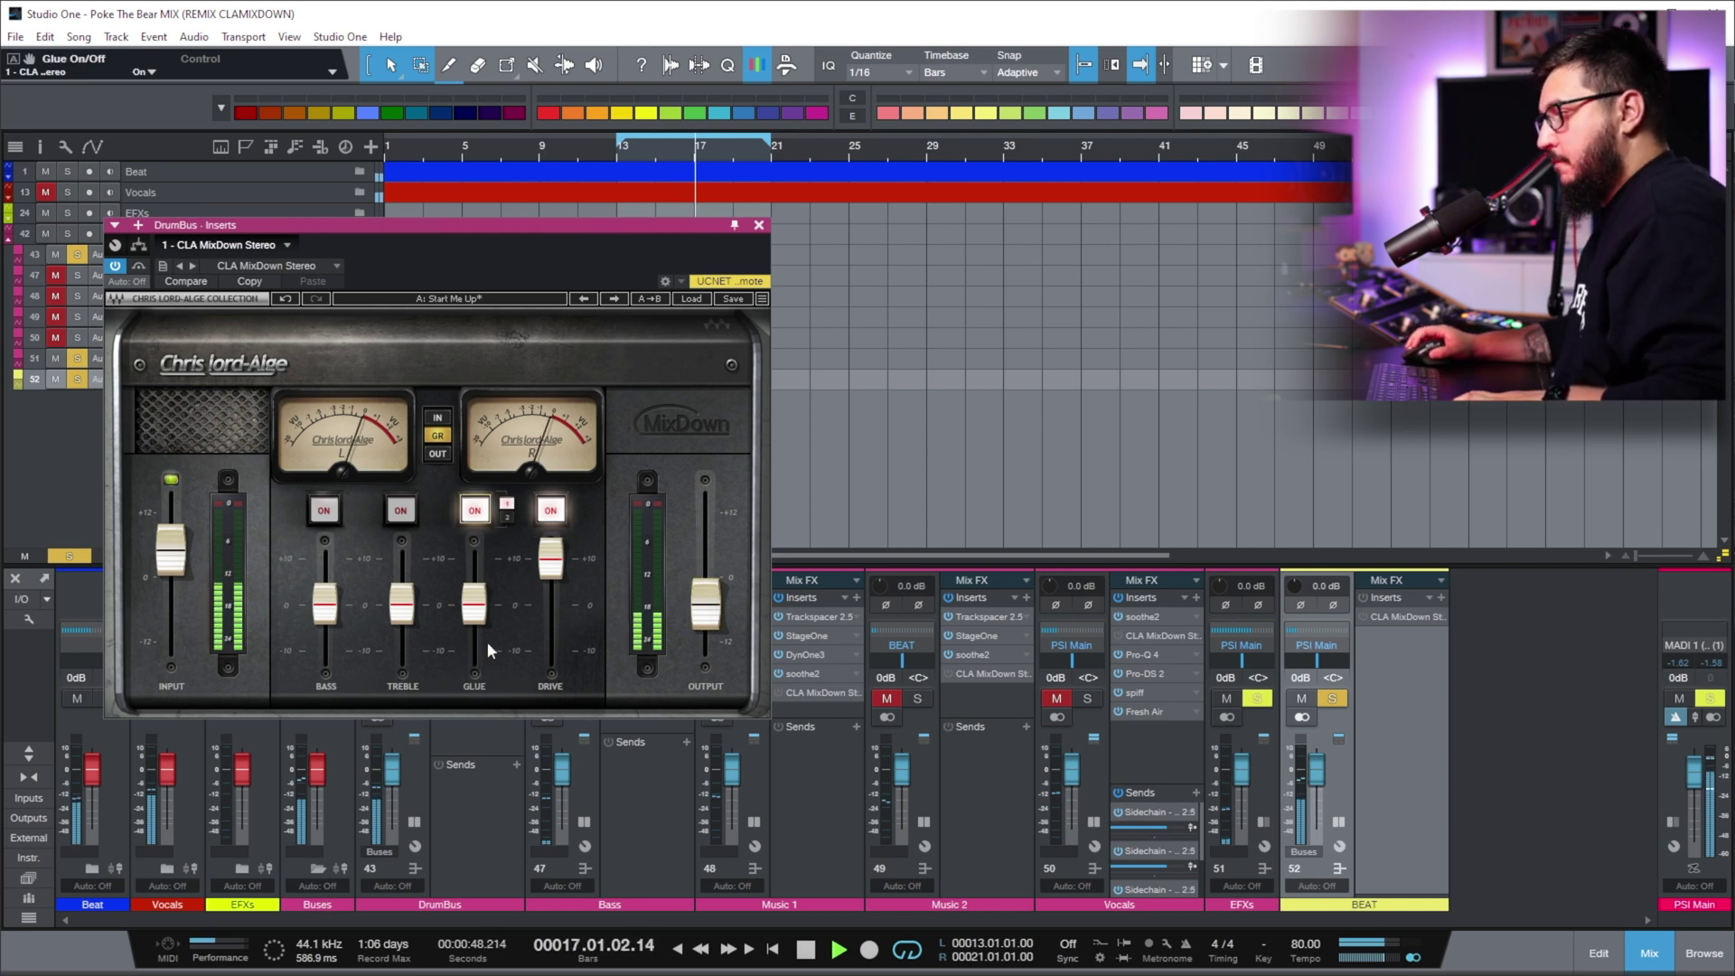
left_click_drag(474, 604, 474, 557)
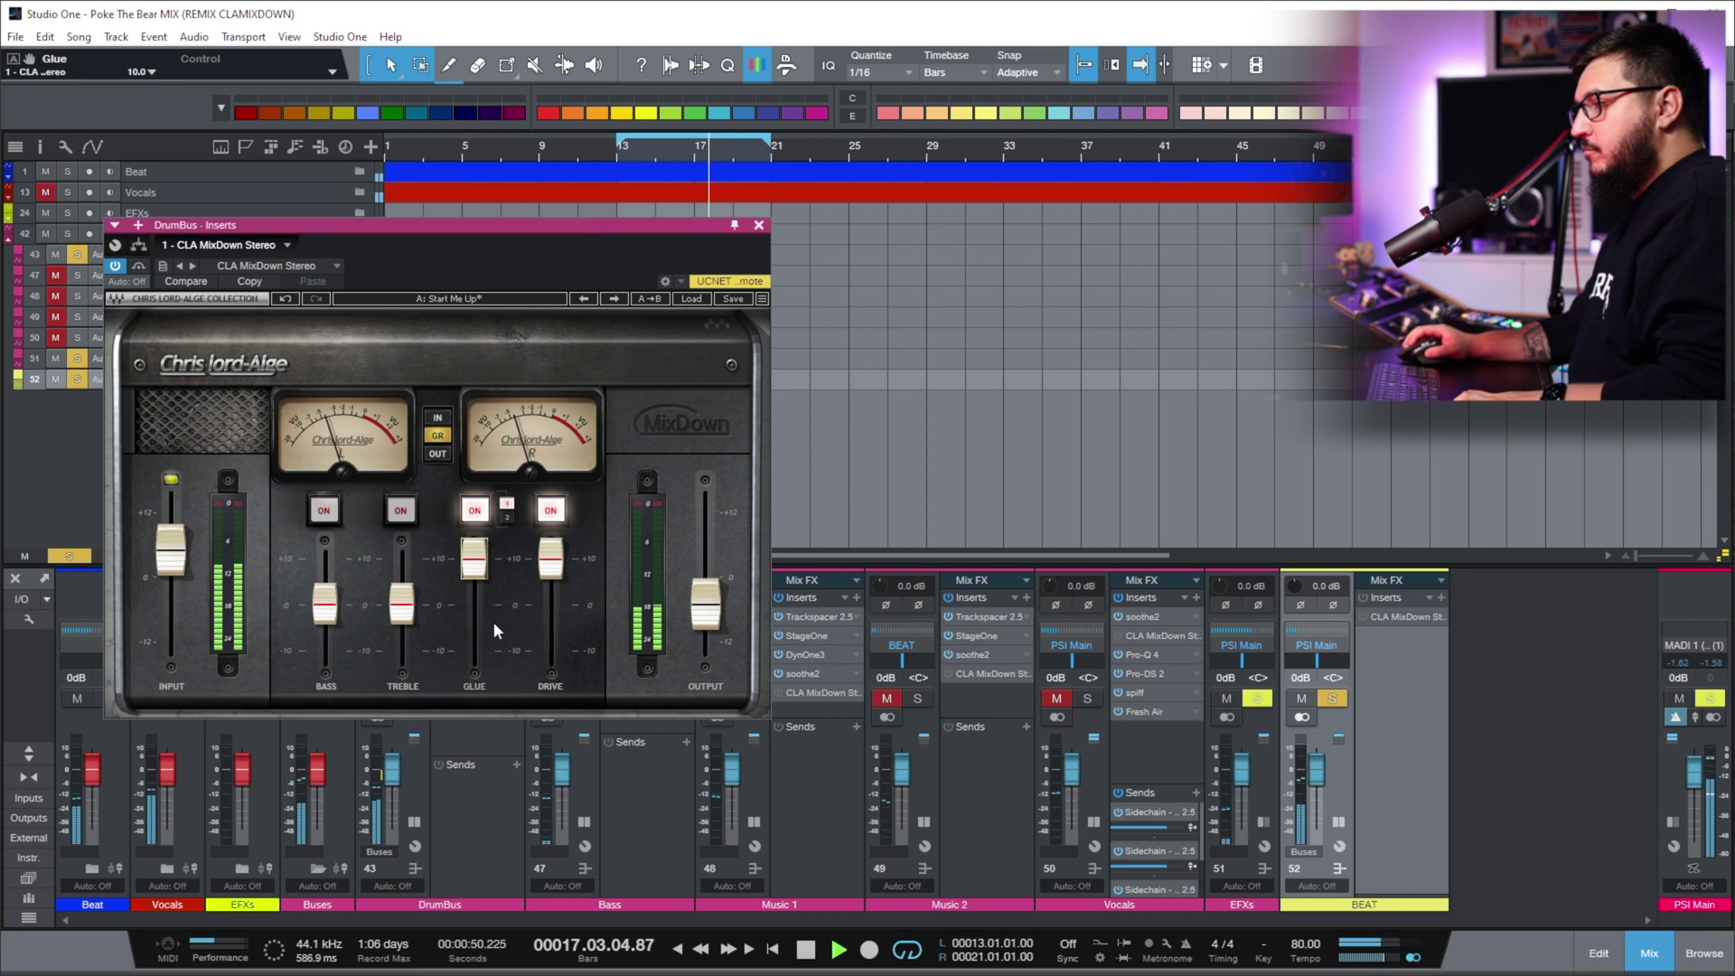
left_click(507, 515)
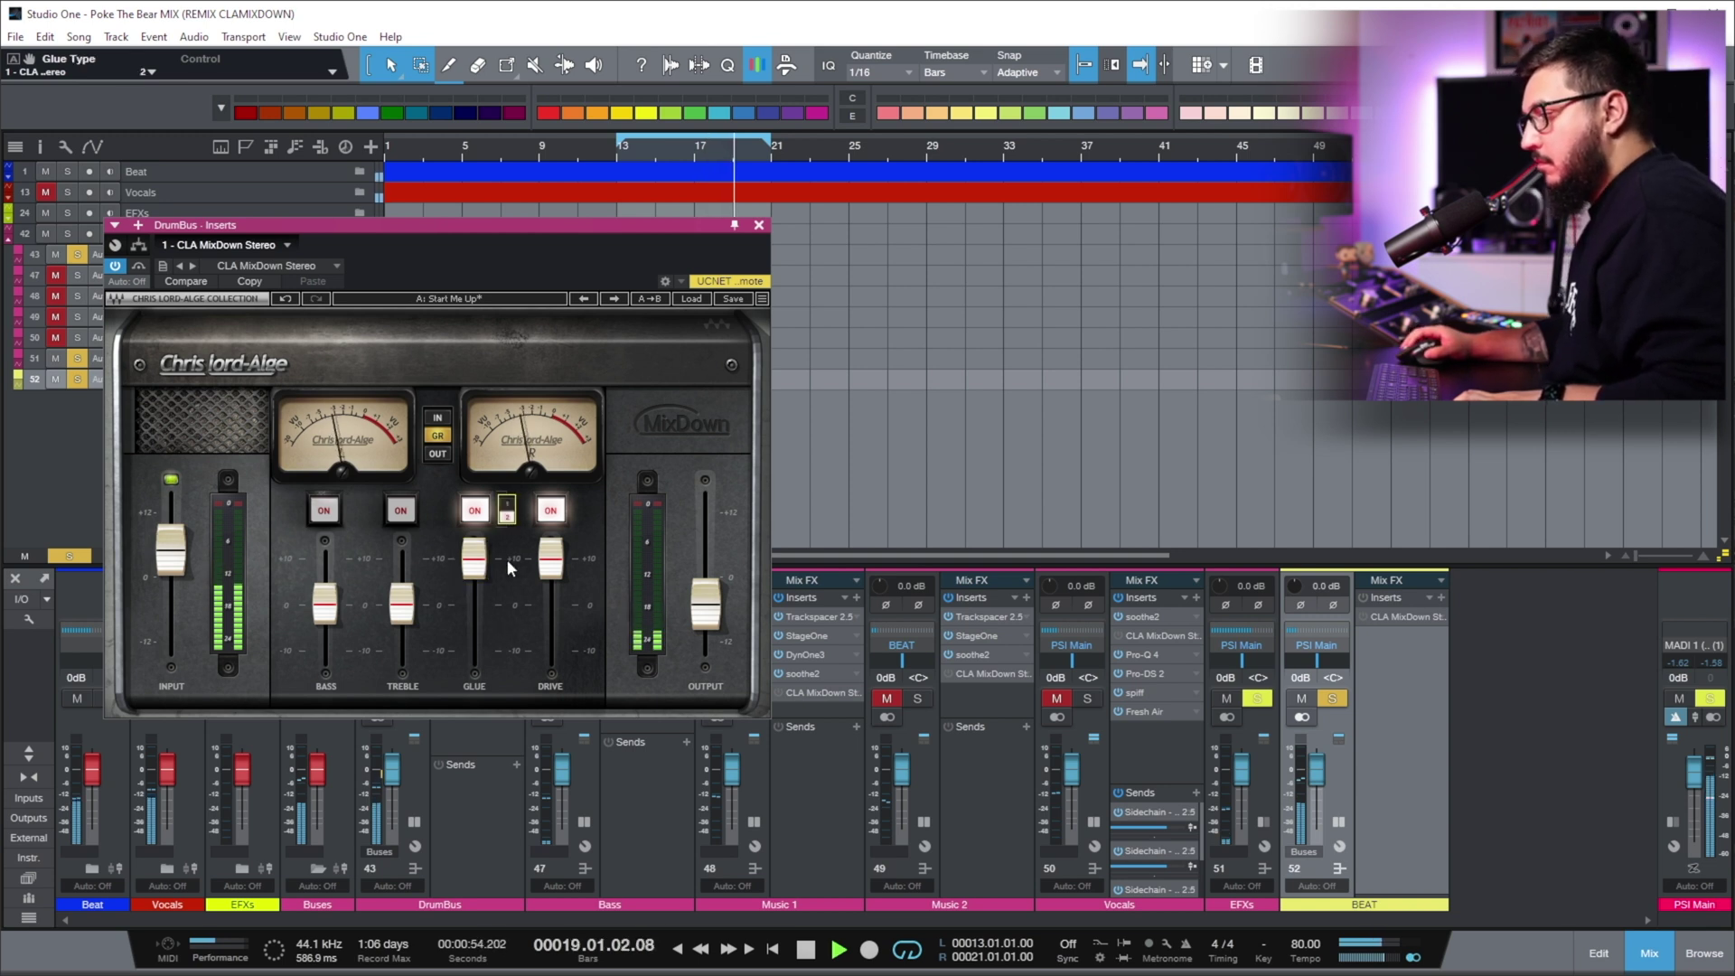
left_click_drag(480, 603, 479, 640)
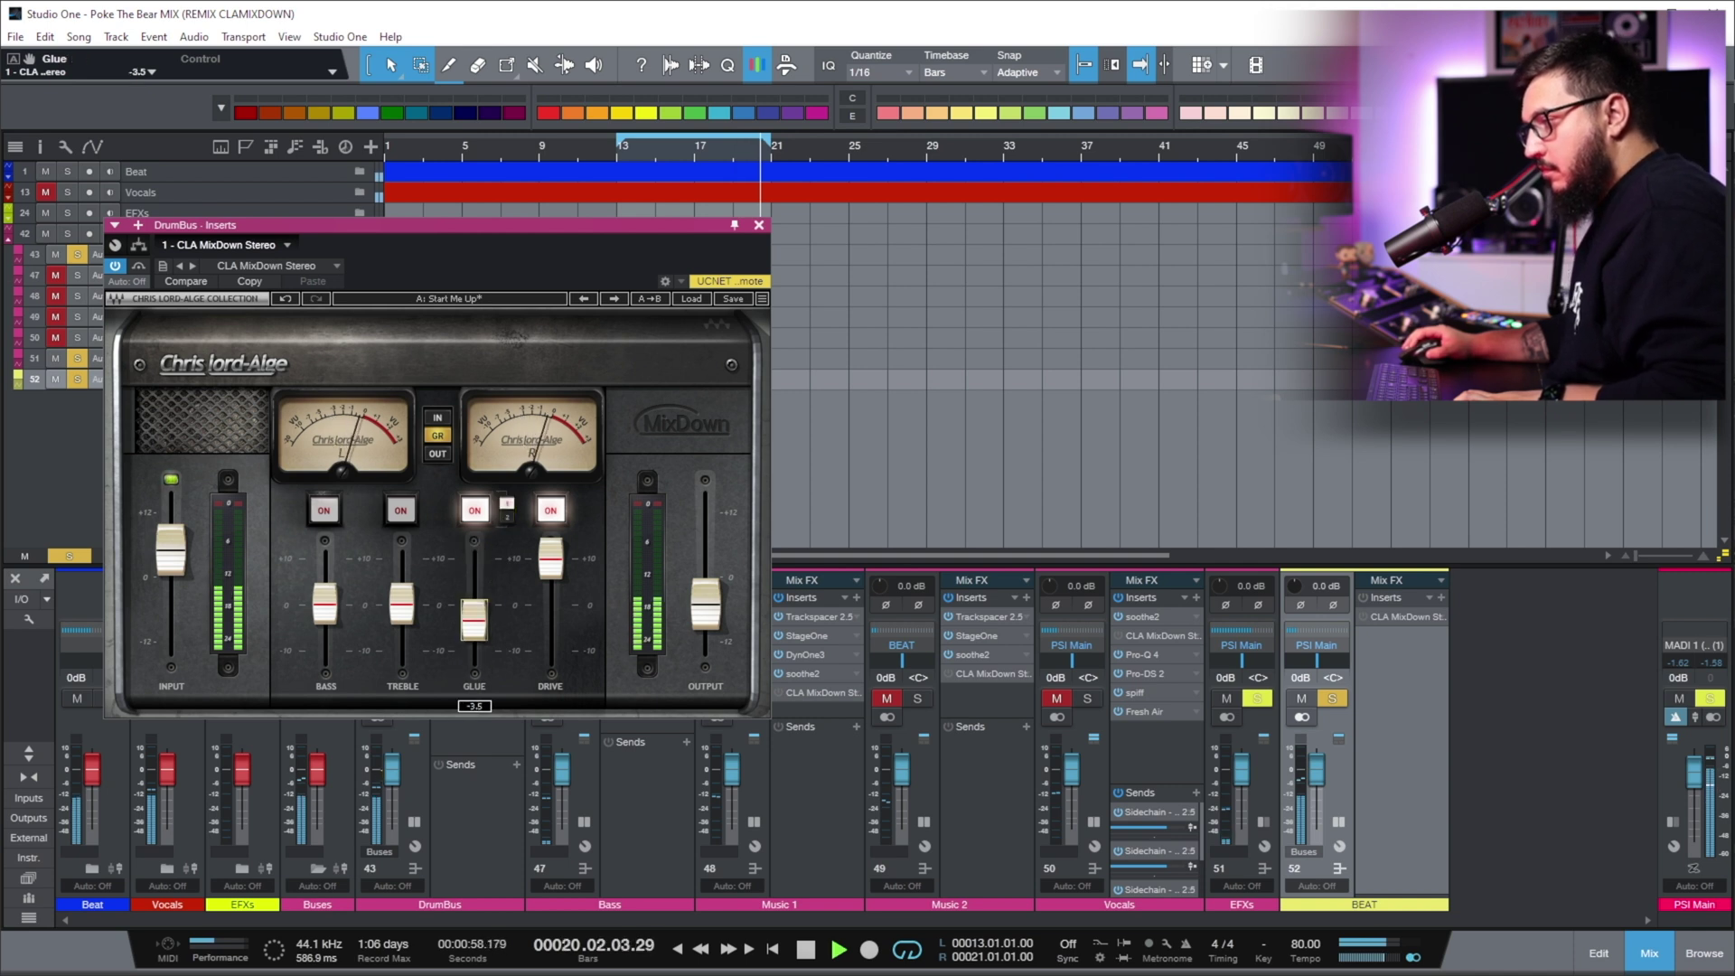
left_click_drag(479, 640, 480, 642)
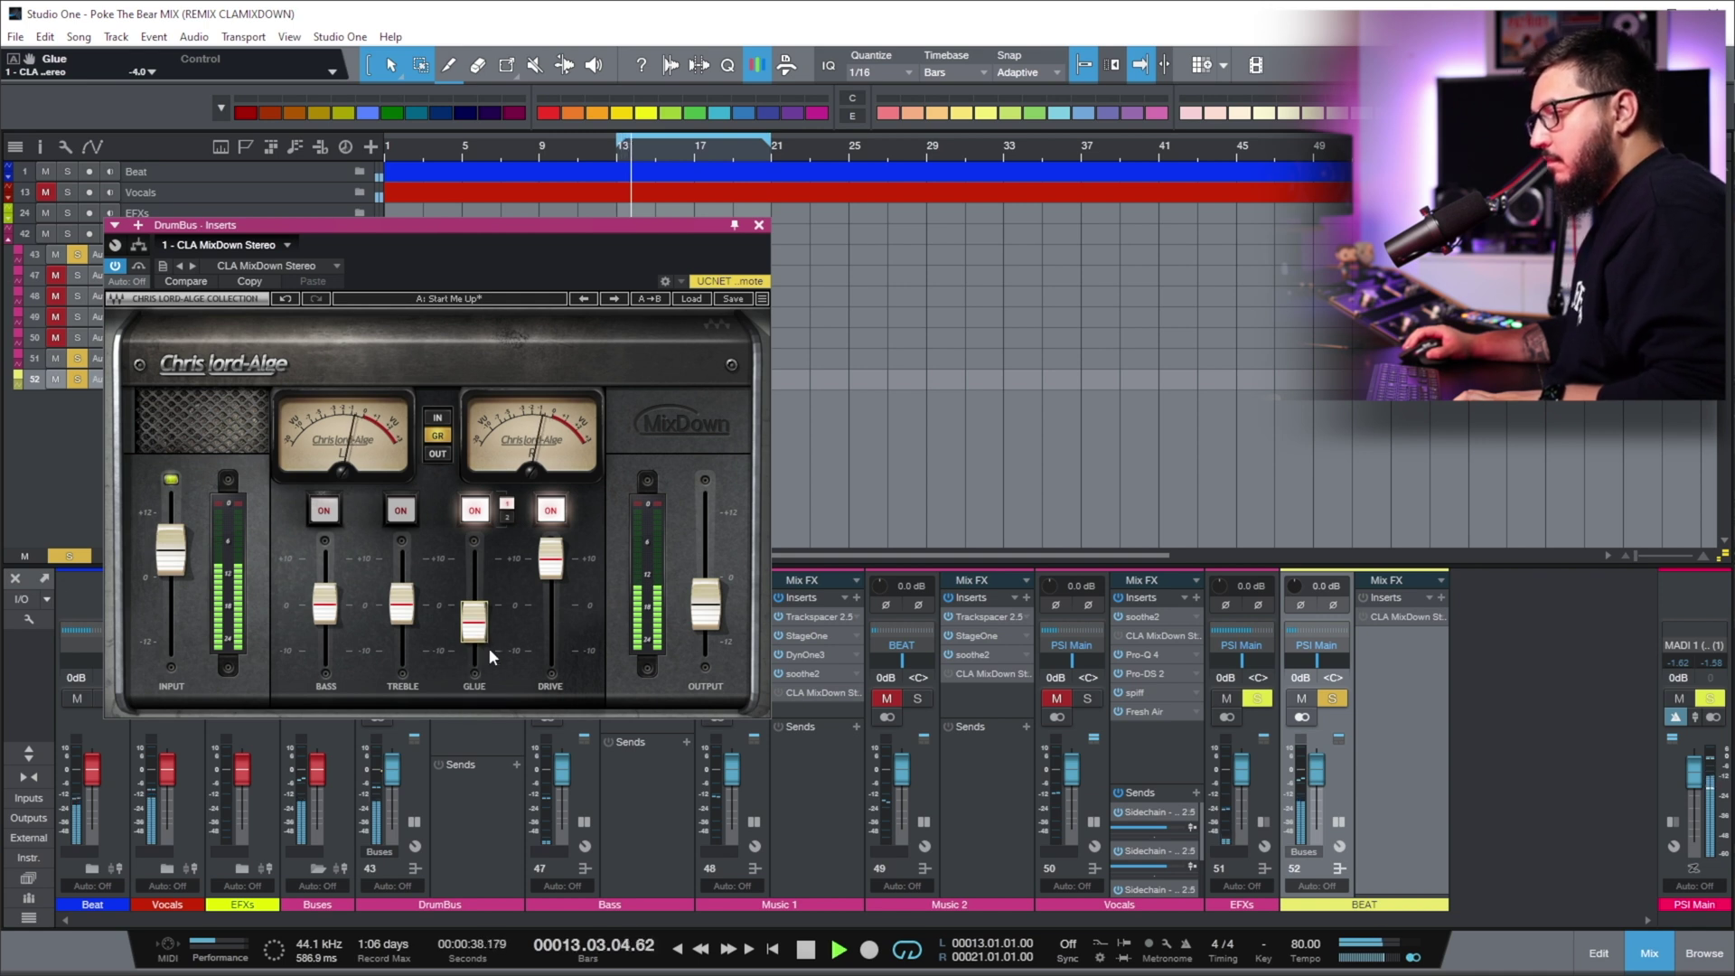
Enable and boost Treble and Bass on DrumBus, with Bass at 3.0
left_click_drag(402, 604, 325, 589)
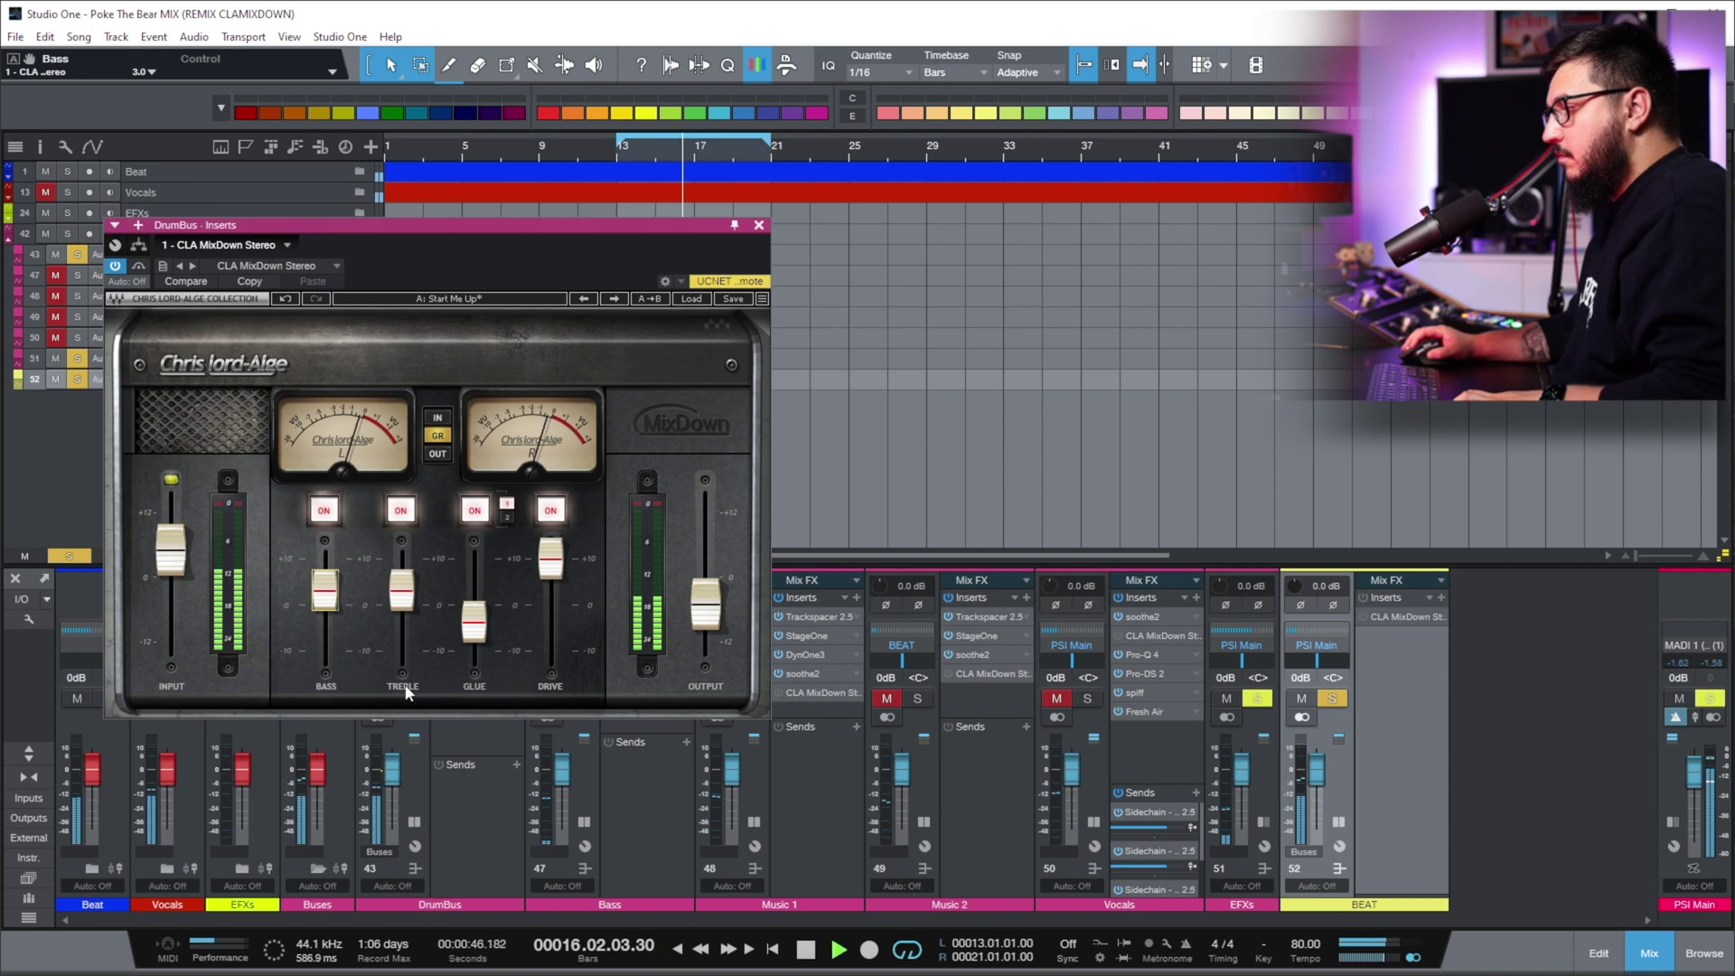
Set Drive to -4.0 on the DrumBus CLA MixDown and compare the result with bypass
left_click(541, 617)
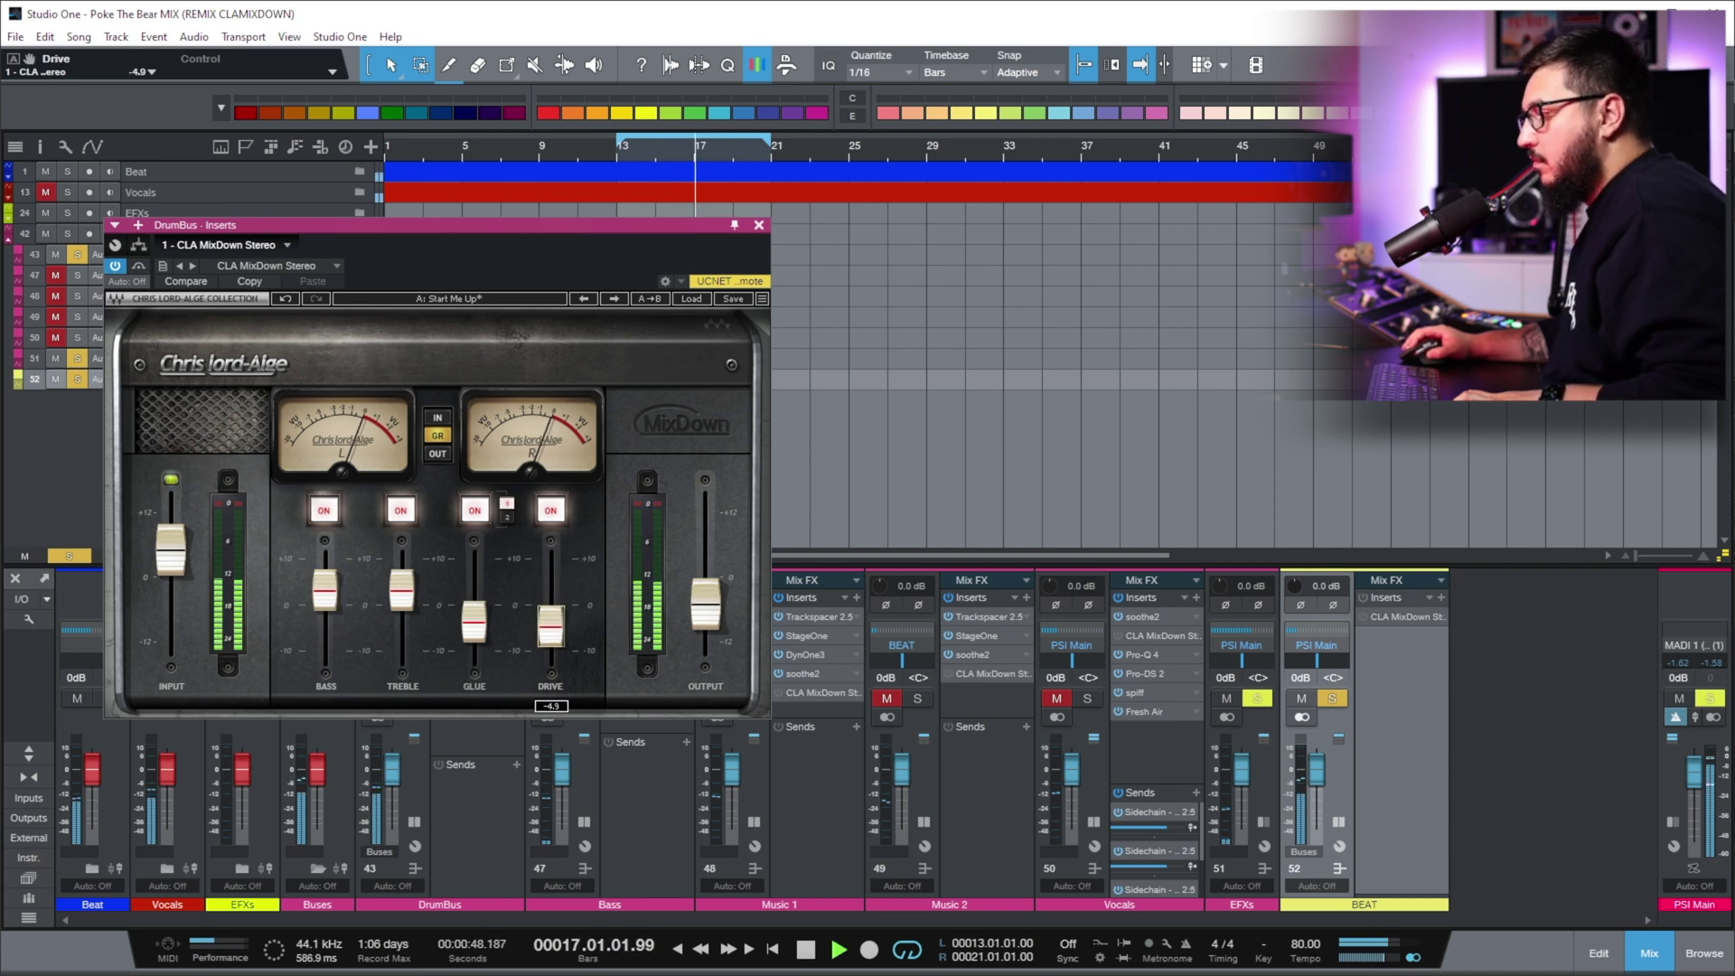
left_click_drag(550, 636, 550, 633)
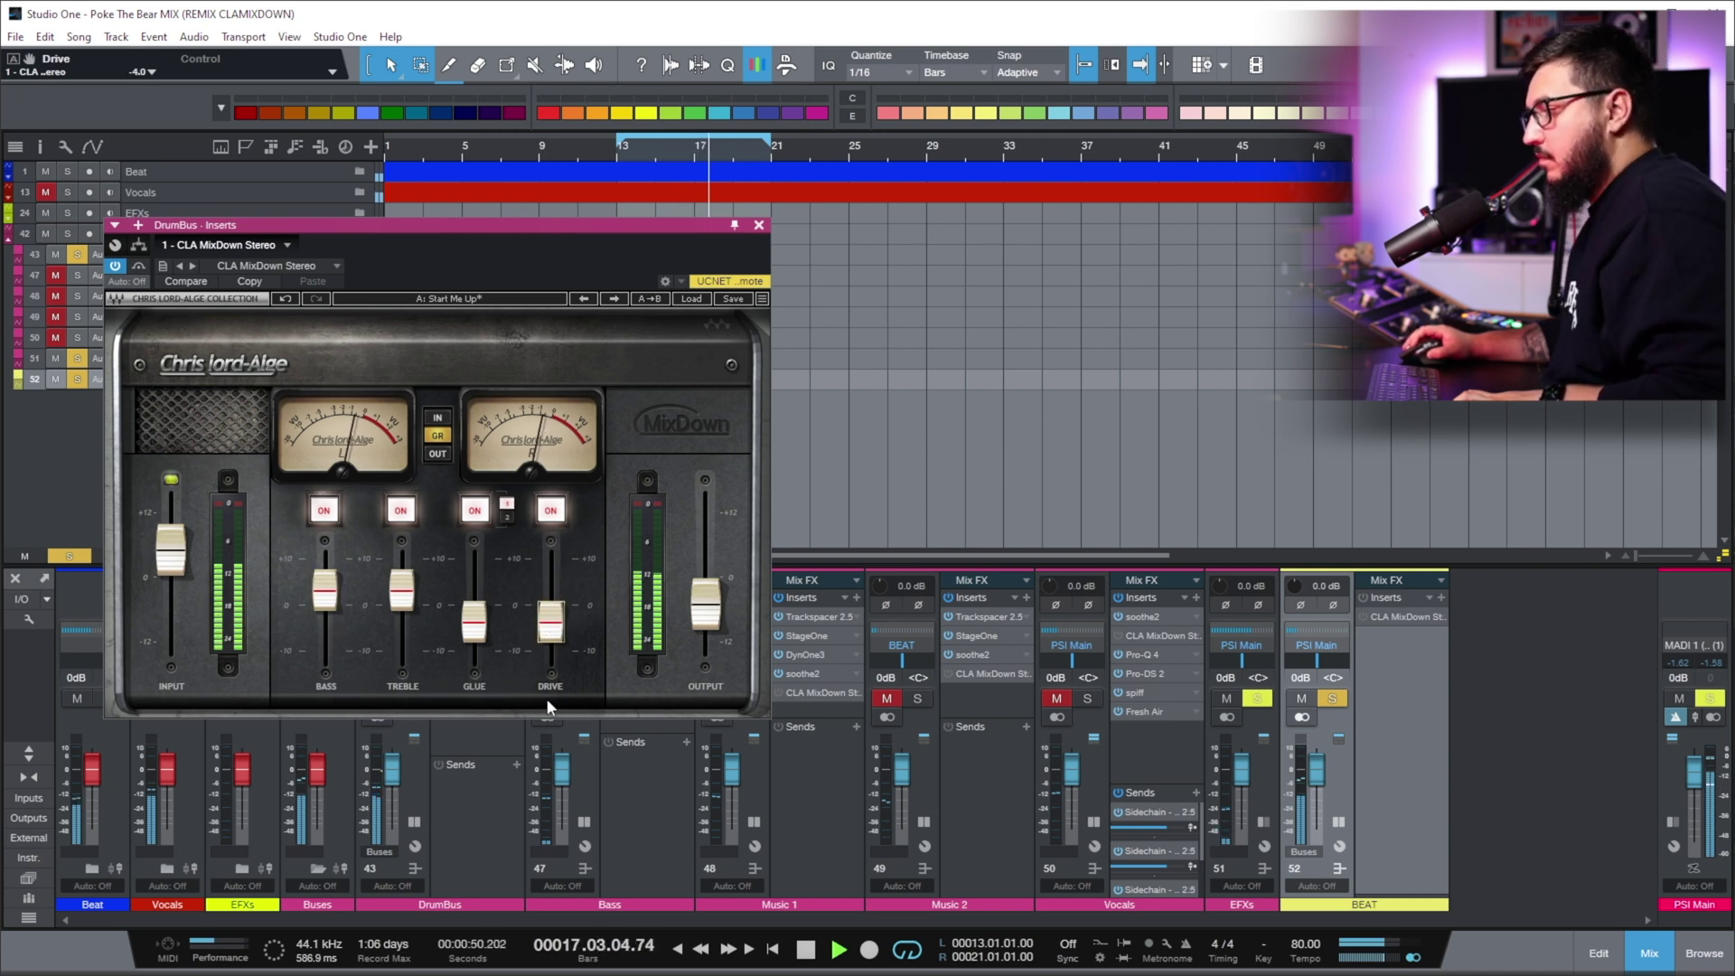
left_click(138, 267)
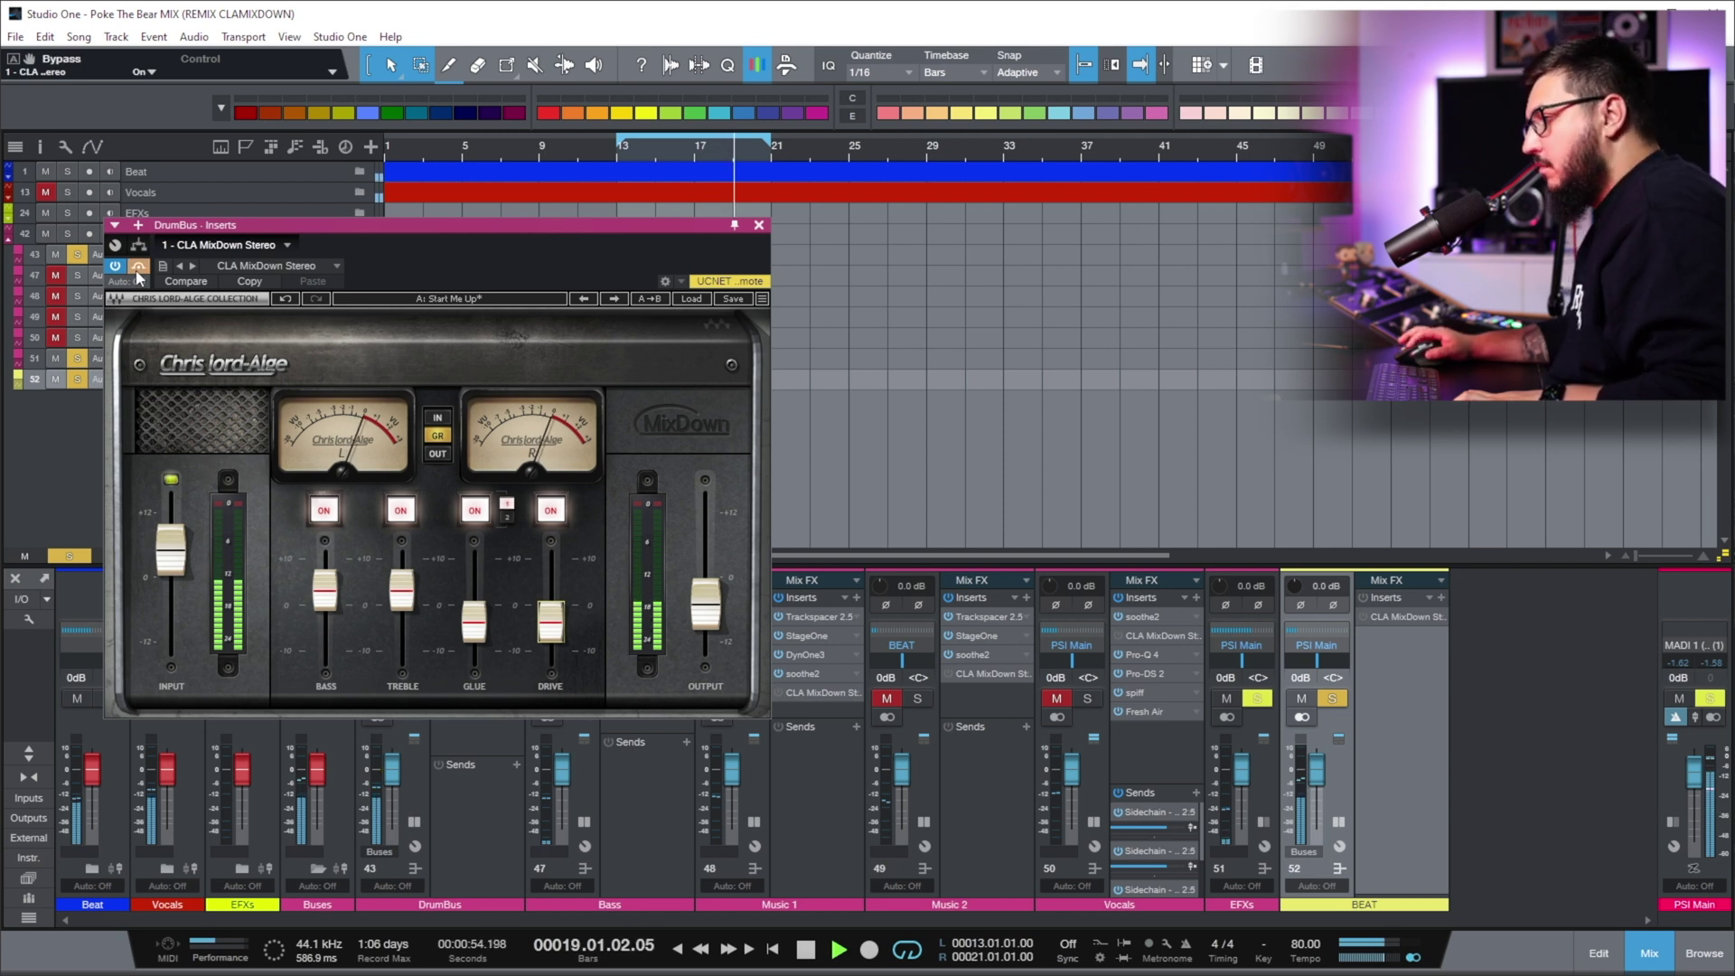
left_click(138, 266)
Set the DrumBus plug-in's output to -7.0 dB, compare it with bypass again, and close the plug-in window
left_click(701, 622)
left_click_drag(701, 622, 704, 626)
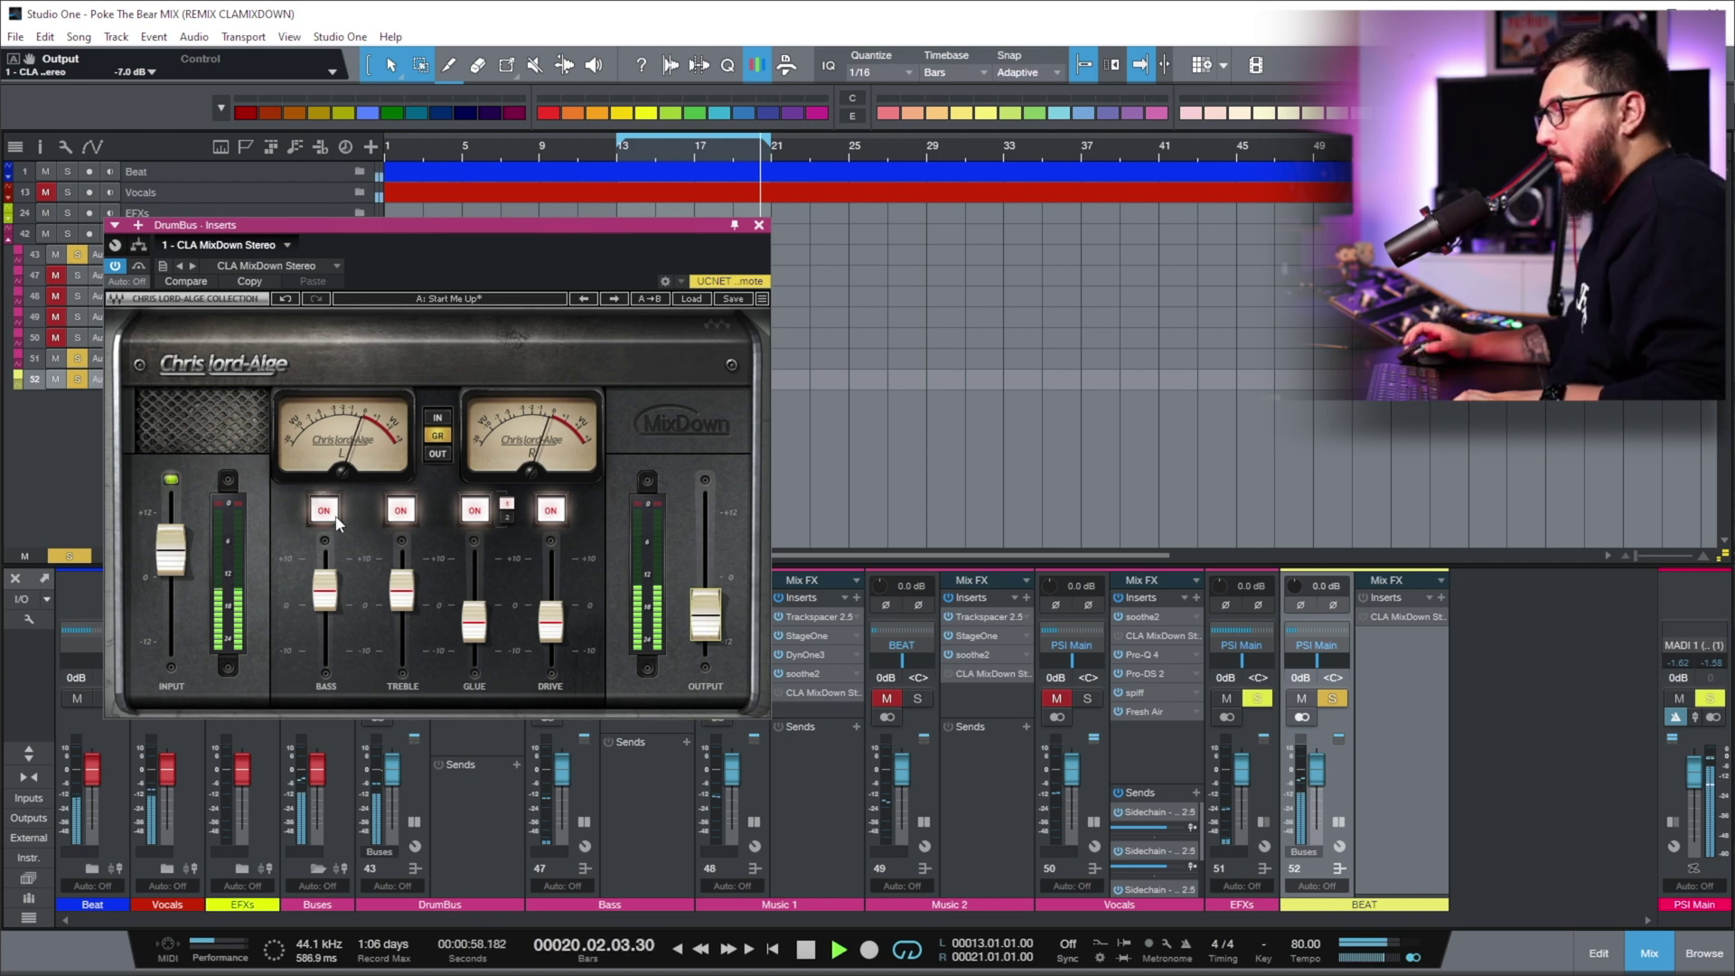
left_click(138, 266)
left_click(138, 266)
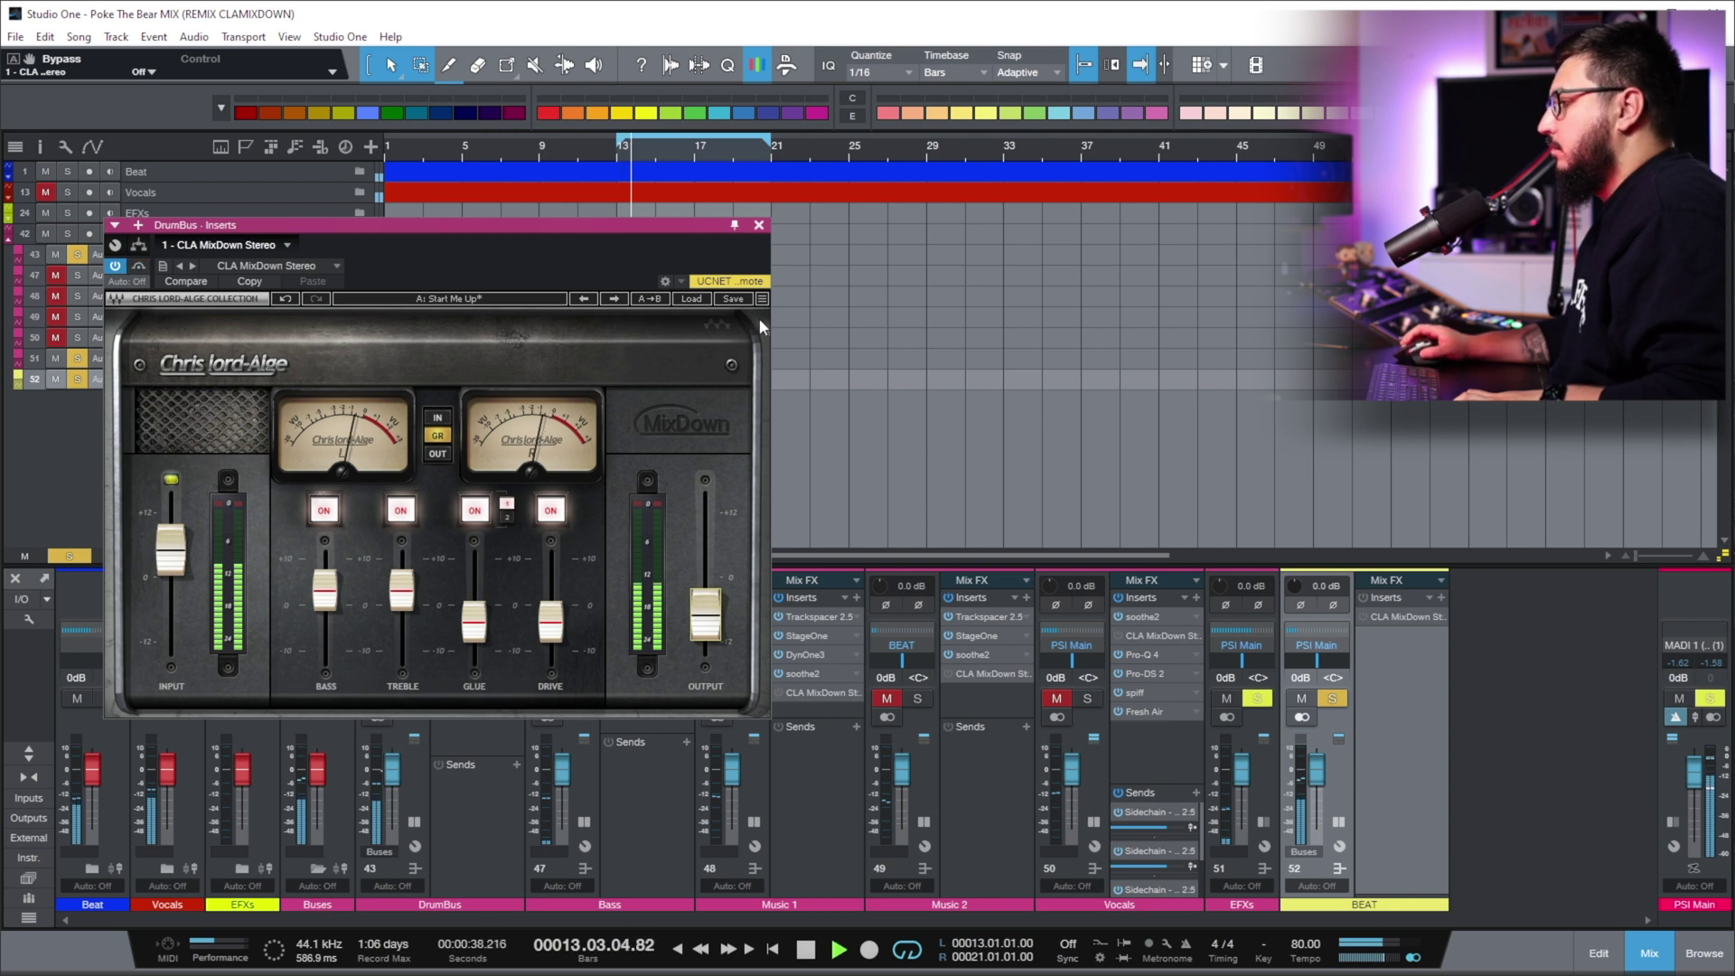
left_click(759, 225)
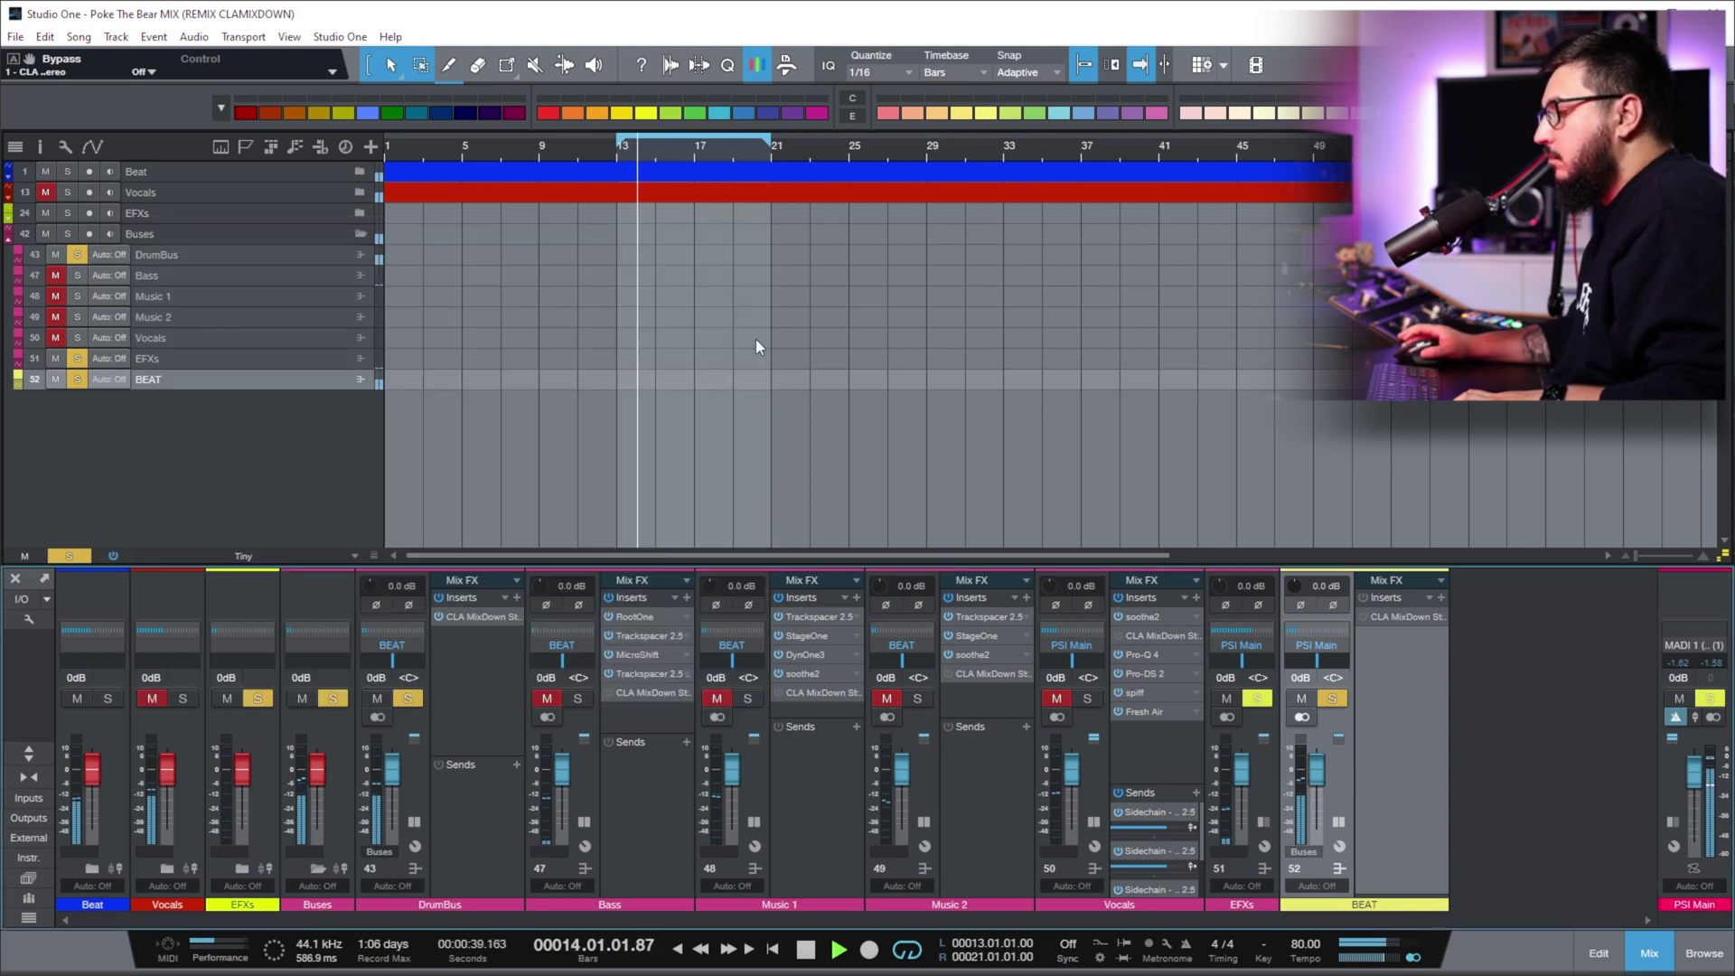
Unmute the Bass bus and open its CLA MixDown with Drive enabled
left_click(547, 697)
left_click(637, 692)
left_click_drag(1412, 197, 647, 373)
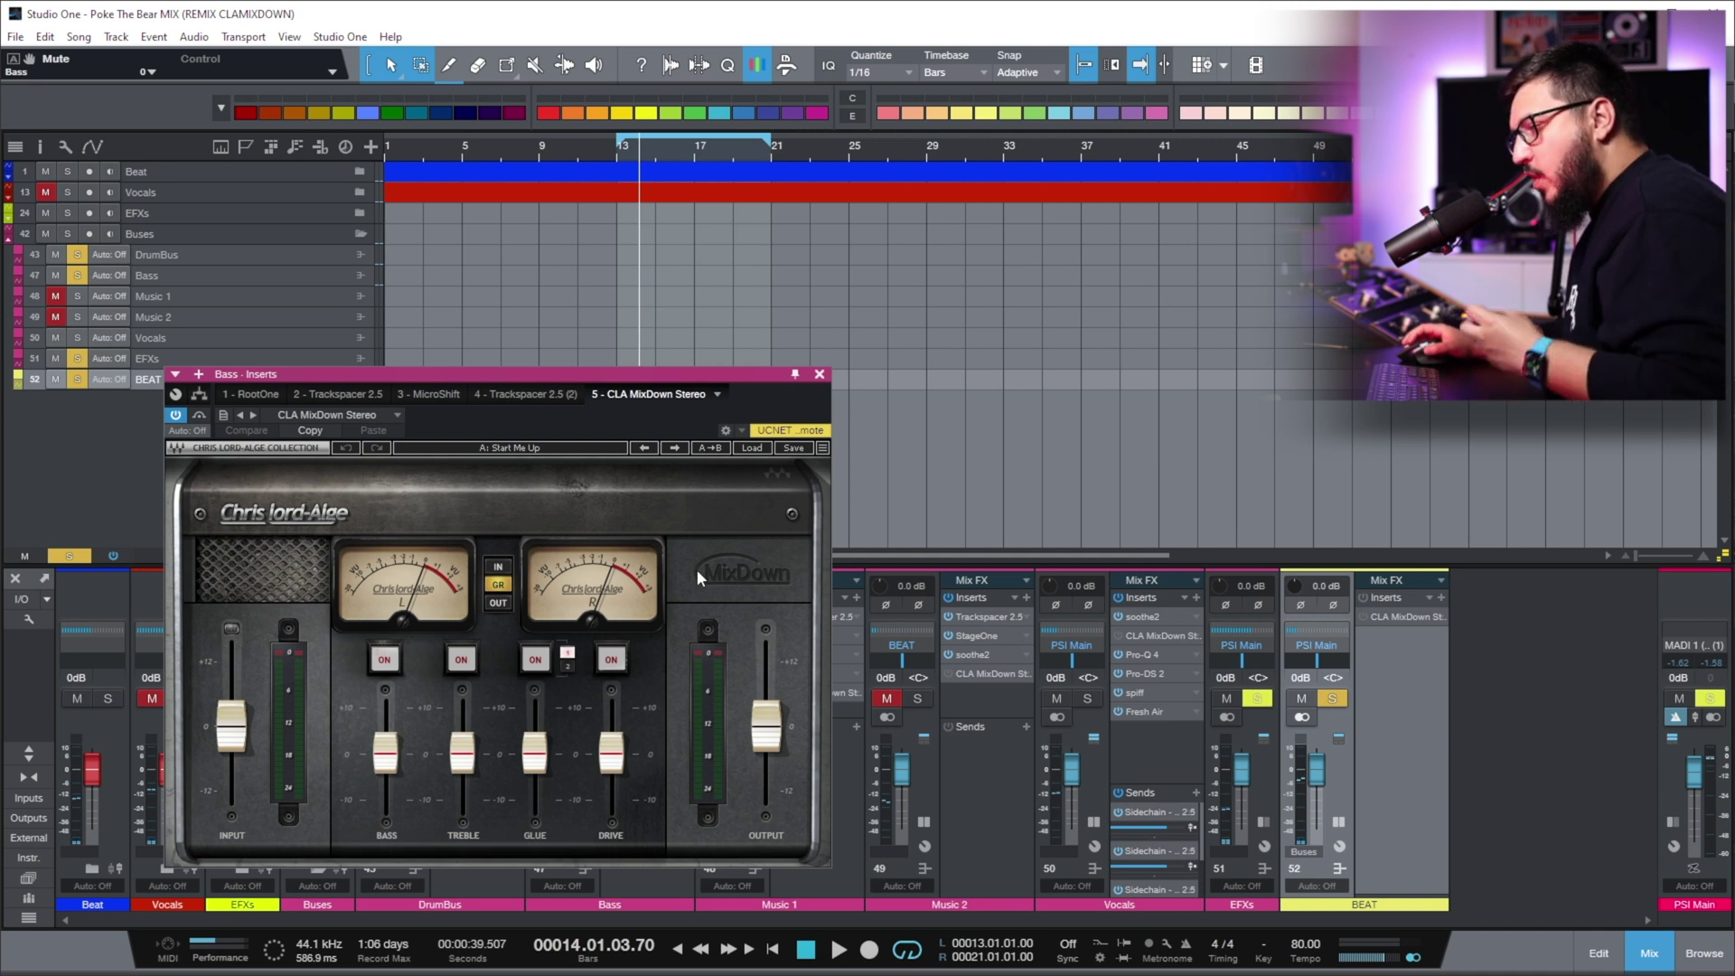
left_click(611, 658)
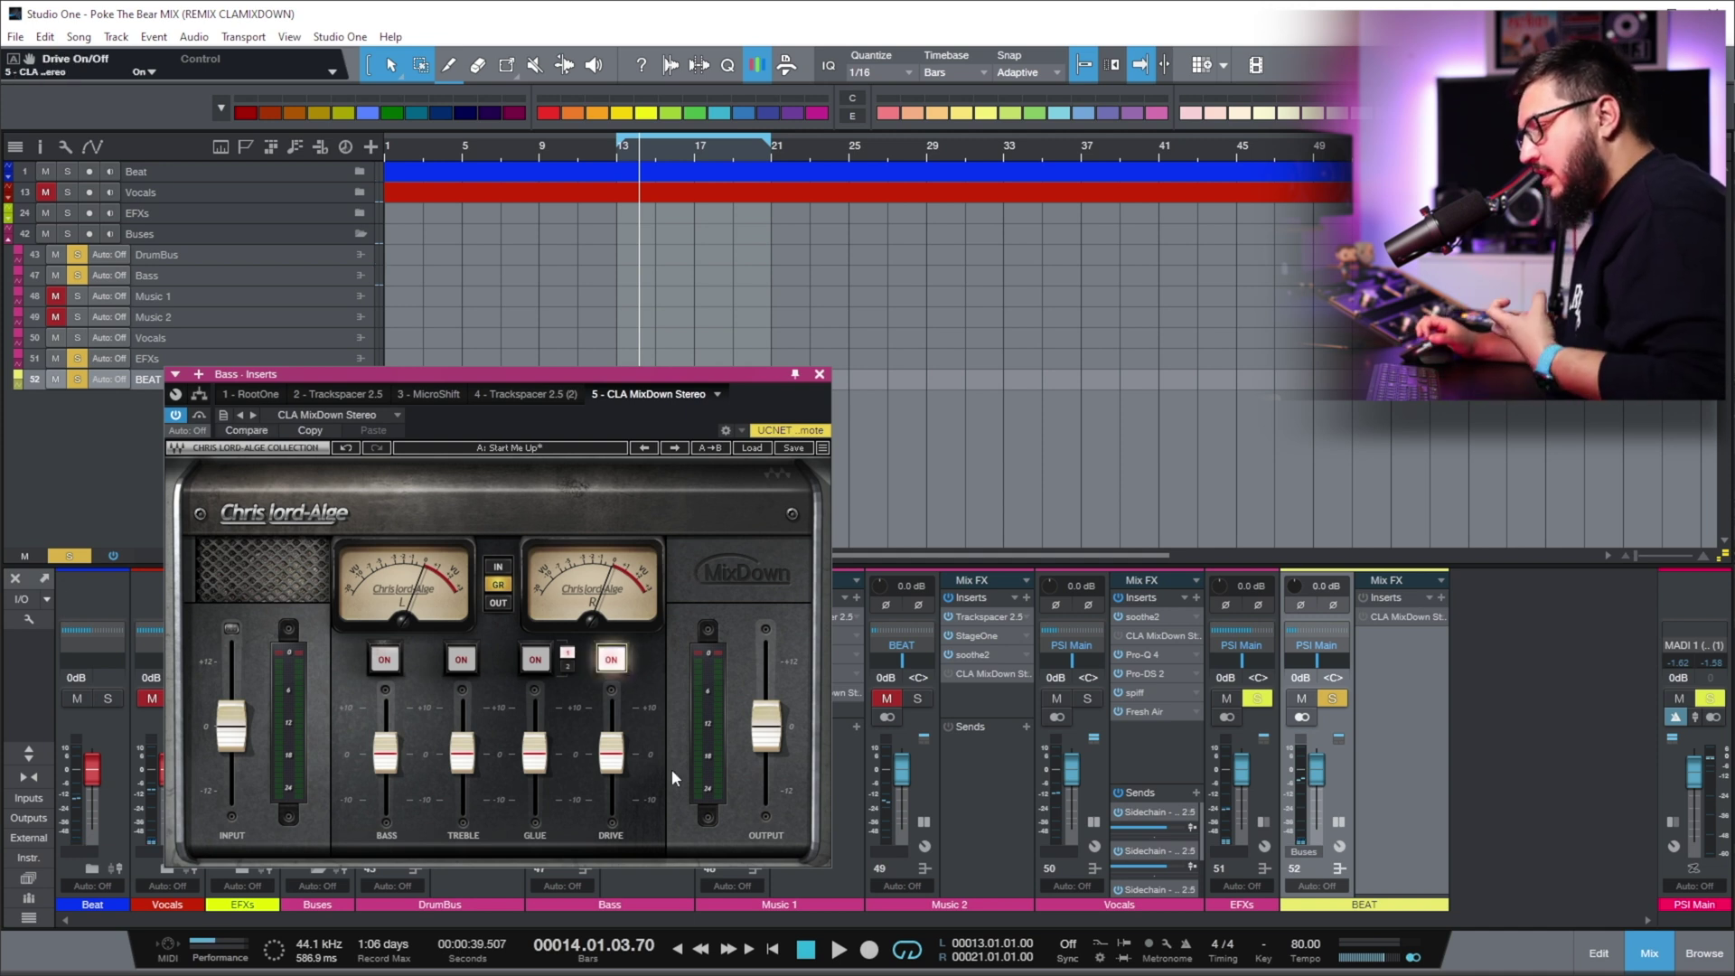
Set the Bass bus plug-in to Drive 10.0, input 12.0 dB and output -12.0 dB, and resume playback
left_click_drag(226, 542, 226, 501)
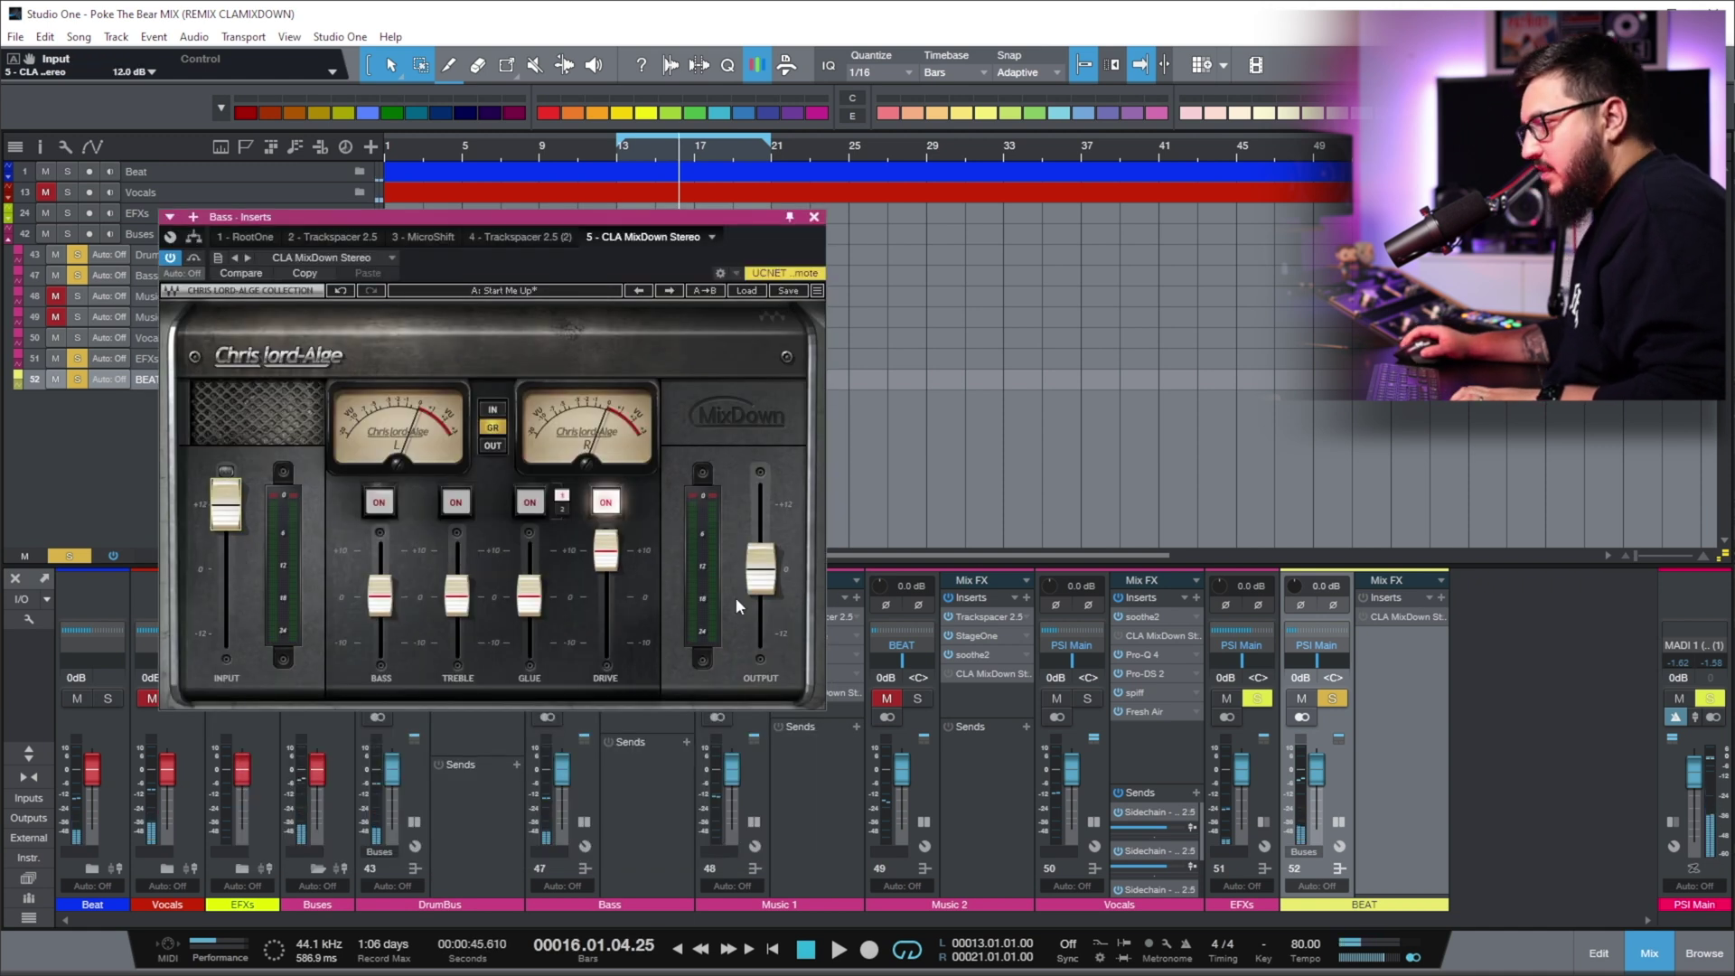
left_click_drag(761, 572, 761, 633)
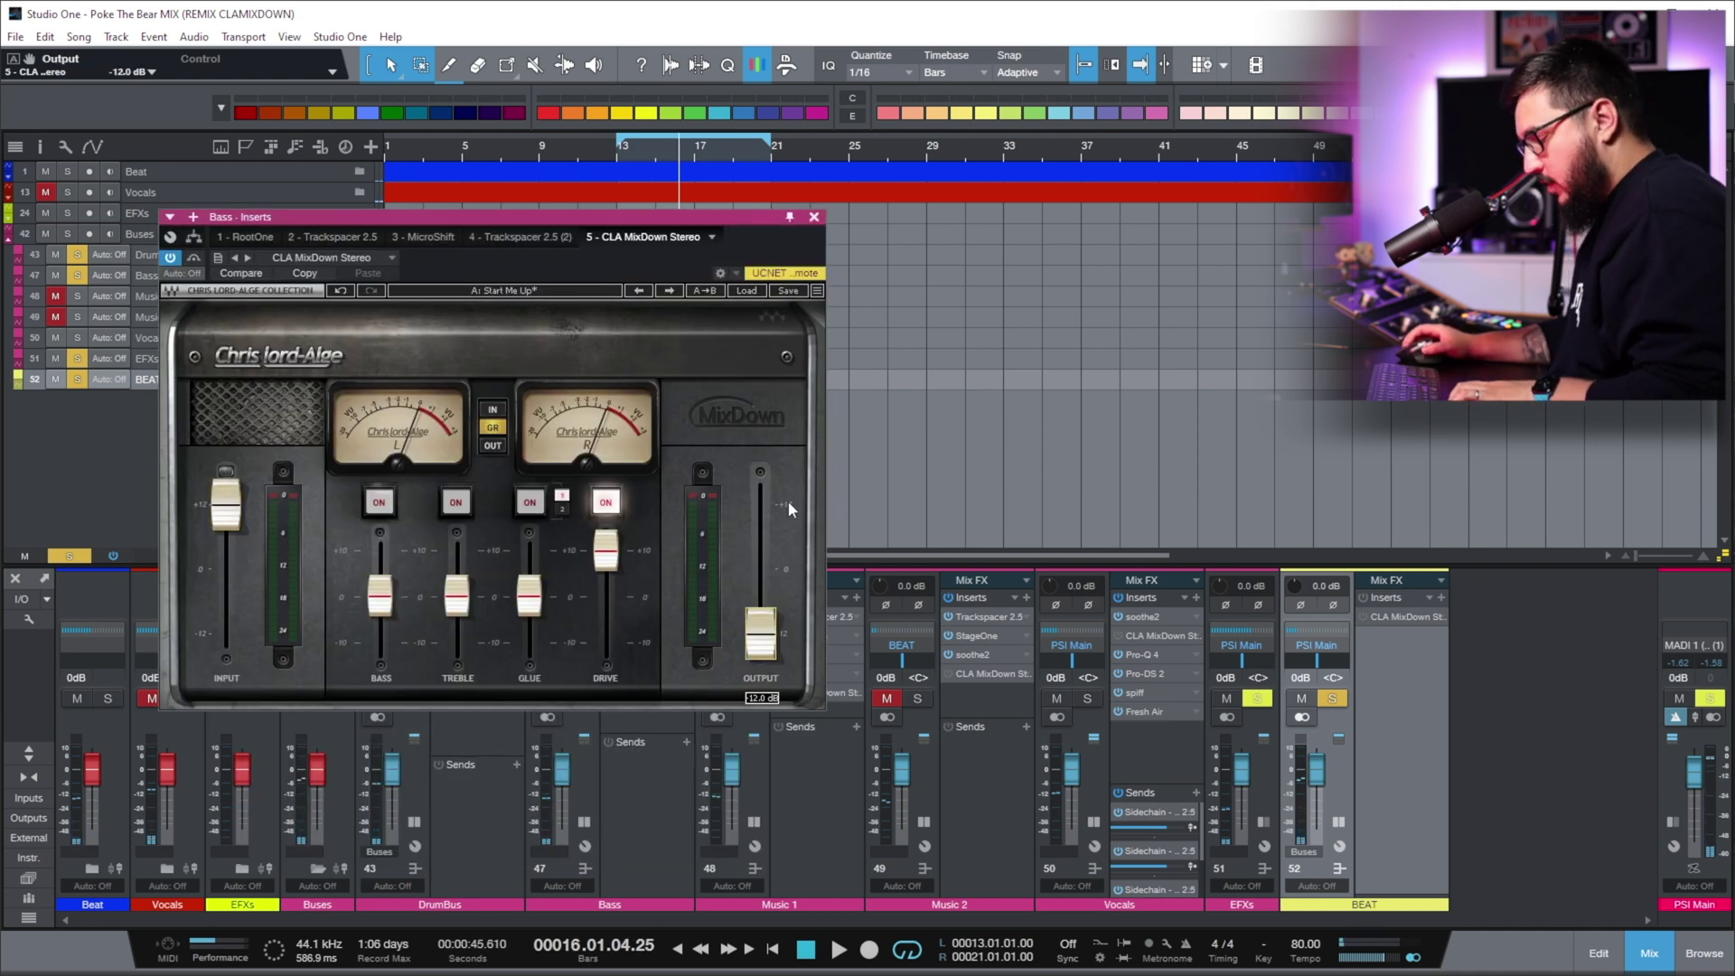
key("space")
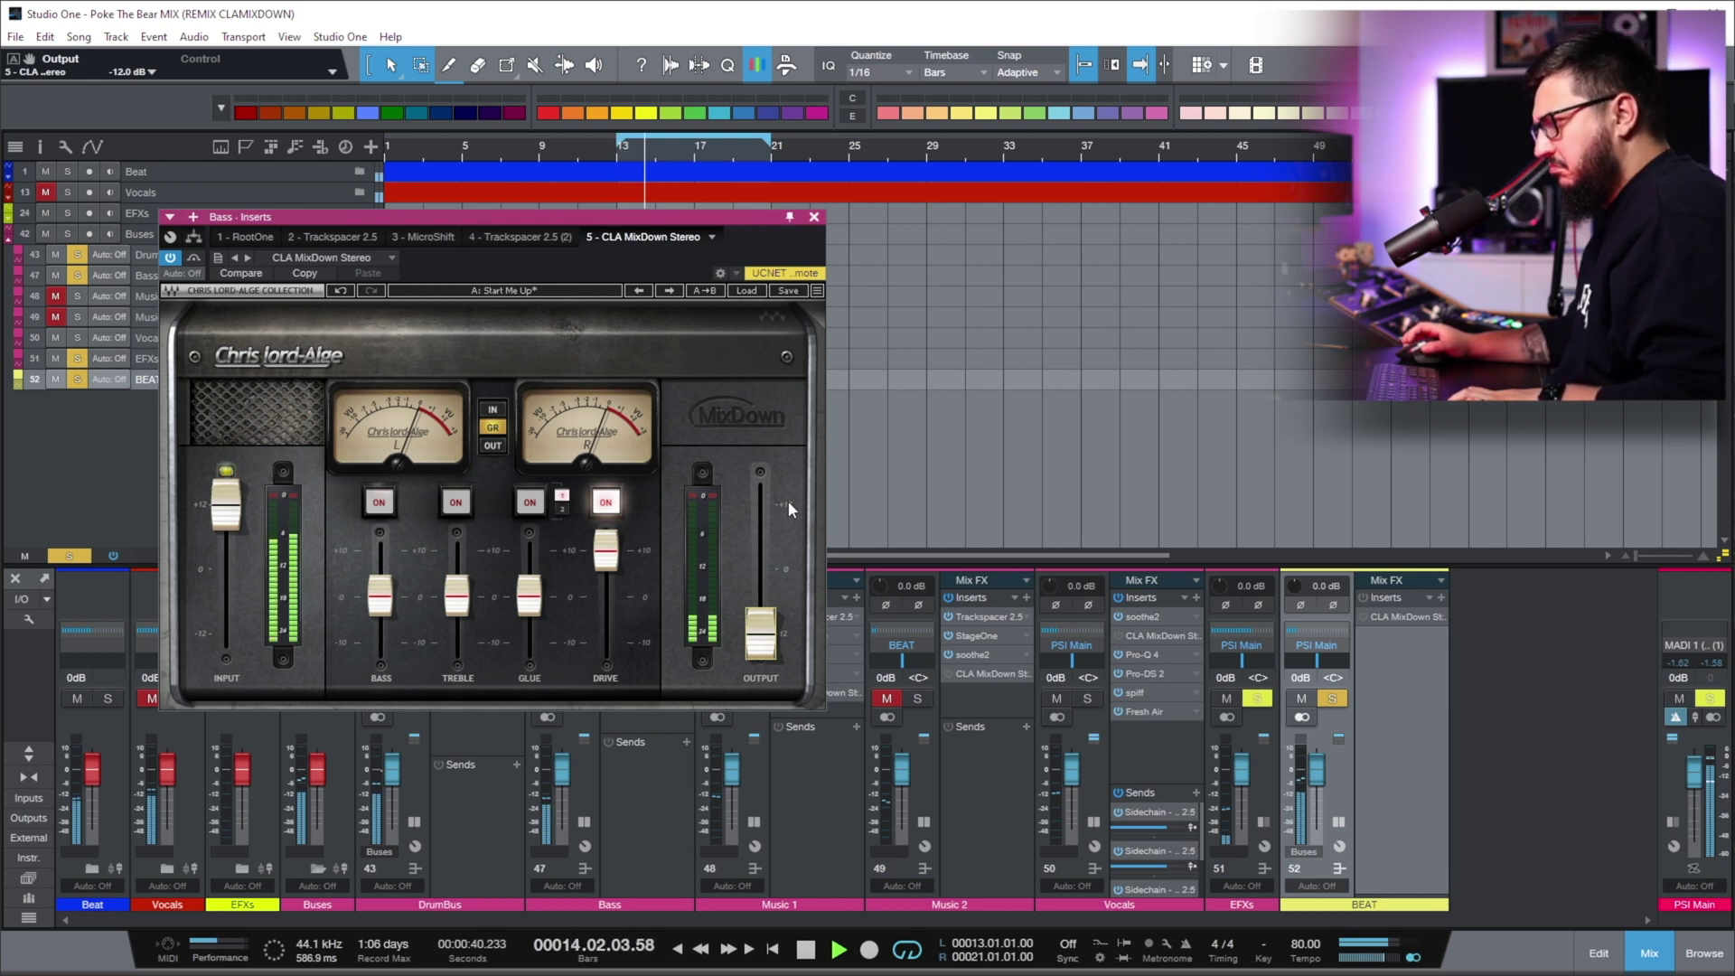
Enable Treble on the Bass bus plug-in, try it at 10.0 and set it to 1.0
left_click(464, 506)
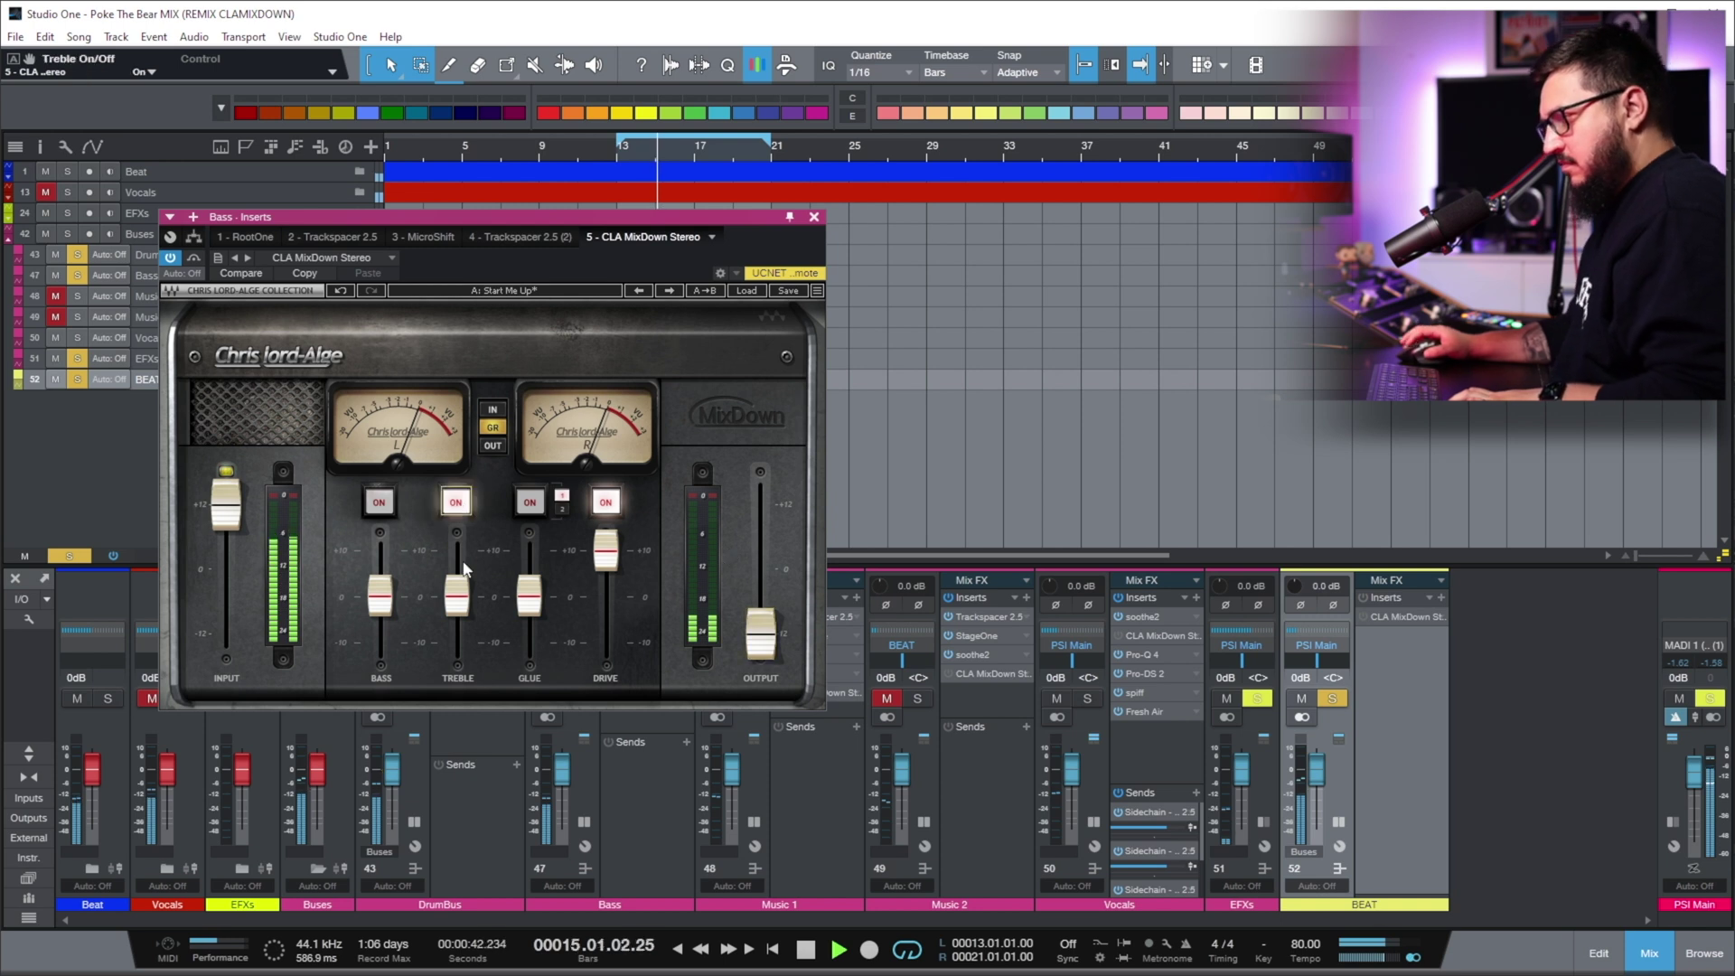
left_click_drag(458, 594, 459, 528)
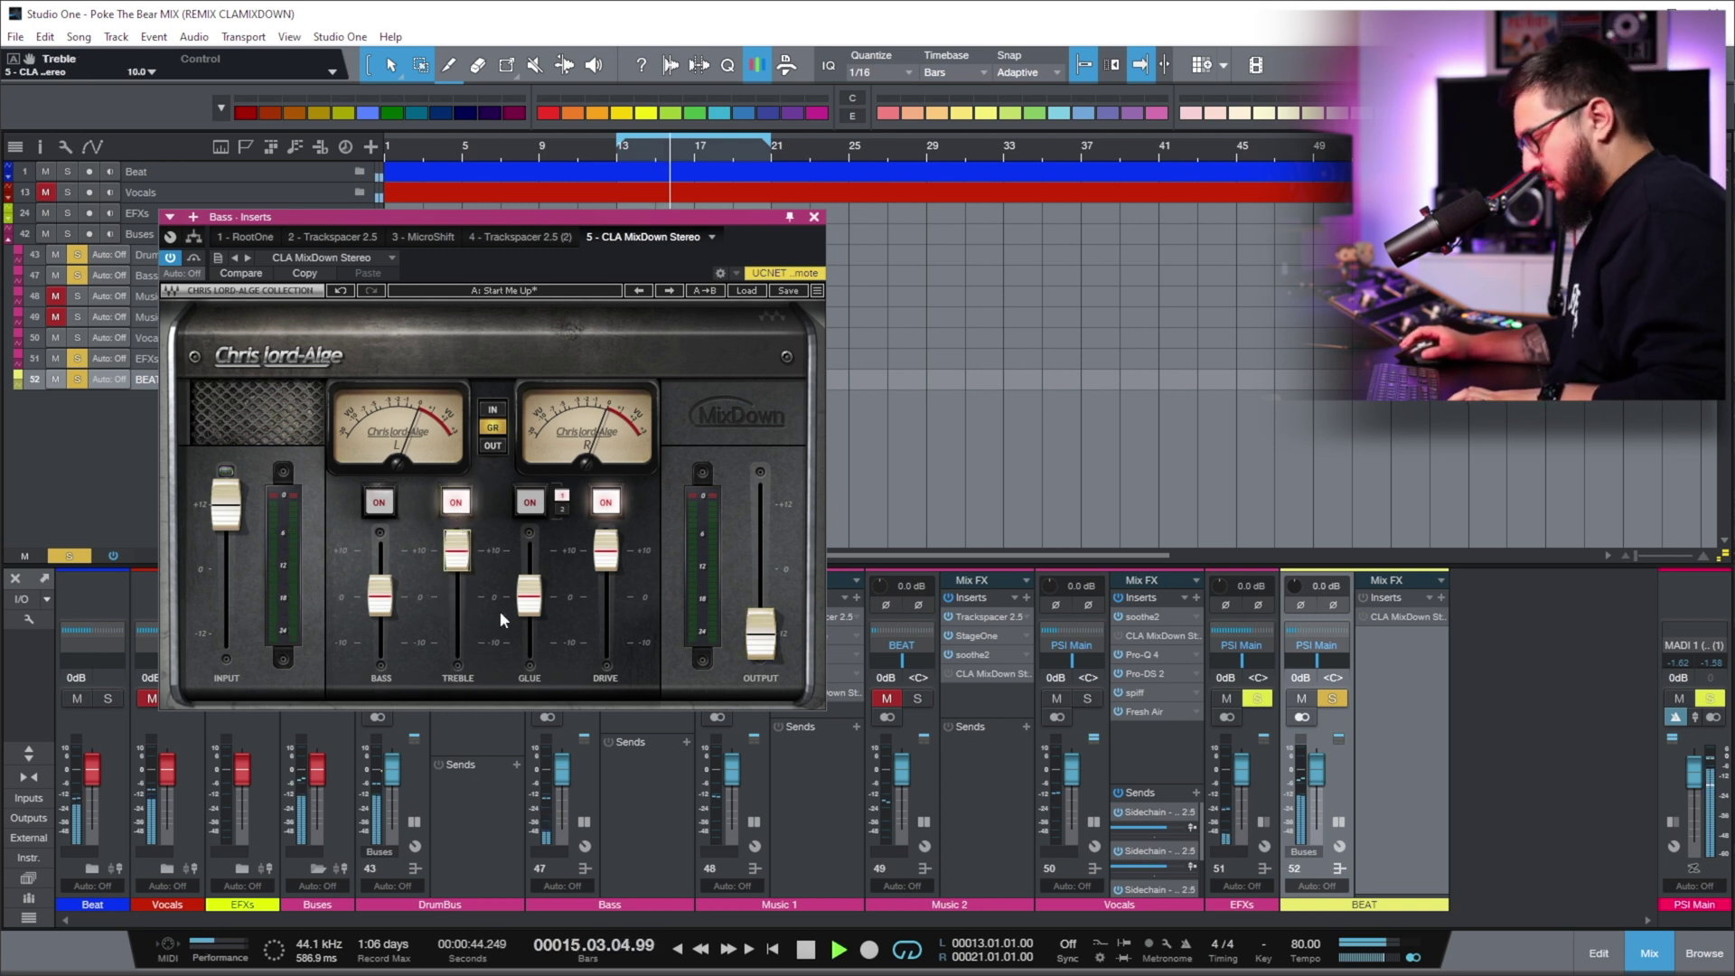
left_click_drag(458, 551, 458, 594)
key("Return")
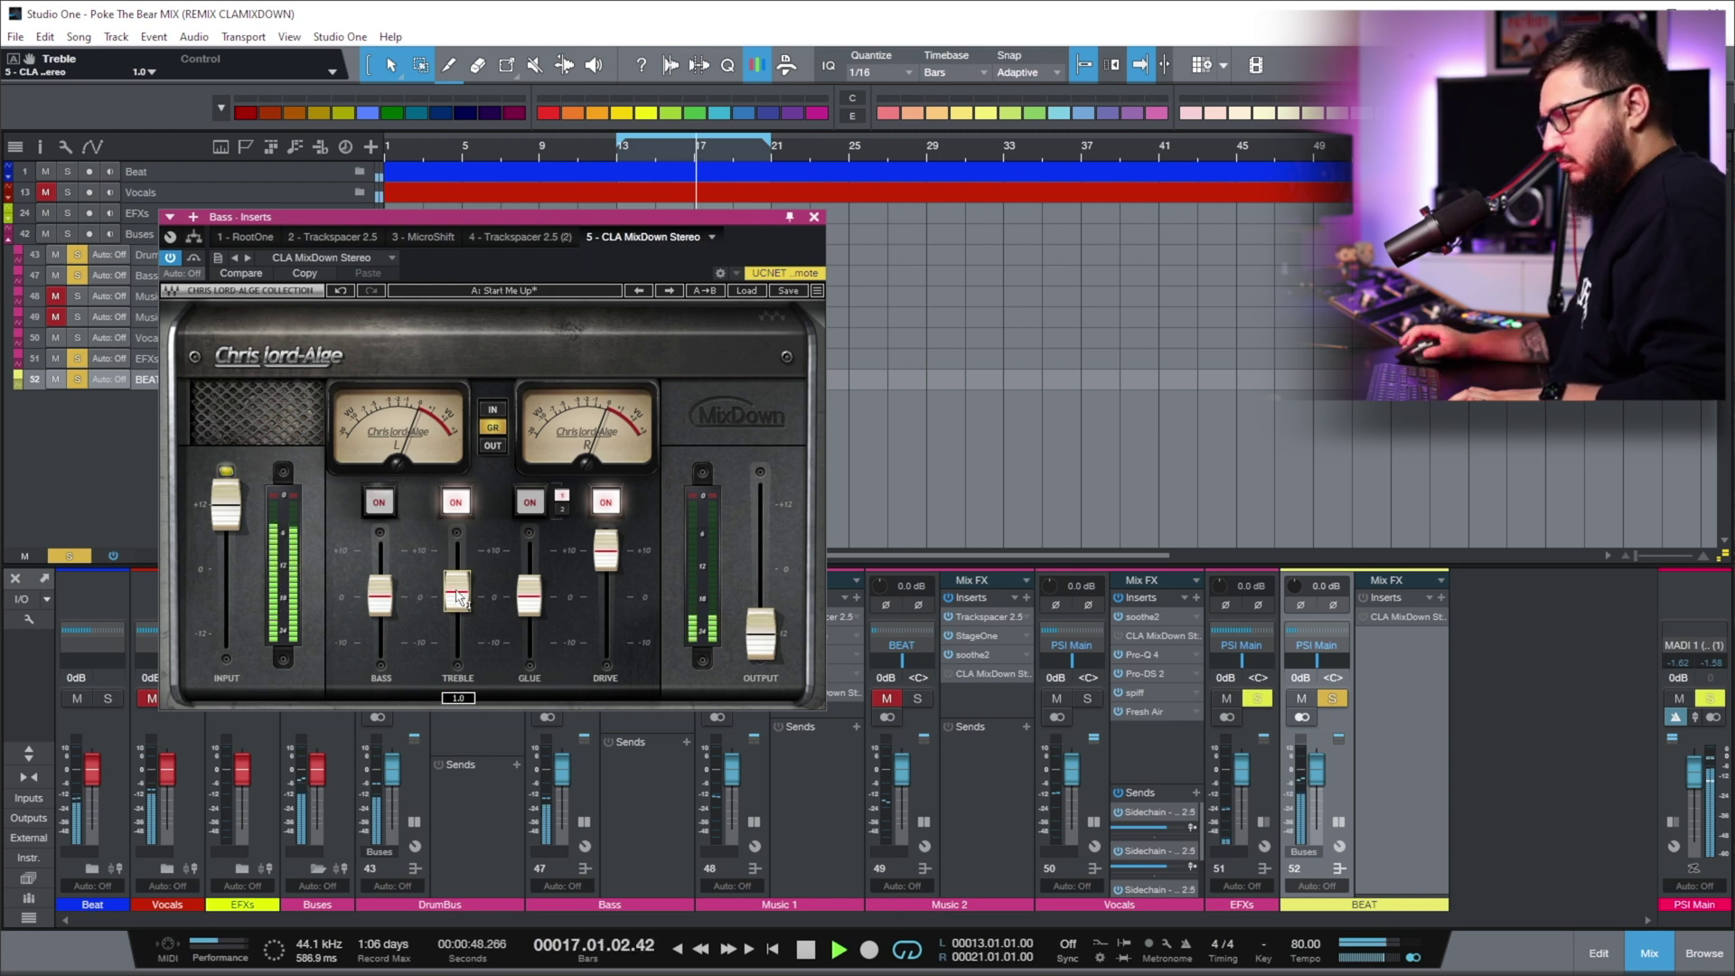
Audition the Bass band on the Bass bus plug-in at 10.0 and 0.5, and switch it off
left_click(380, 502)
left_click_drag(380, 595, 387, 562)
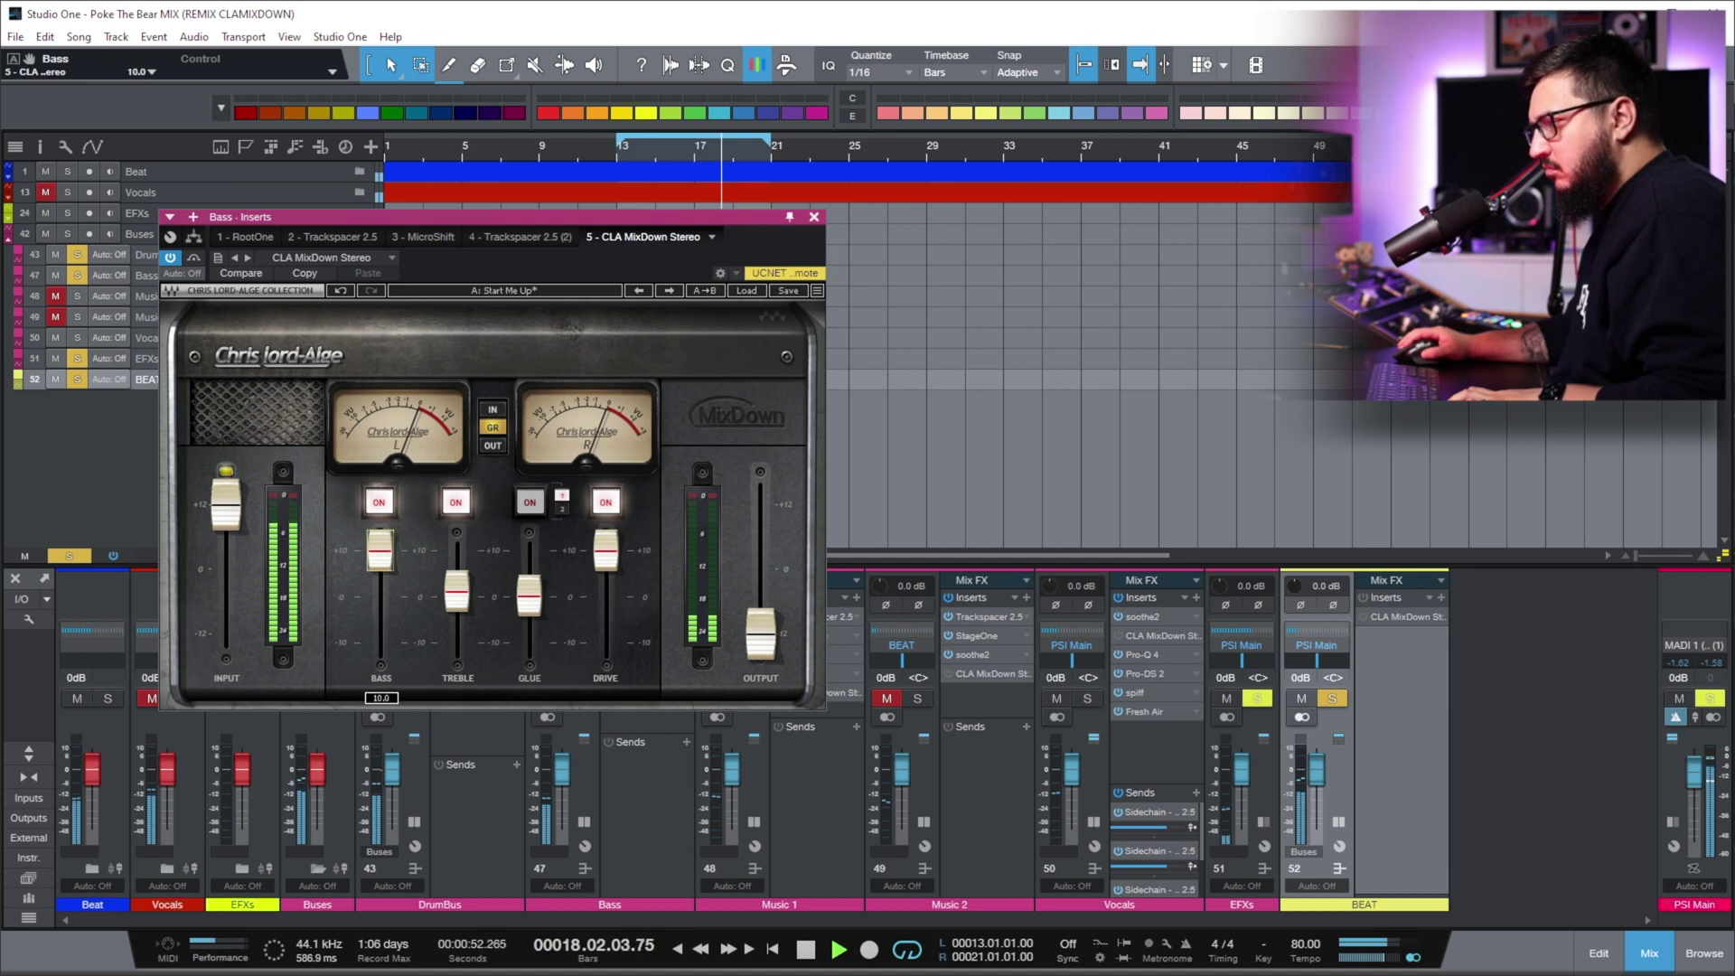
mouse_move(387, 561)
left_mouse_down()
mouse_move(387, 653)
mouse_move(379, 592)
left_mouse_up()
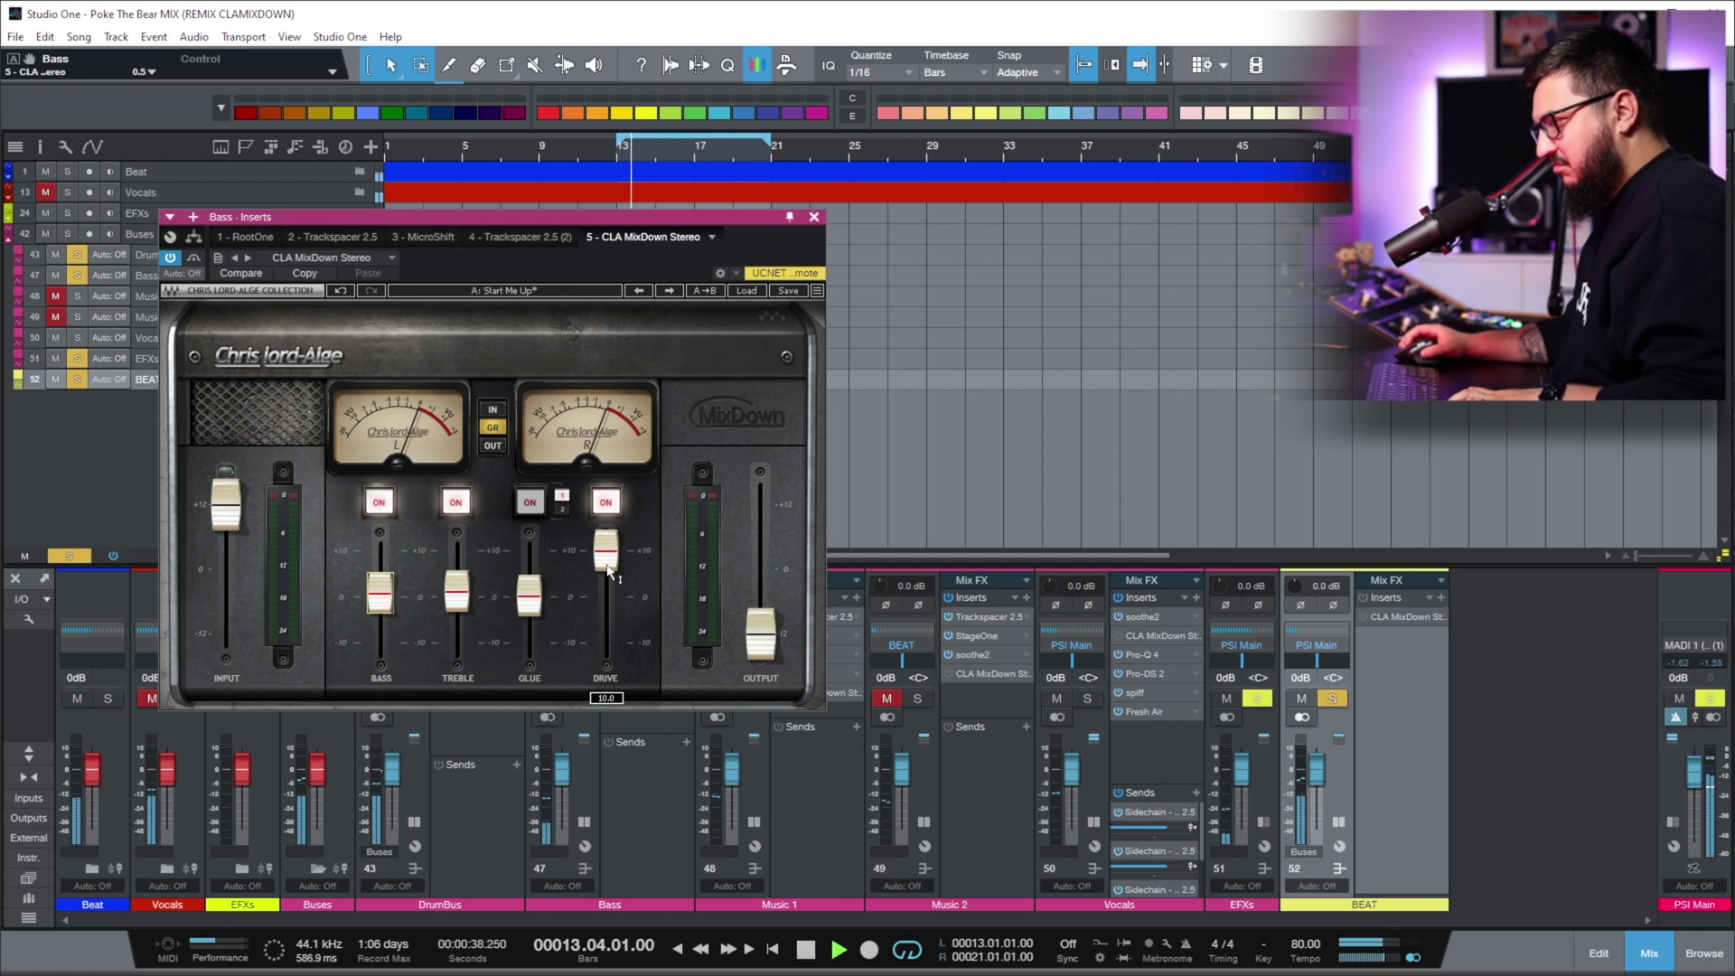
left_click(379, 503)
Lower the Bass bus plug-in's Drive to 1.4, reduce its input level and set its output to -5.0 dB
left_click_drag(606, 553, 614, 594)
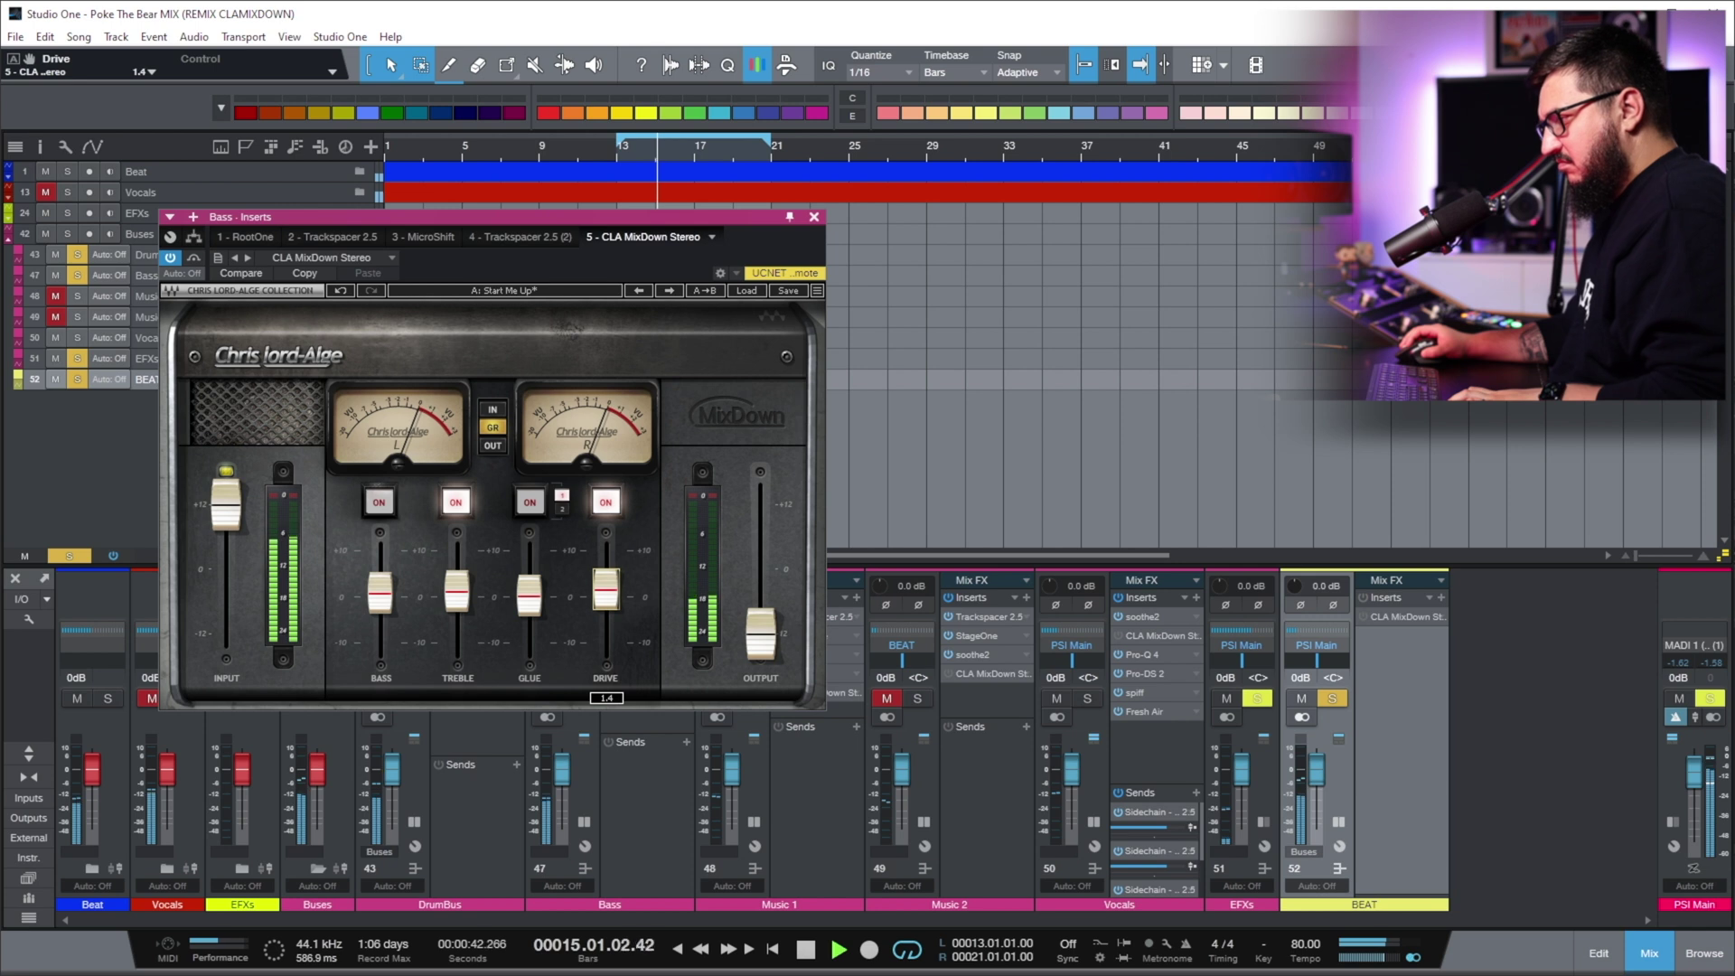
left_click(240, 522)
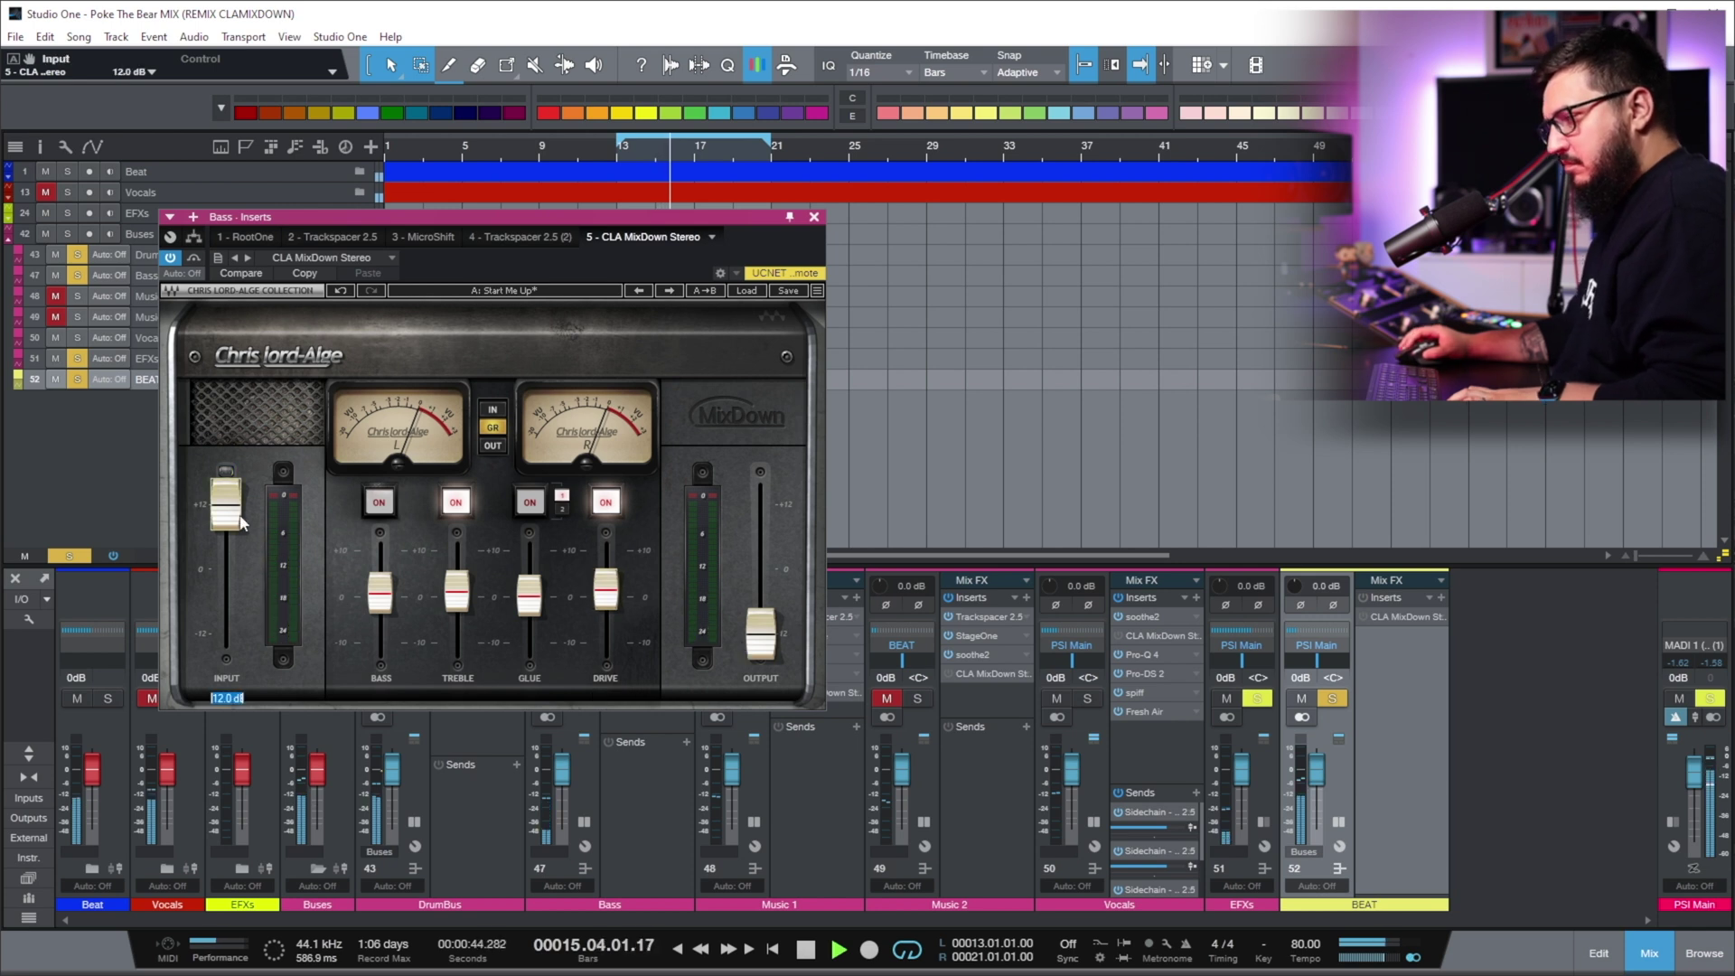
left_click_drag(241, 522, 240, 561)
left_click(759, 645)
left_click_drag(759, 645, 759, 609)
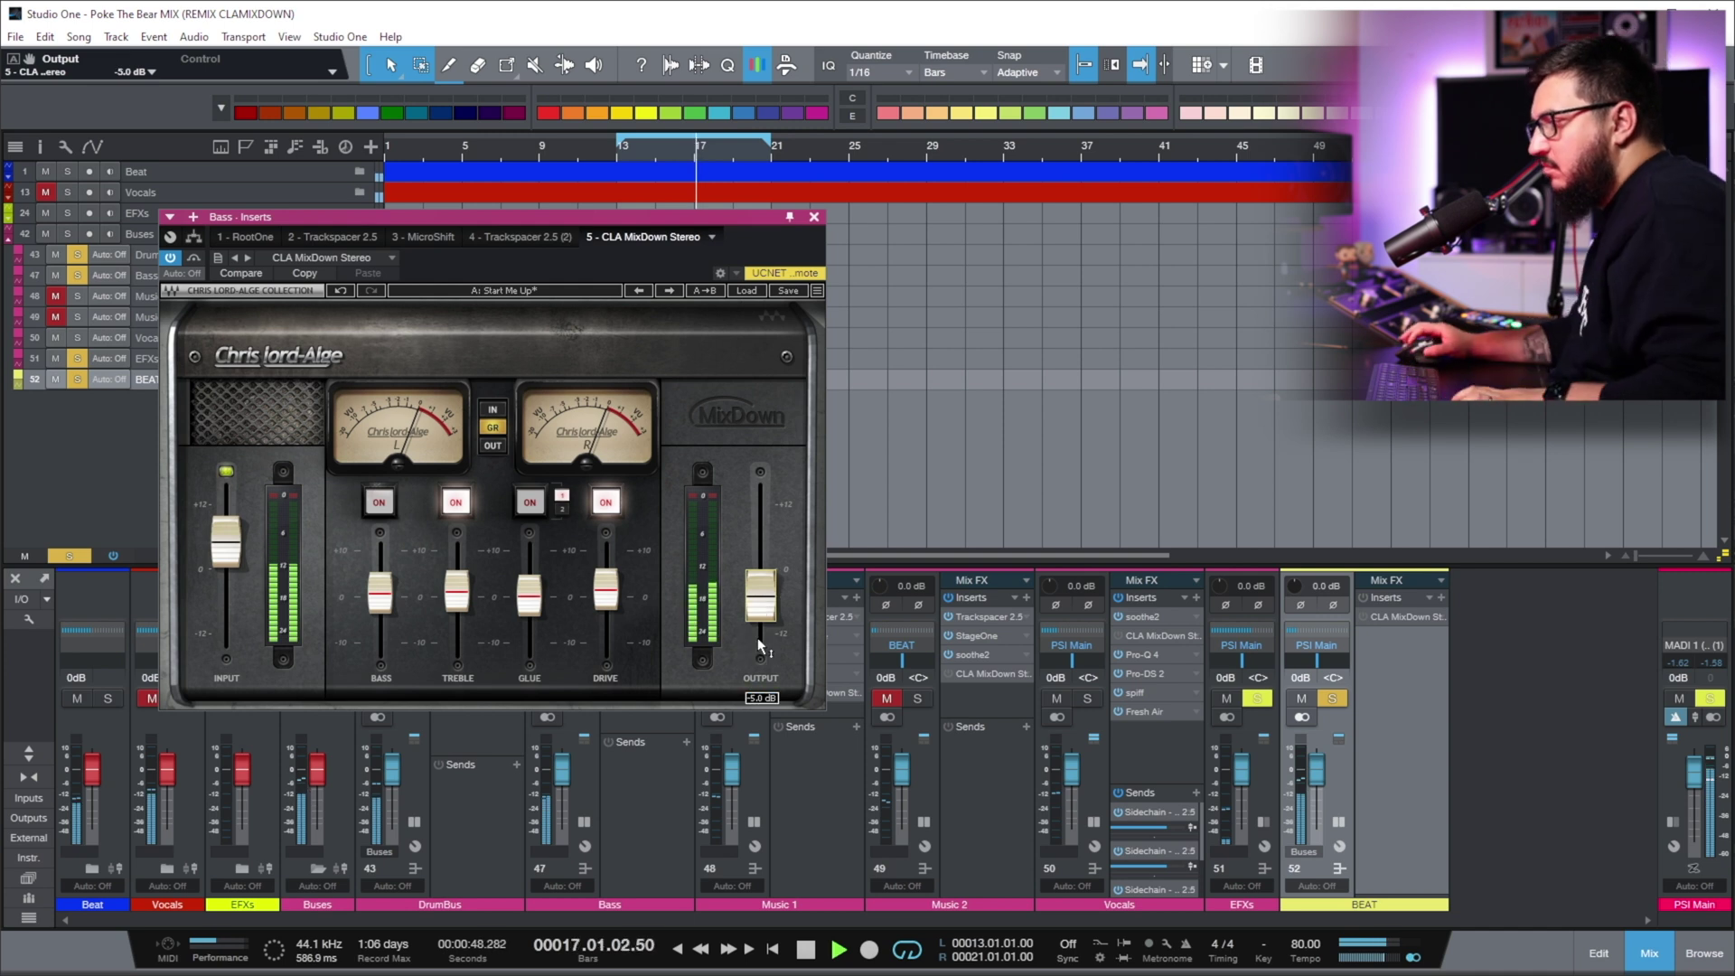
Mute DrumBus and compare the Bass bus CLA MixDown with its bypassed sound
left_click(193, 257)
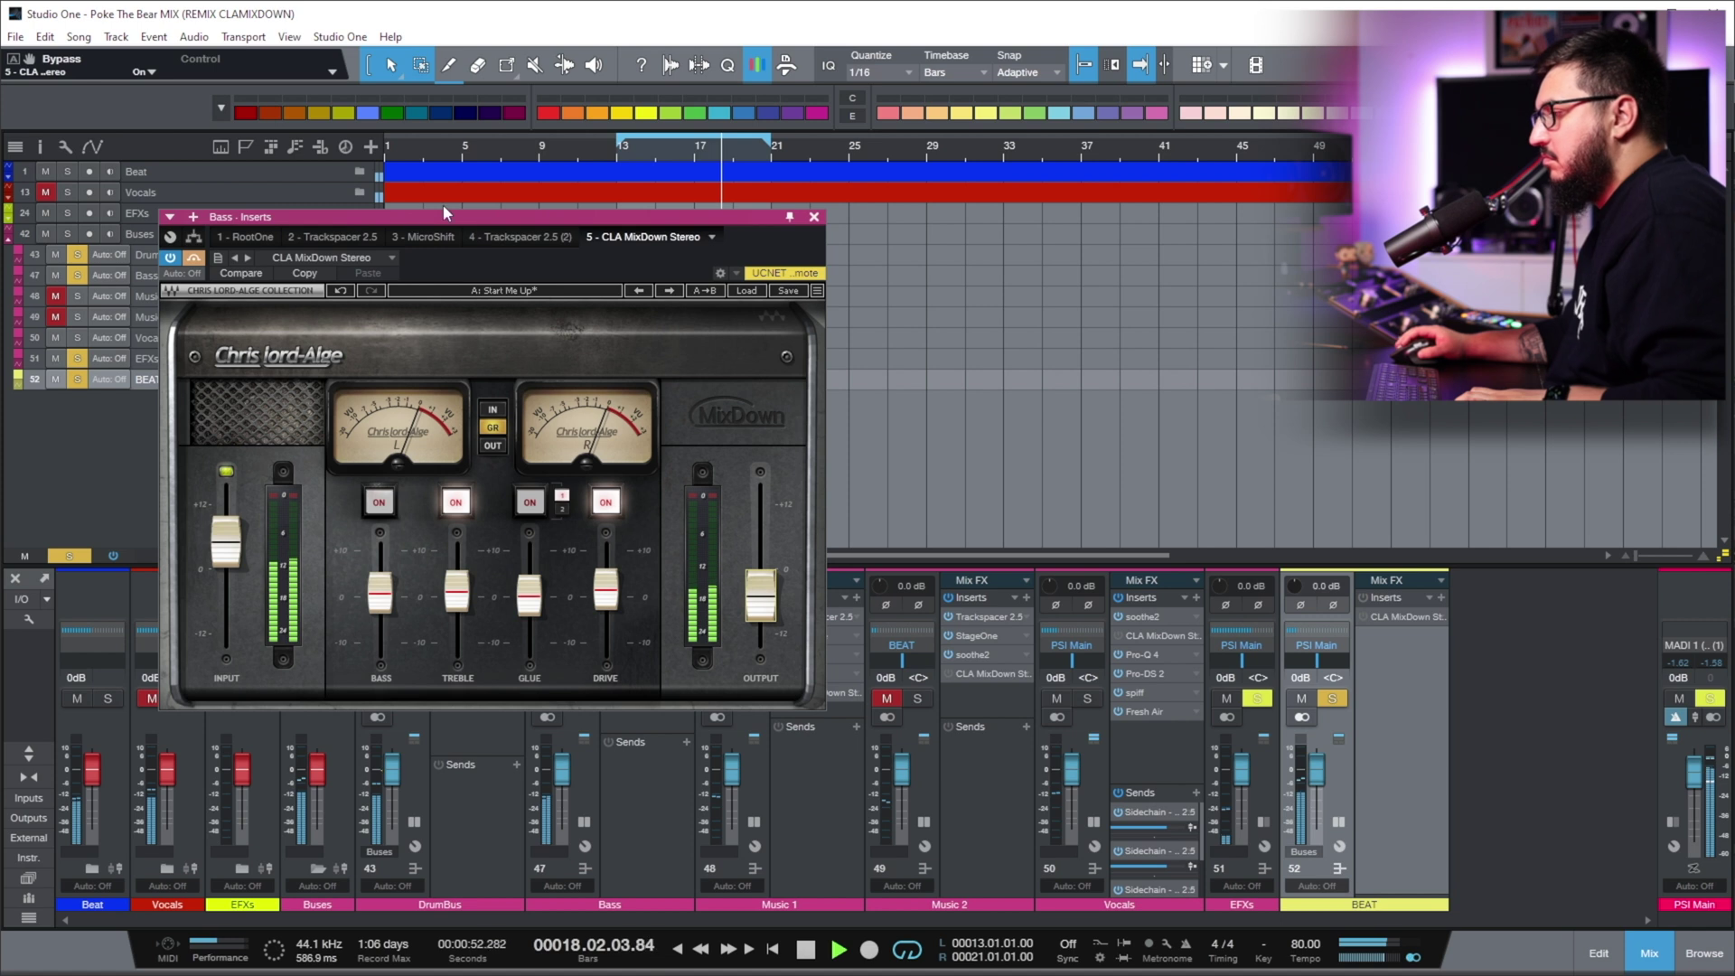
left_click_drag(473, 217, 420, 161)
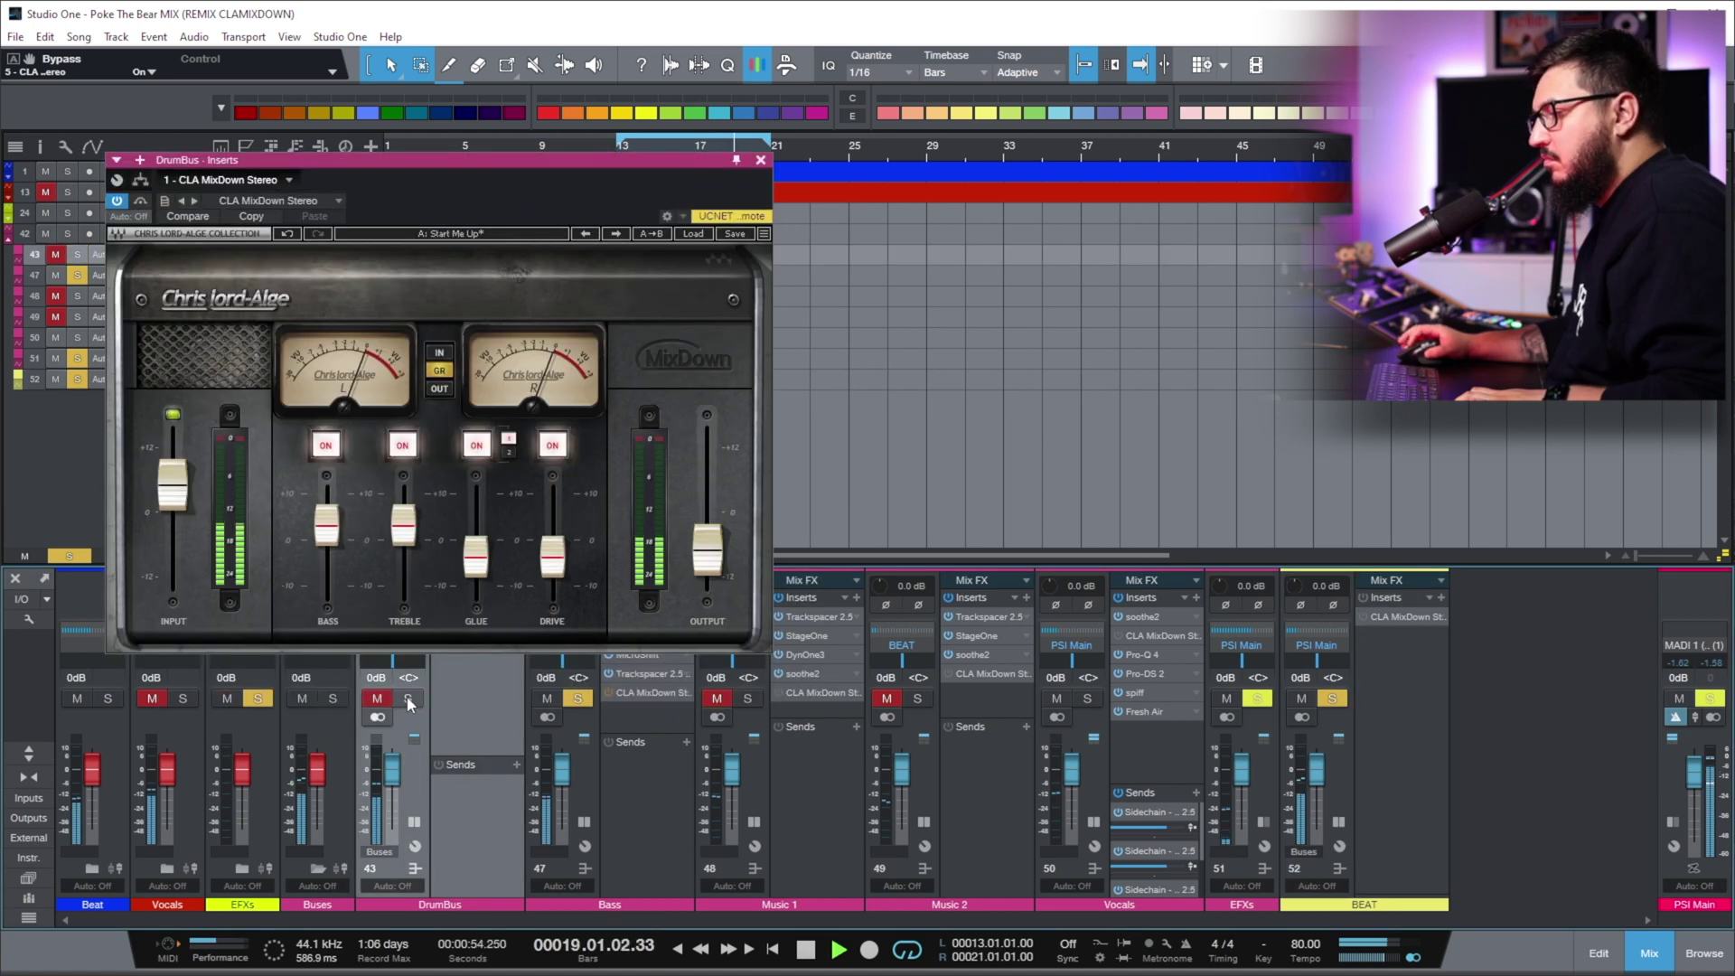
left_click(325, 445)
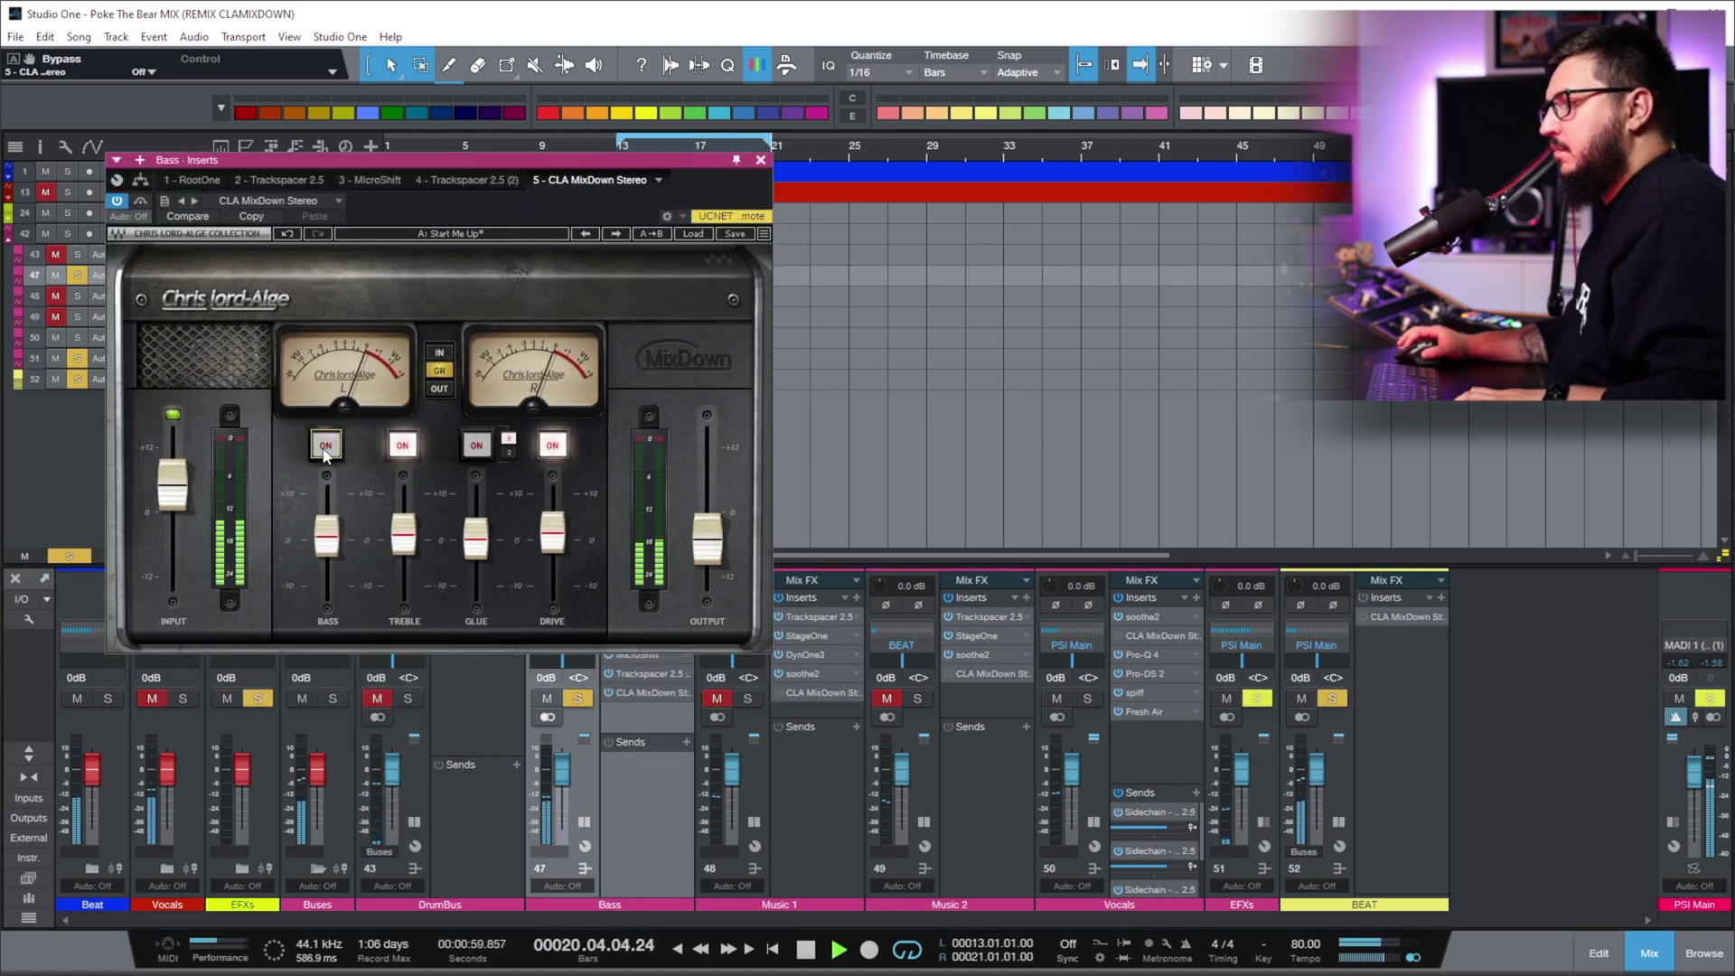
left_click(142, 202)
left_click(143, 204)
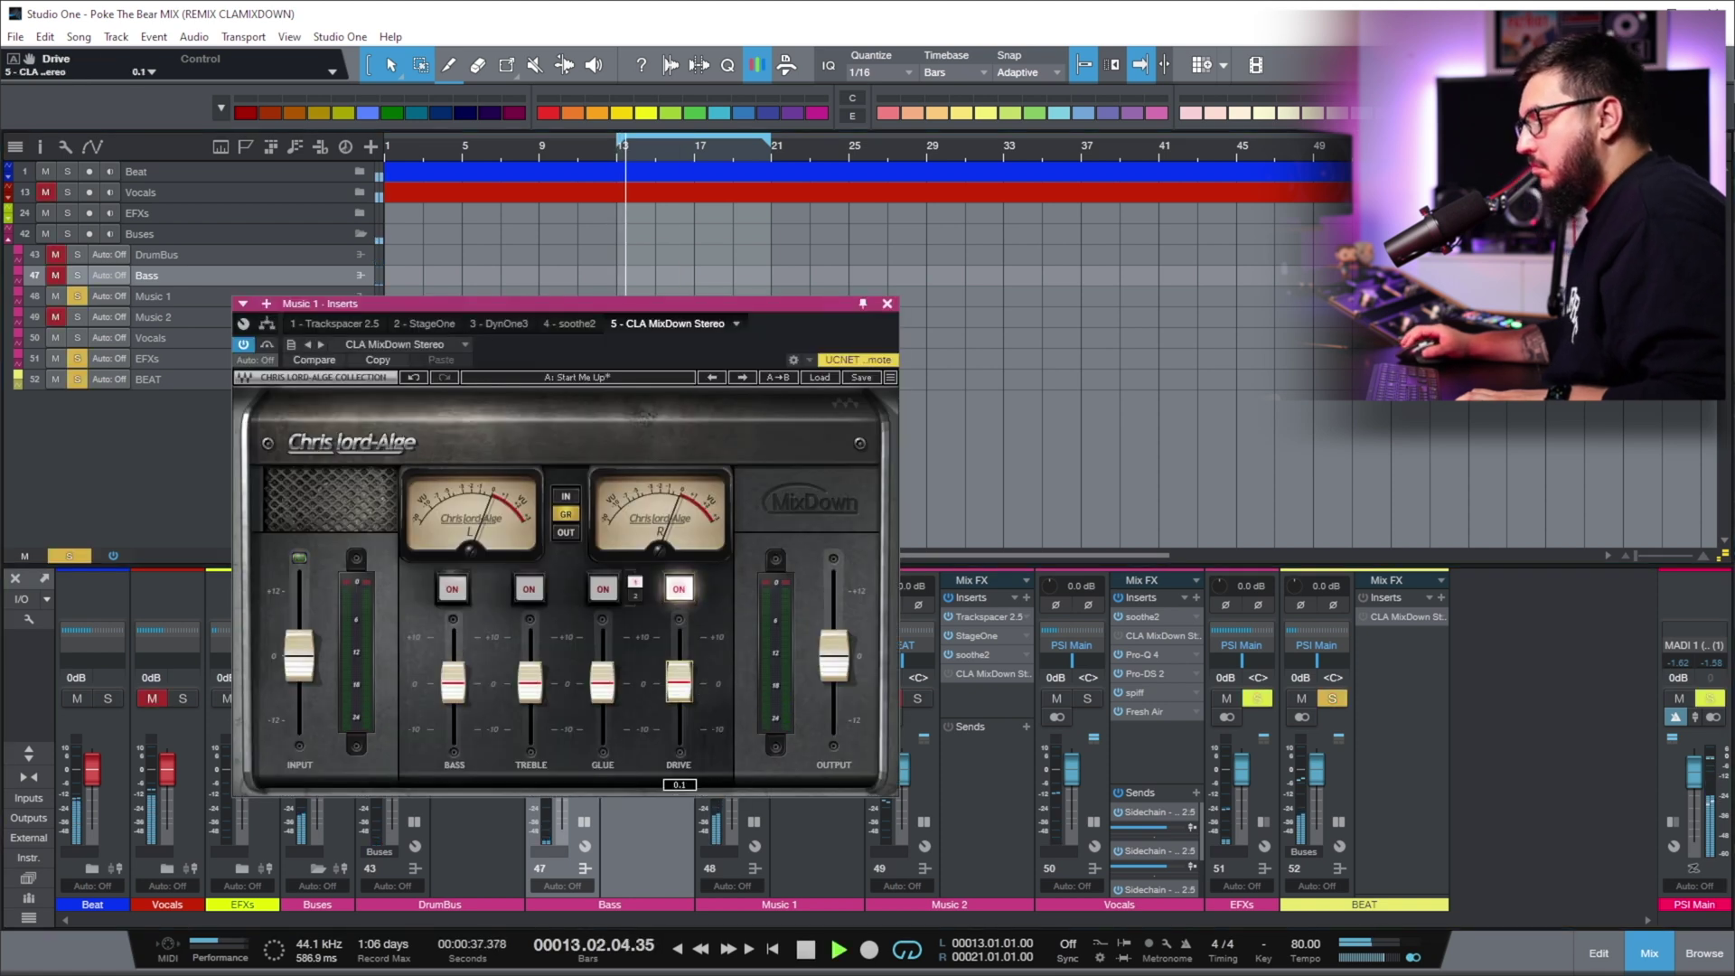
On the Music 1 bus's CLA MixDown, set Drive to 4.5 and Bass to -10.0, and enable Treble
mouse_move(678, 683)
left_mouse_down()
mouse_move(679, 637)
mouse_move(688, 705)
left_mouse_up()
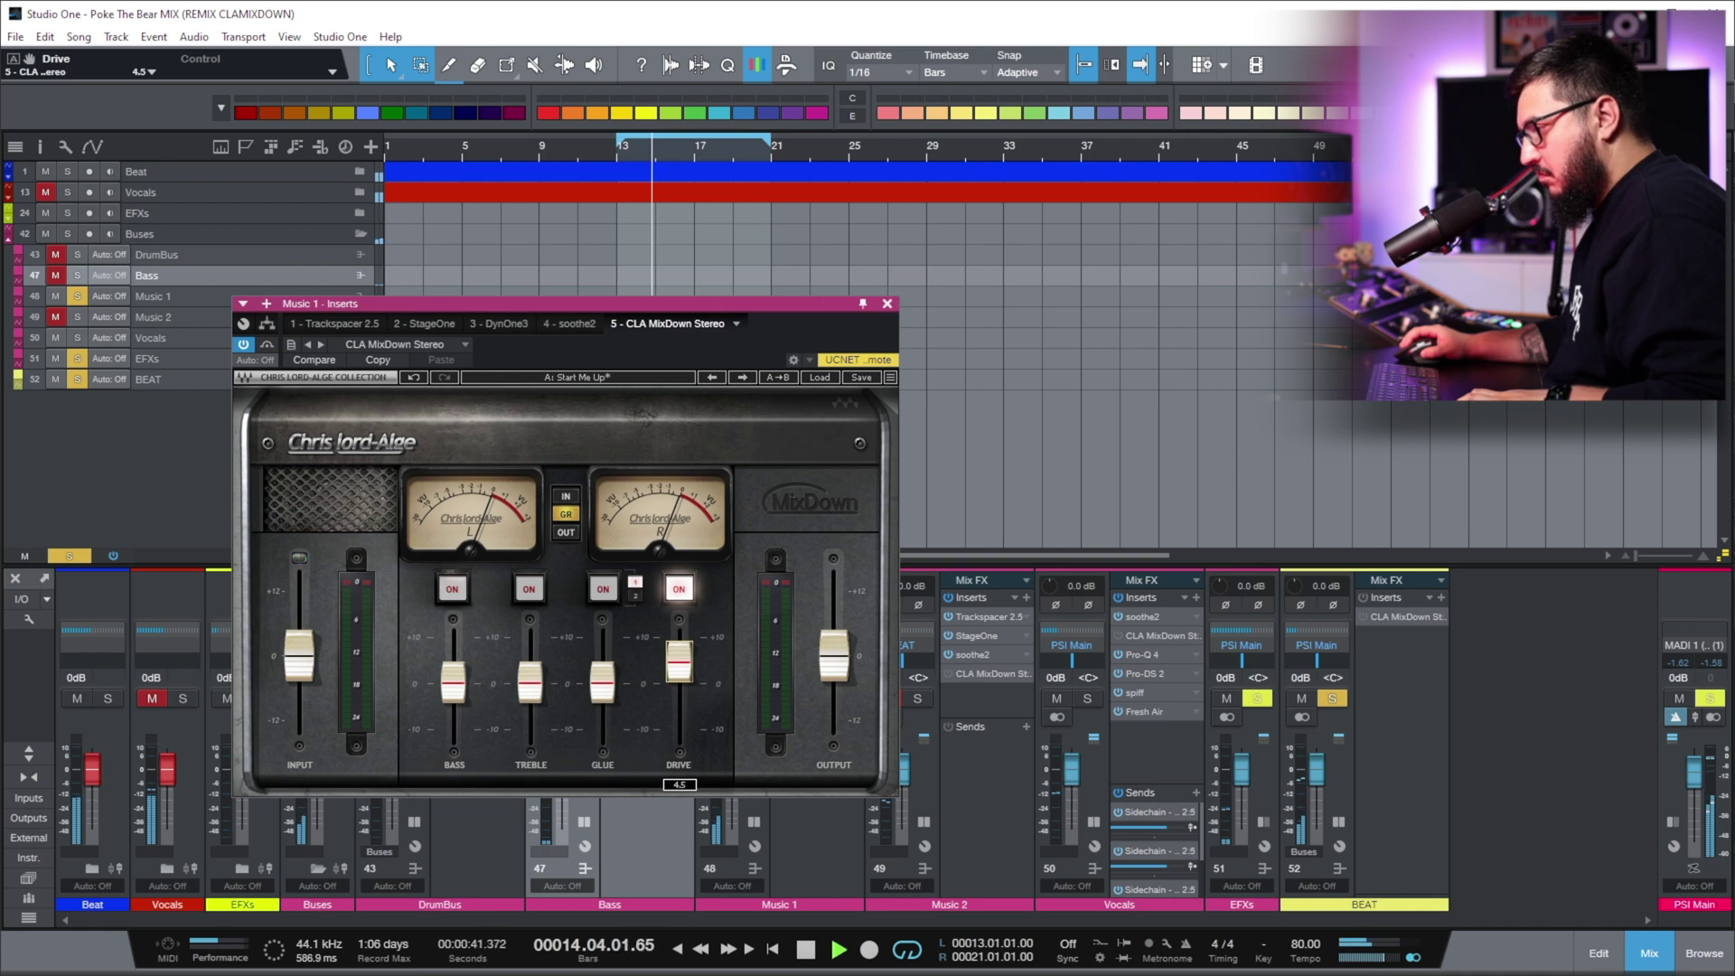
left_click_drag(452, 684, 453, 727)
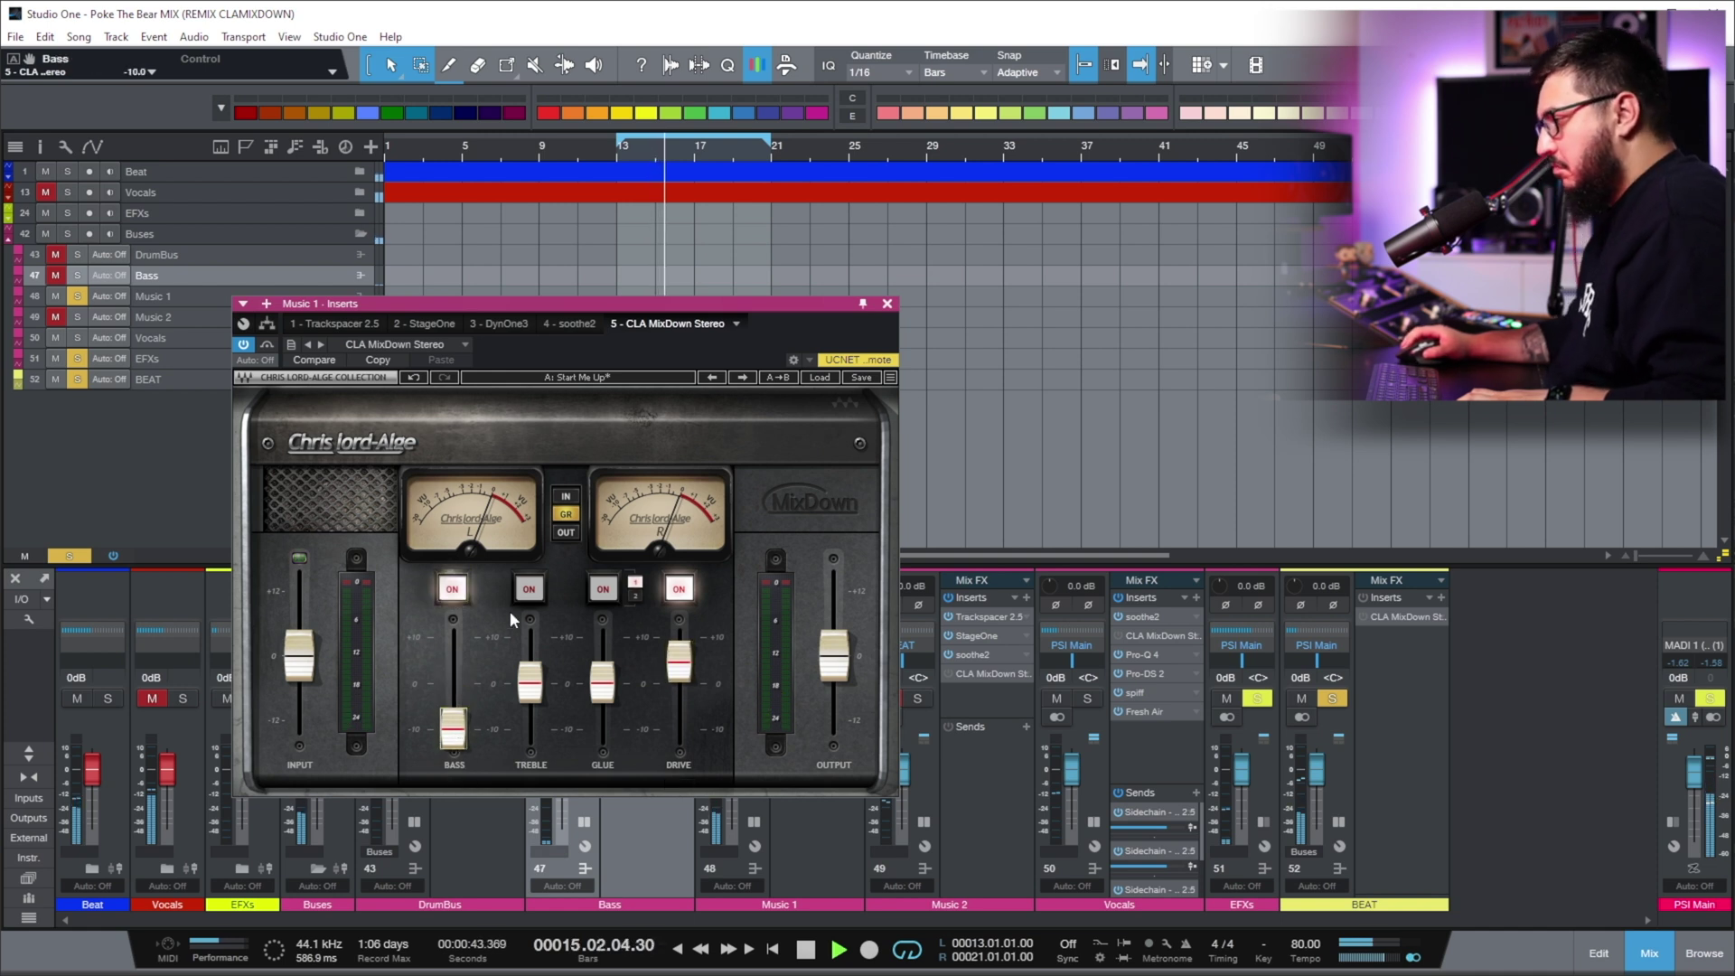
left_click(530, 680)
Enable Glue on the Music 1 plug-in with type 2 at 9.0, and set Treble to 2.0
left_click(605, 591)
left_click_drag(602, 683, 611, 659)
left_click(635, 595)
left_click(613, 658)
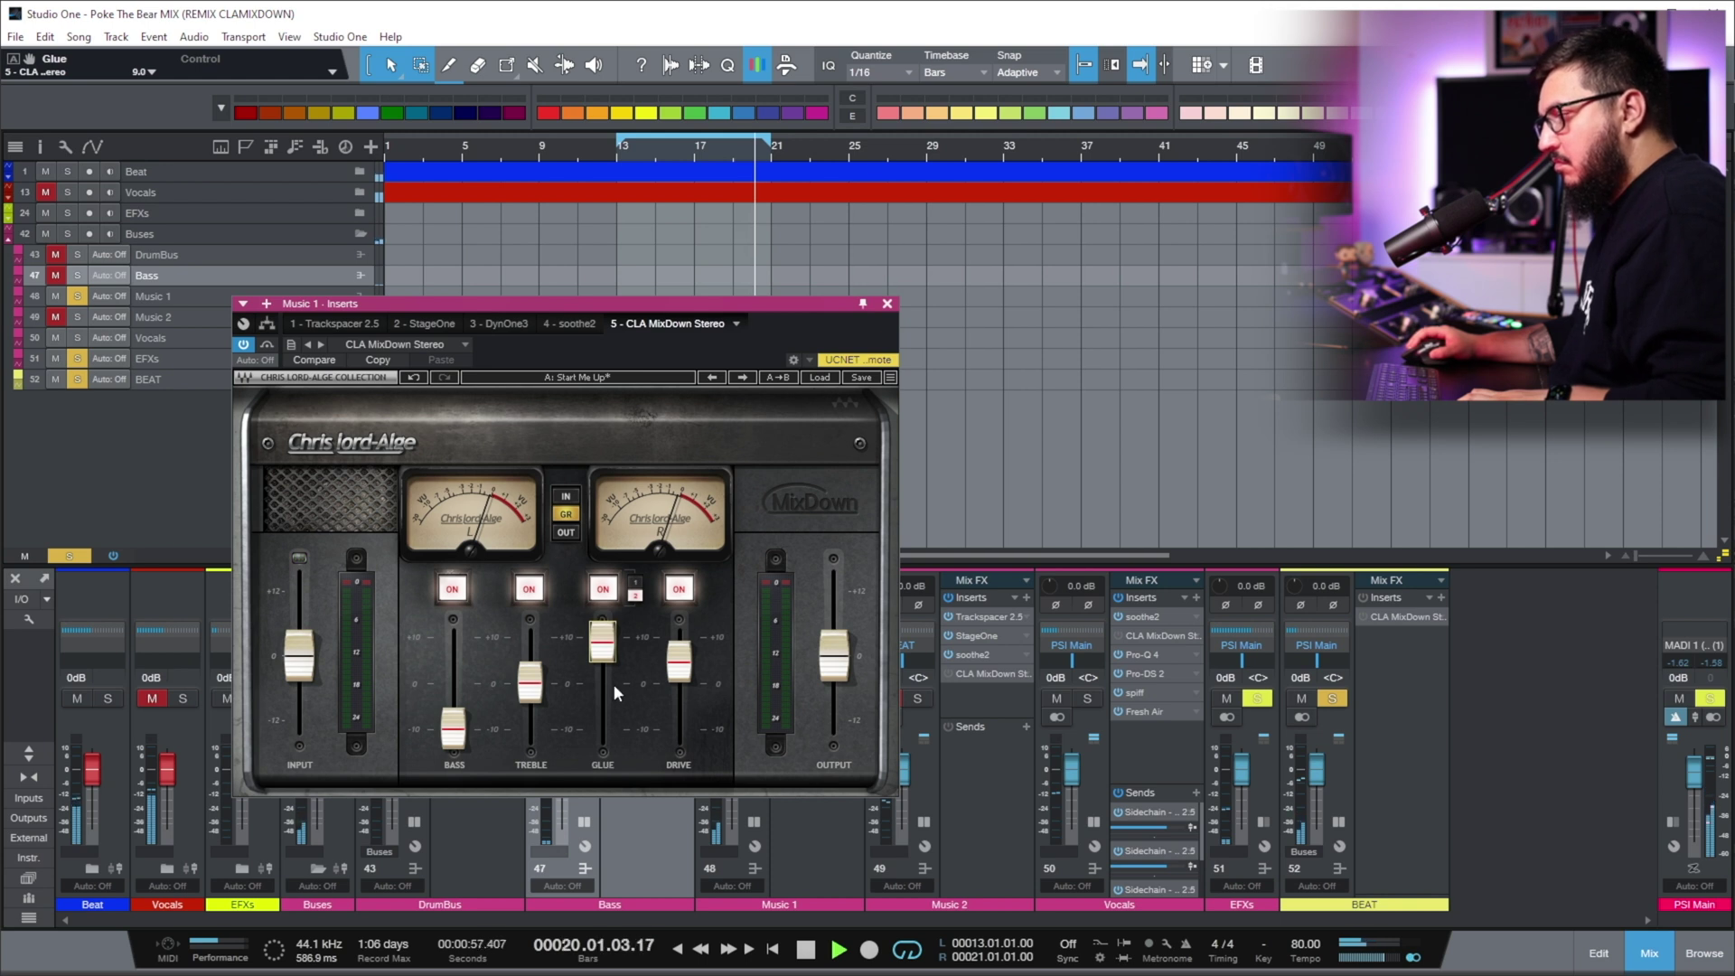
left_click_drag(529, 682, 530, 671)
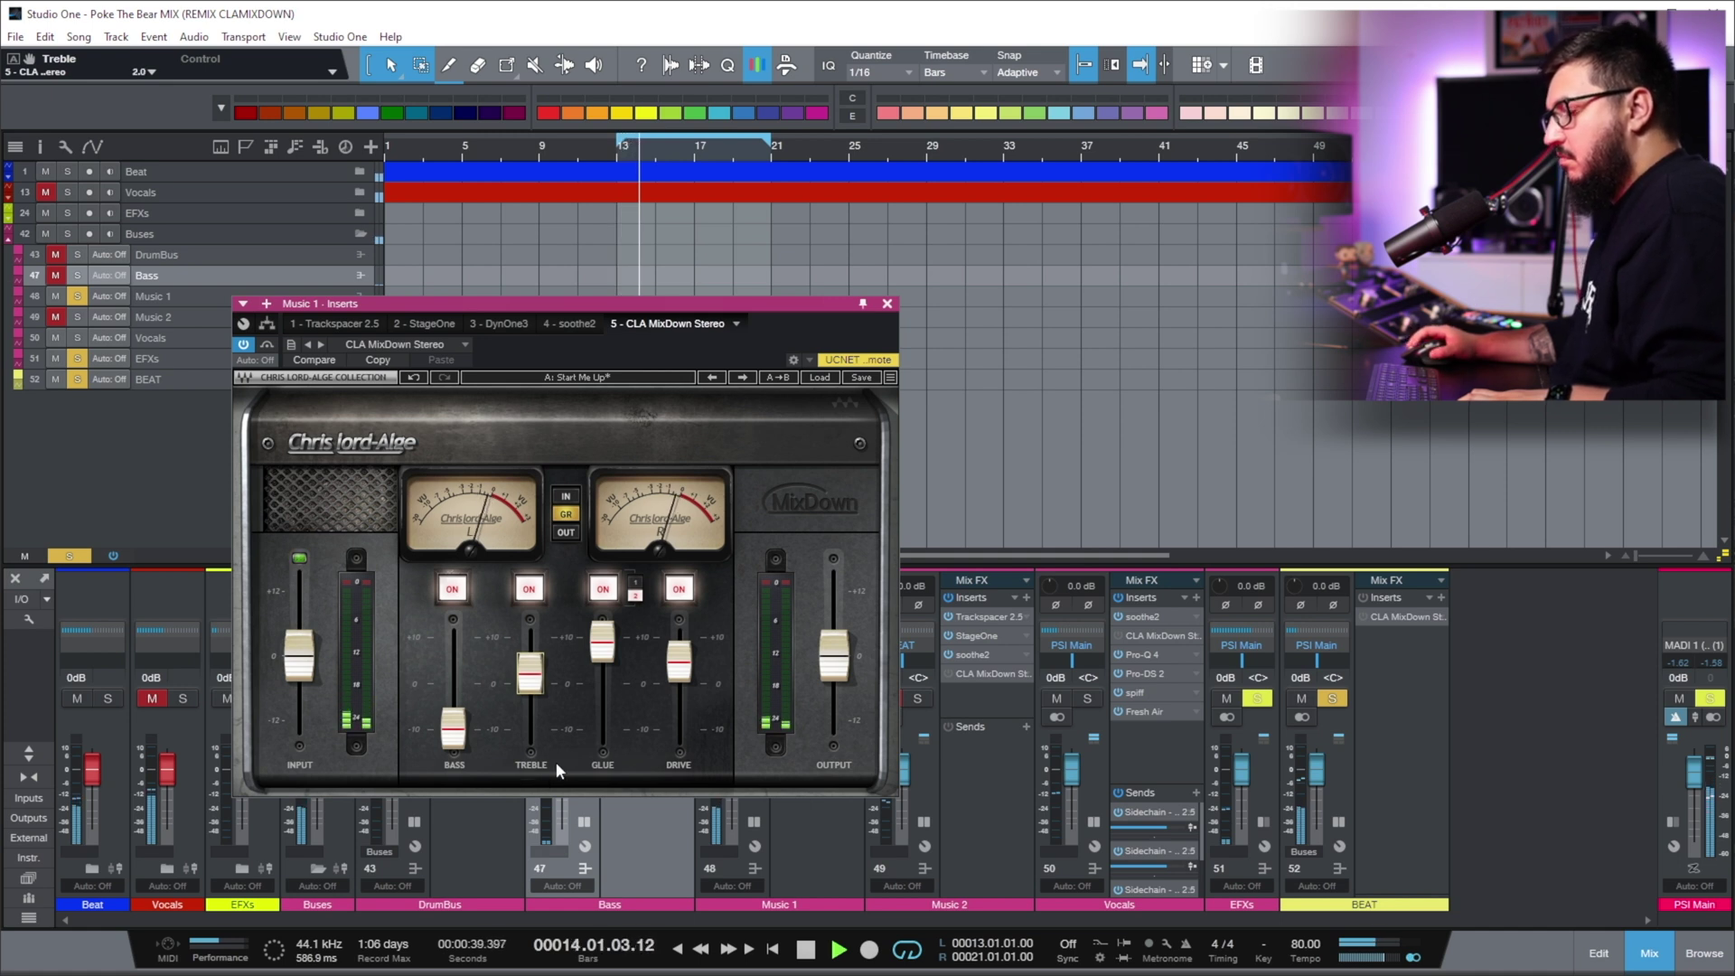
Set the Music 1 plug-in's output to -2.0 dB while comparing with bypass, and close the plug-in window
left_click(268, 345)
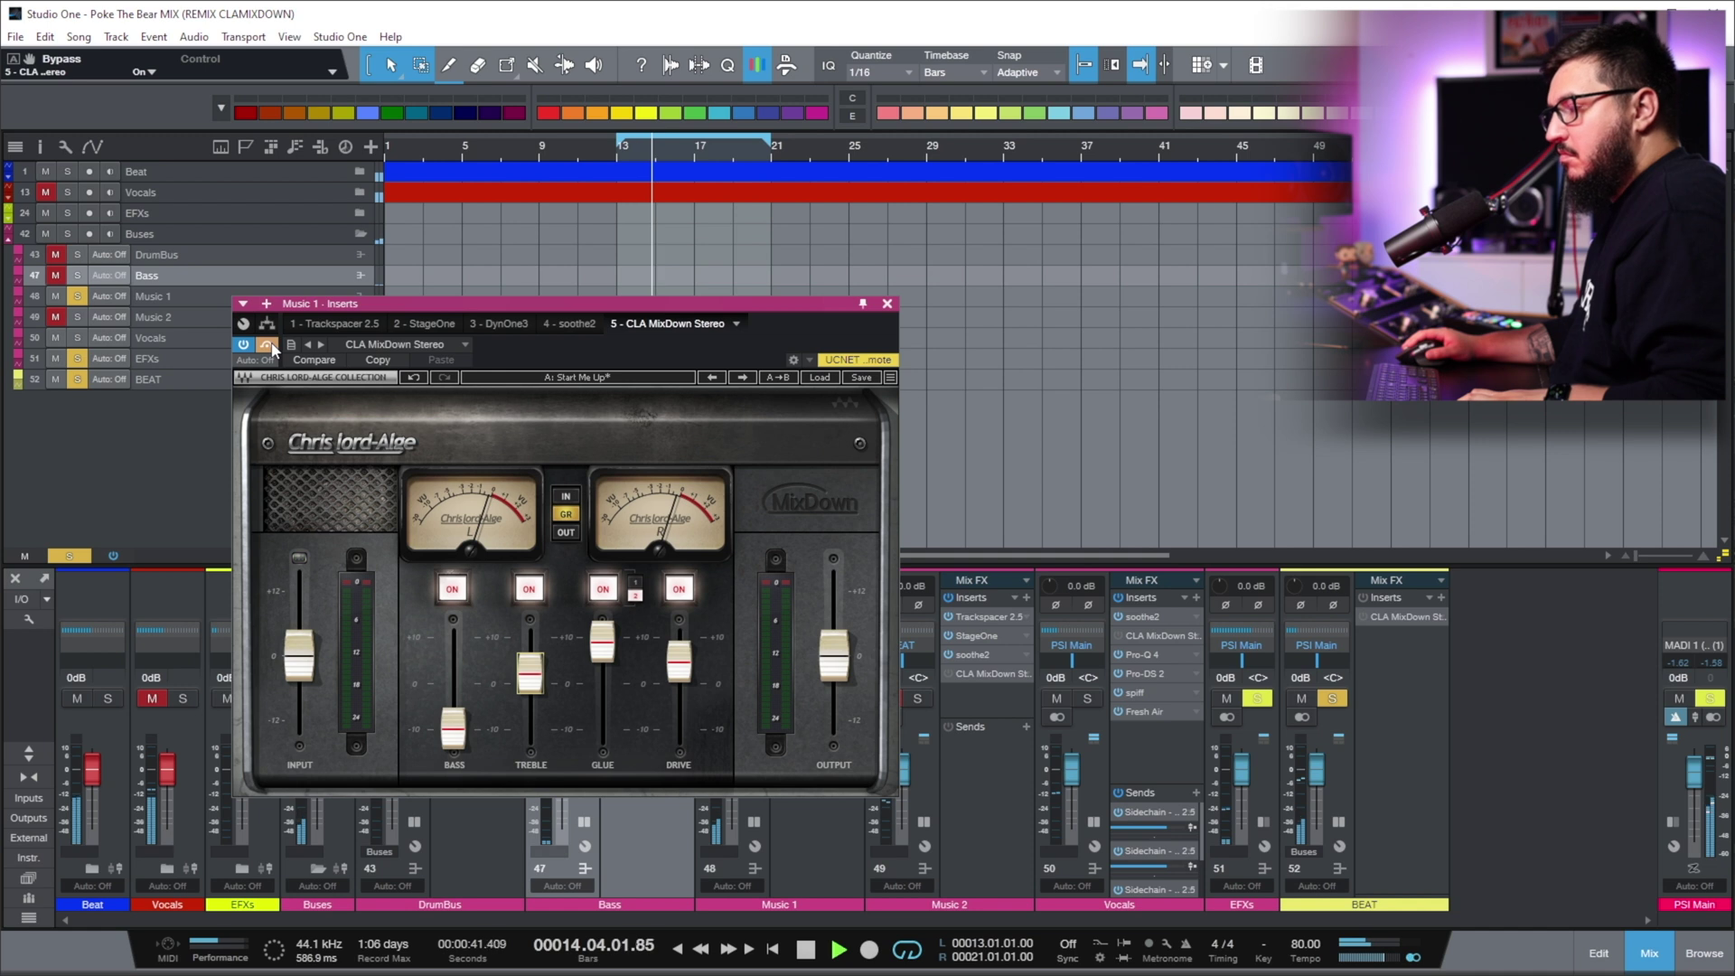
left_click(268, 345)
left_click(833, 662)
left_click_drag(833, 662, 834, 676)
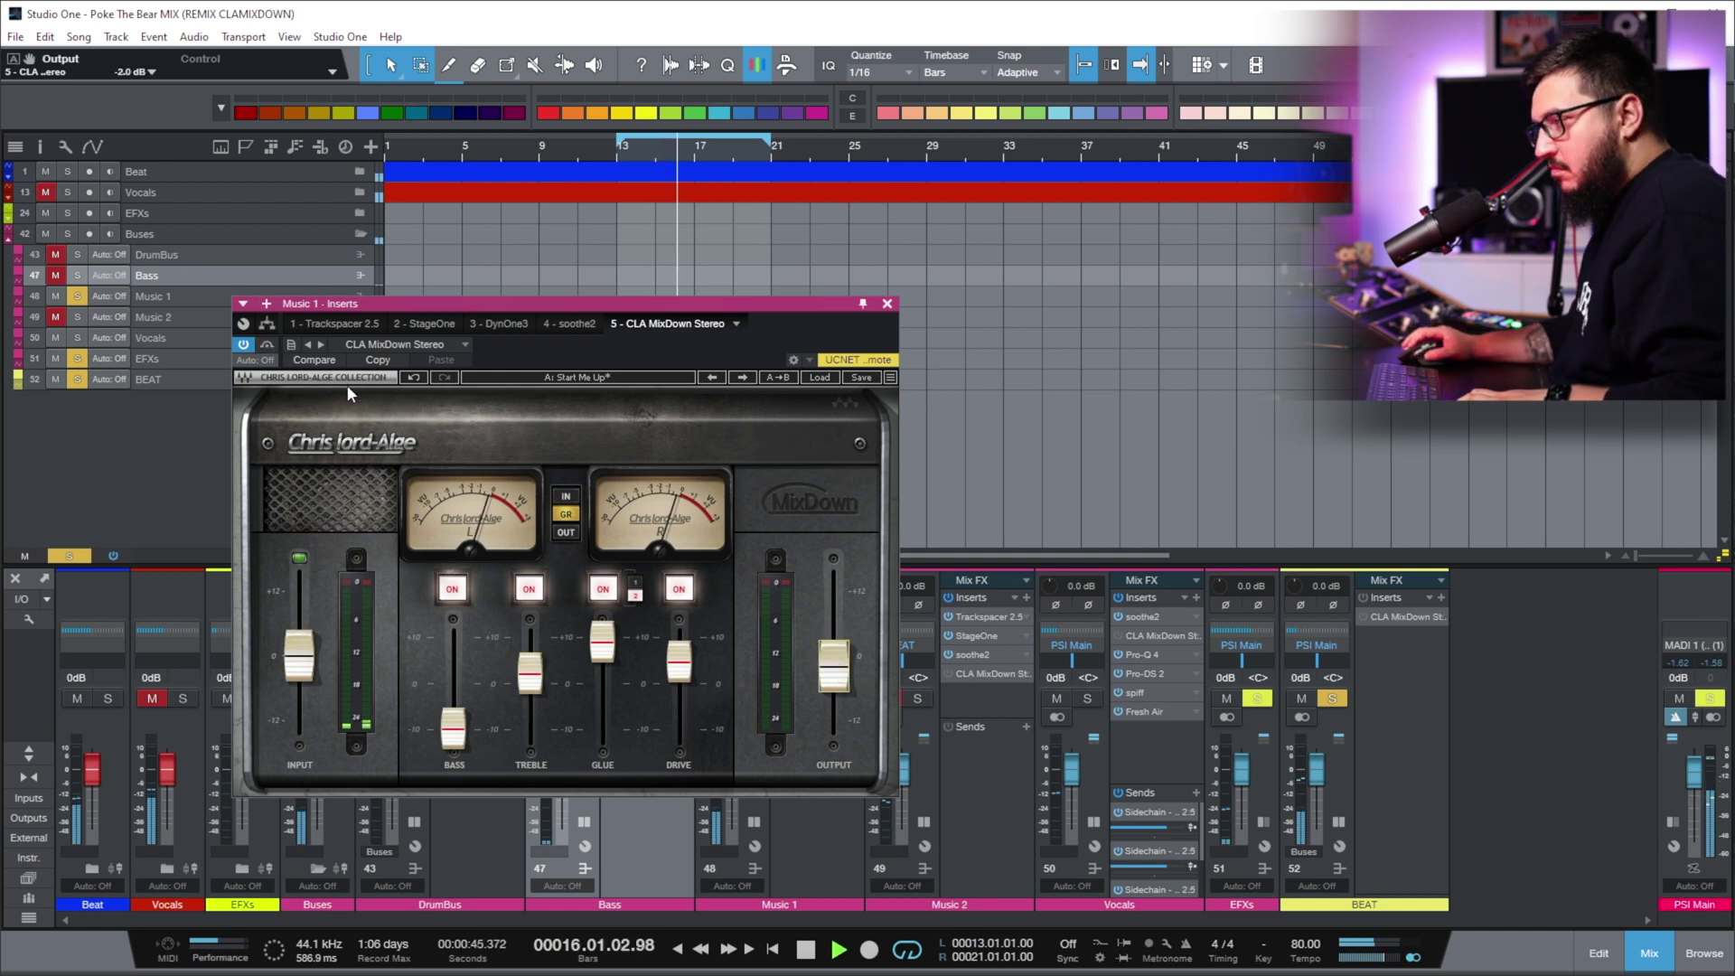
left_click(268, 345)
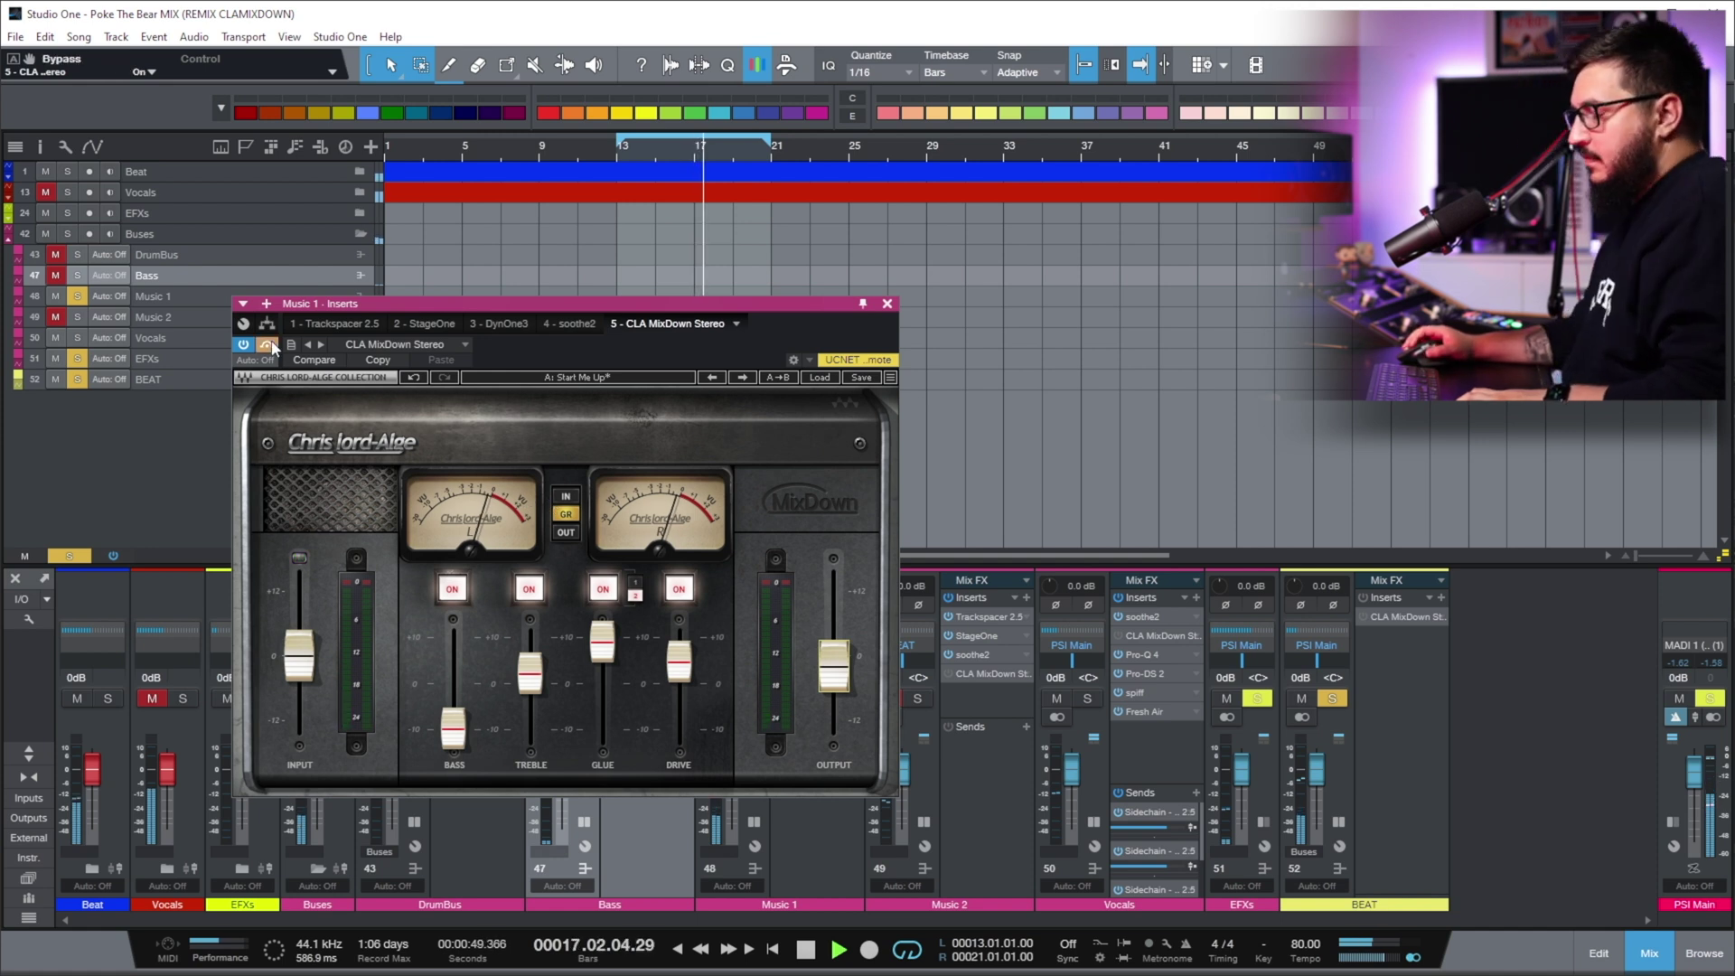
left_click(269, 345)
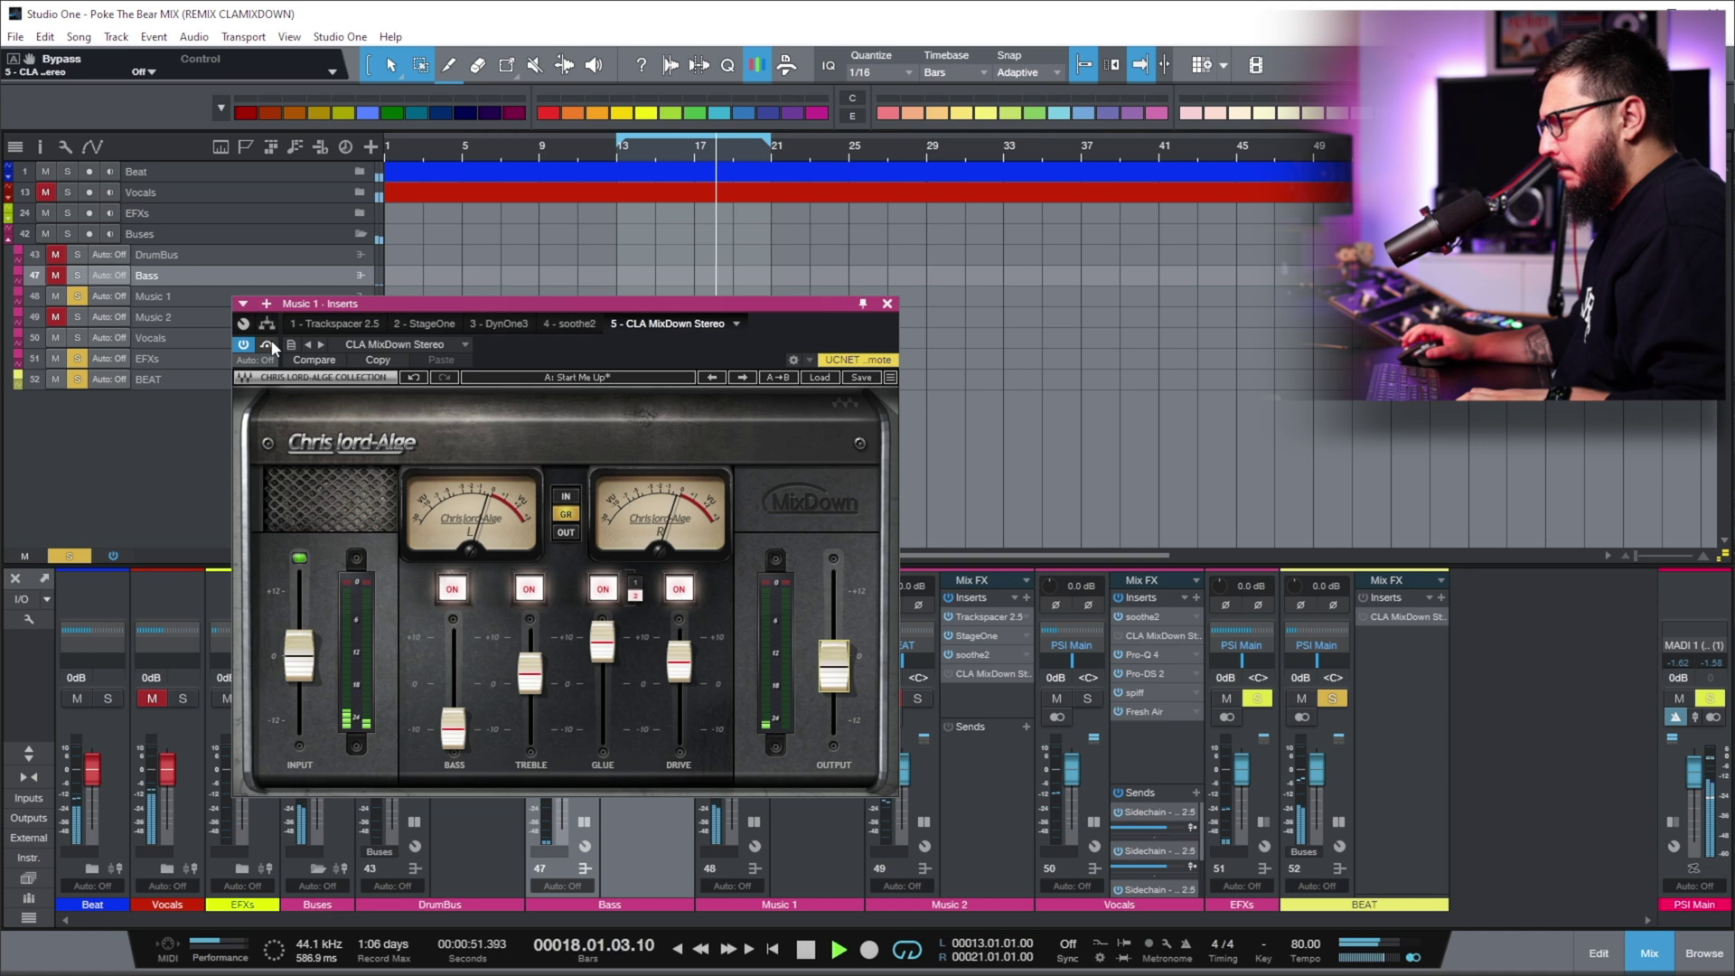
left_click(887, 304)
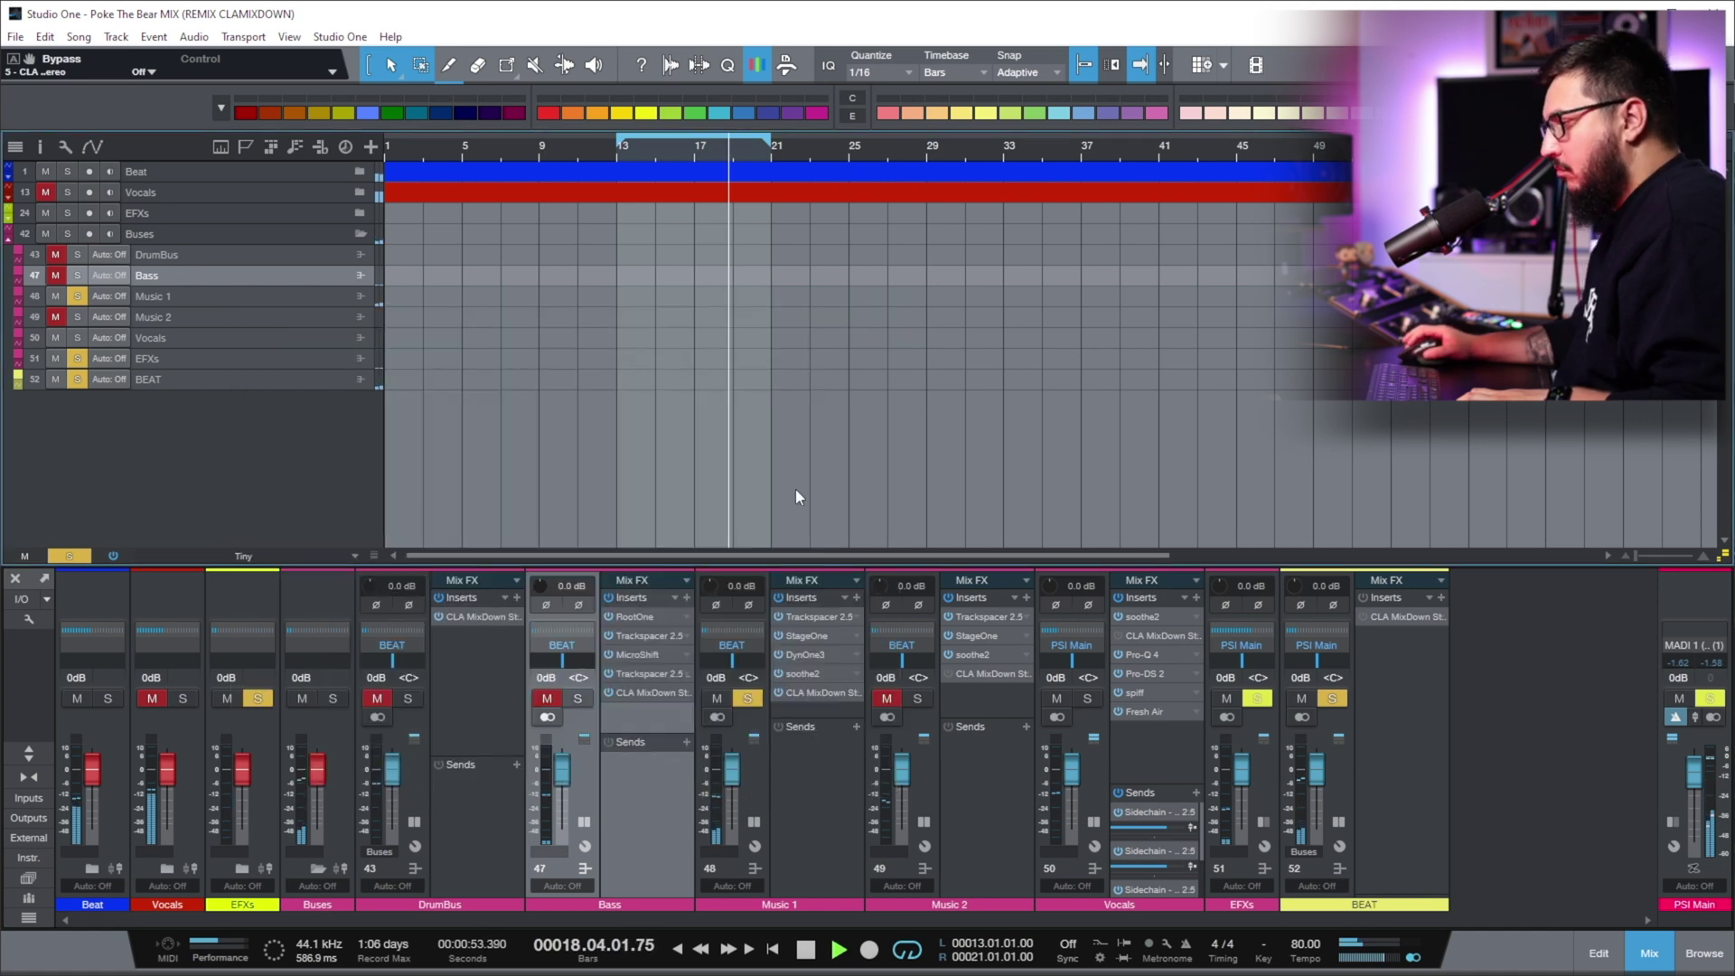
Unmute the Bass, DrumBus and Music 2 buses and restart playback to hear them together
left_click(546, 699)
key("space")
key("space")
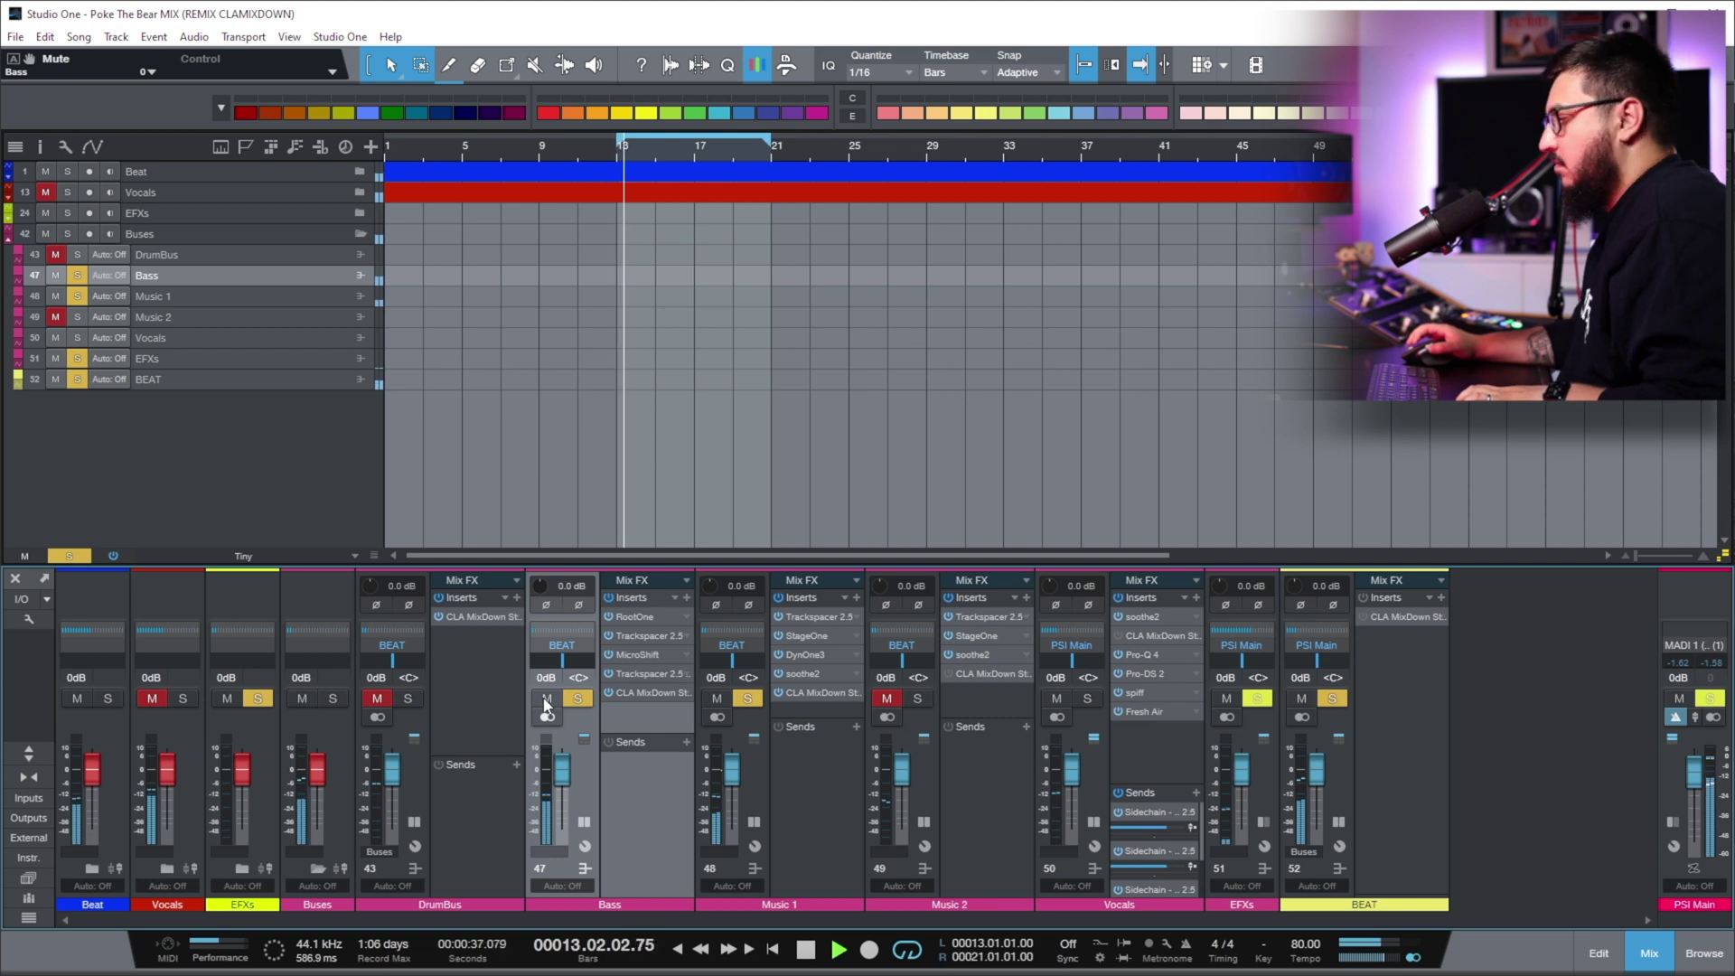
left_click(376, 699)
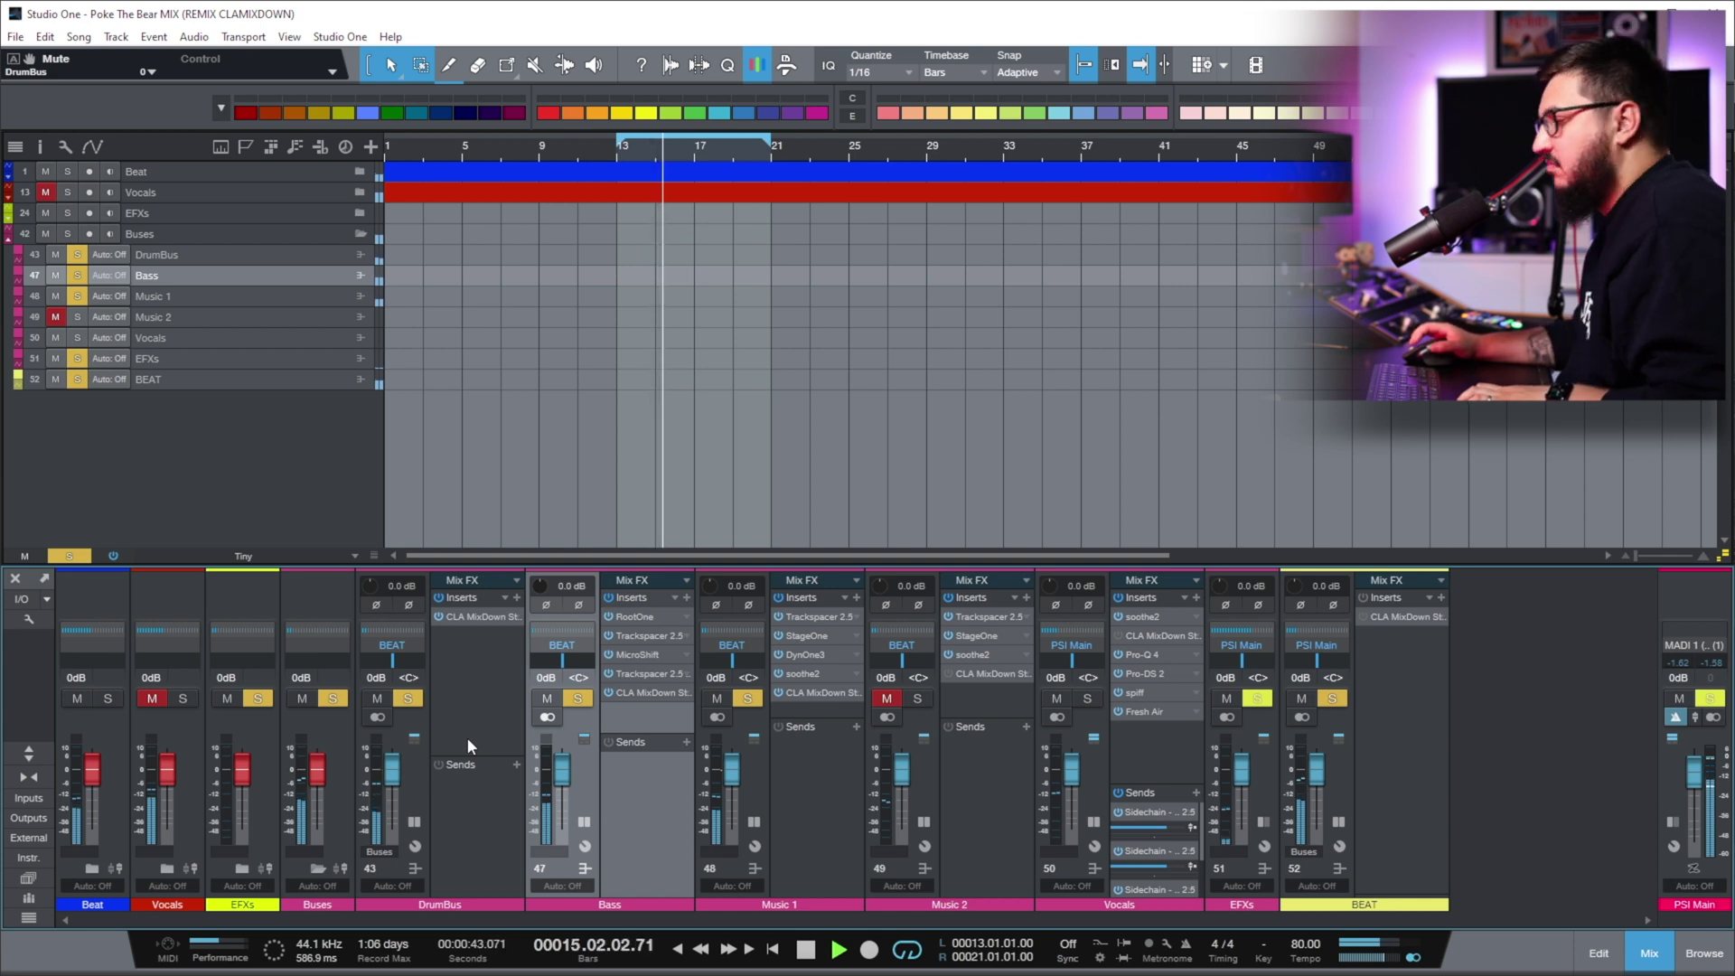
left_click(886, 698)
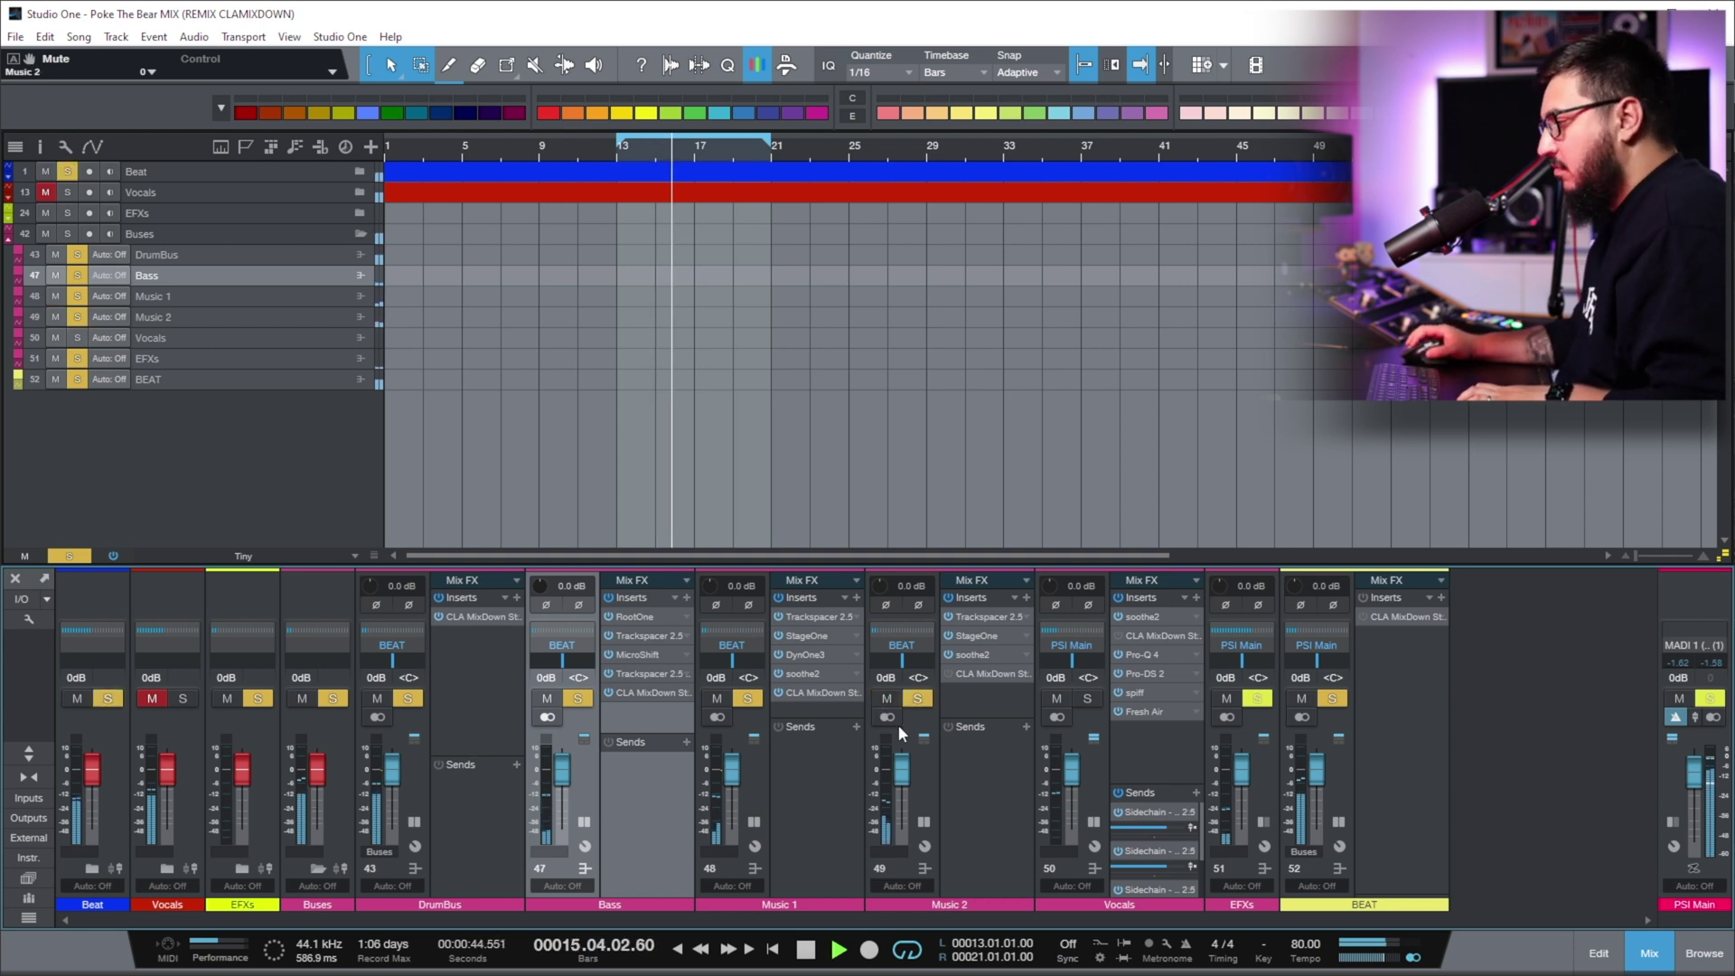
On the Music 2 bus's CLA MixDown, enable Drive at 4.0 and Glue at 10.0, and close the plug-in window
left_click(972, 674)
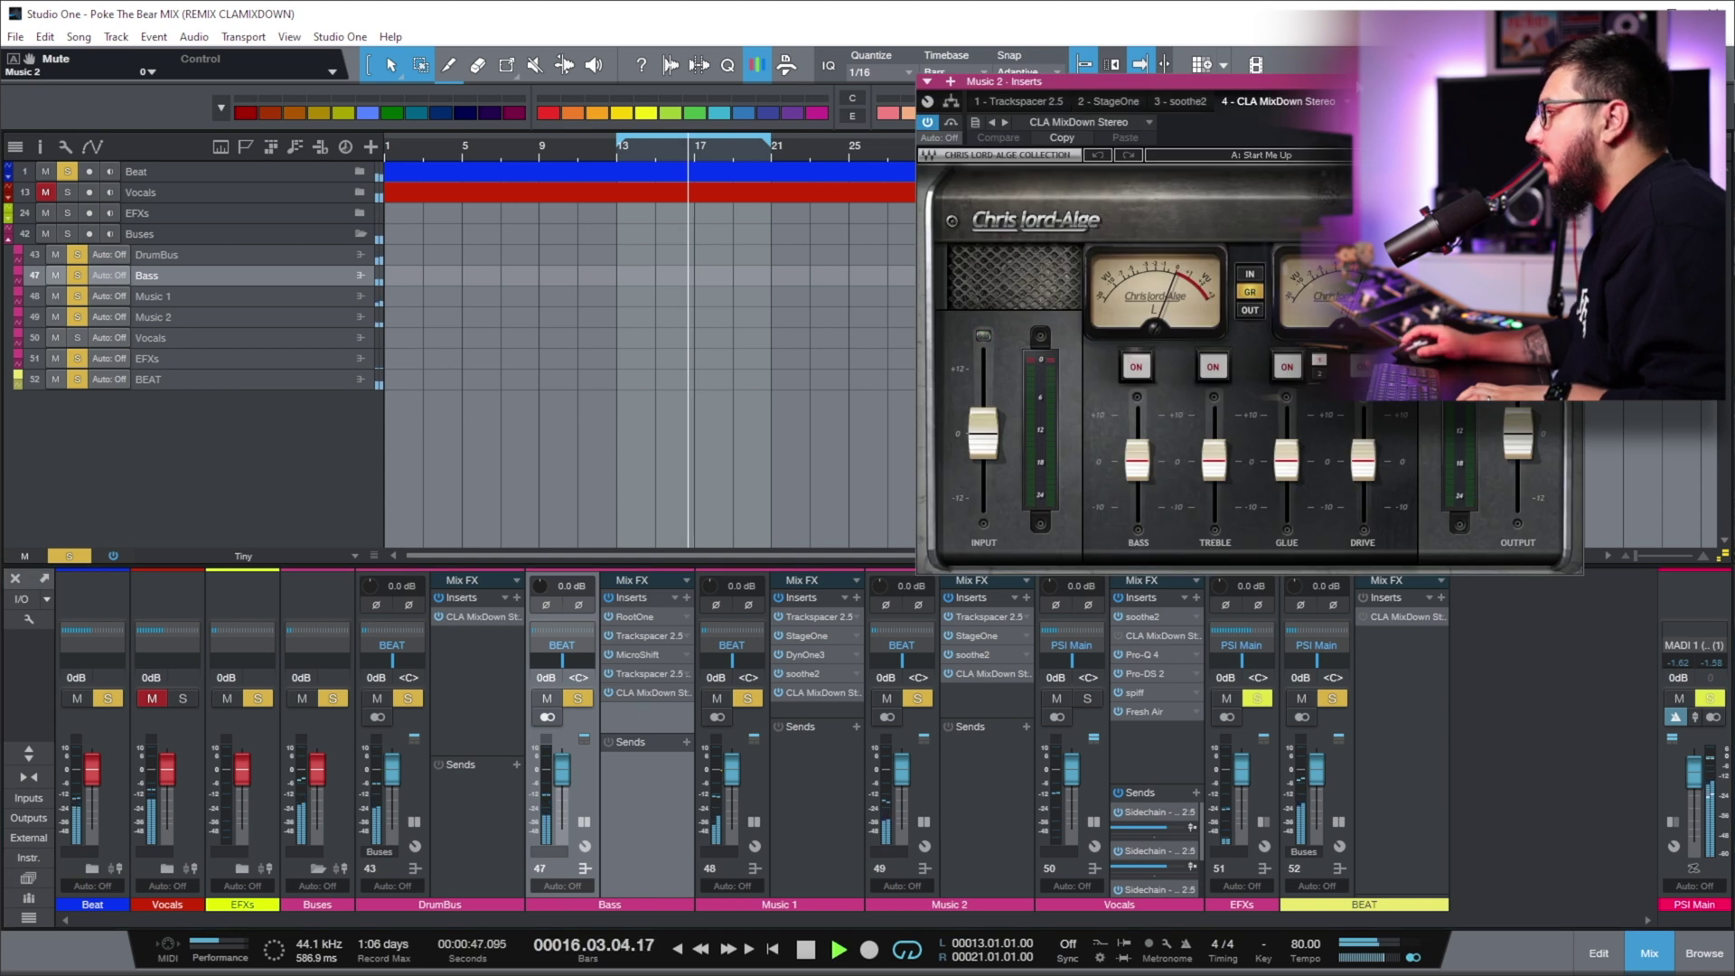
left_click_drag(1039, 82, 424, 208)
left_click_drag(750, 557, 750, 538)
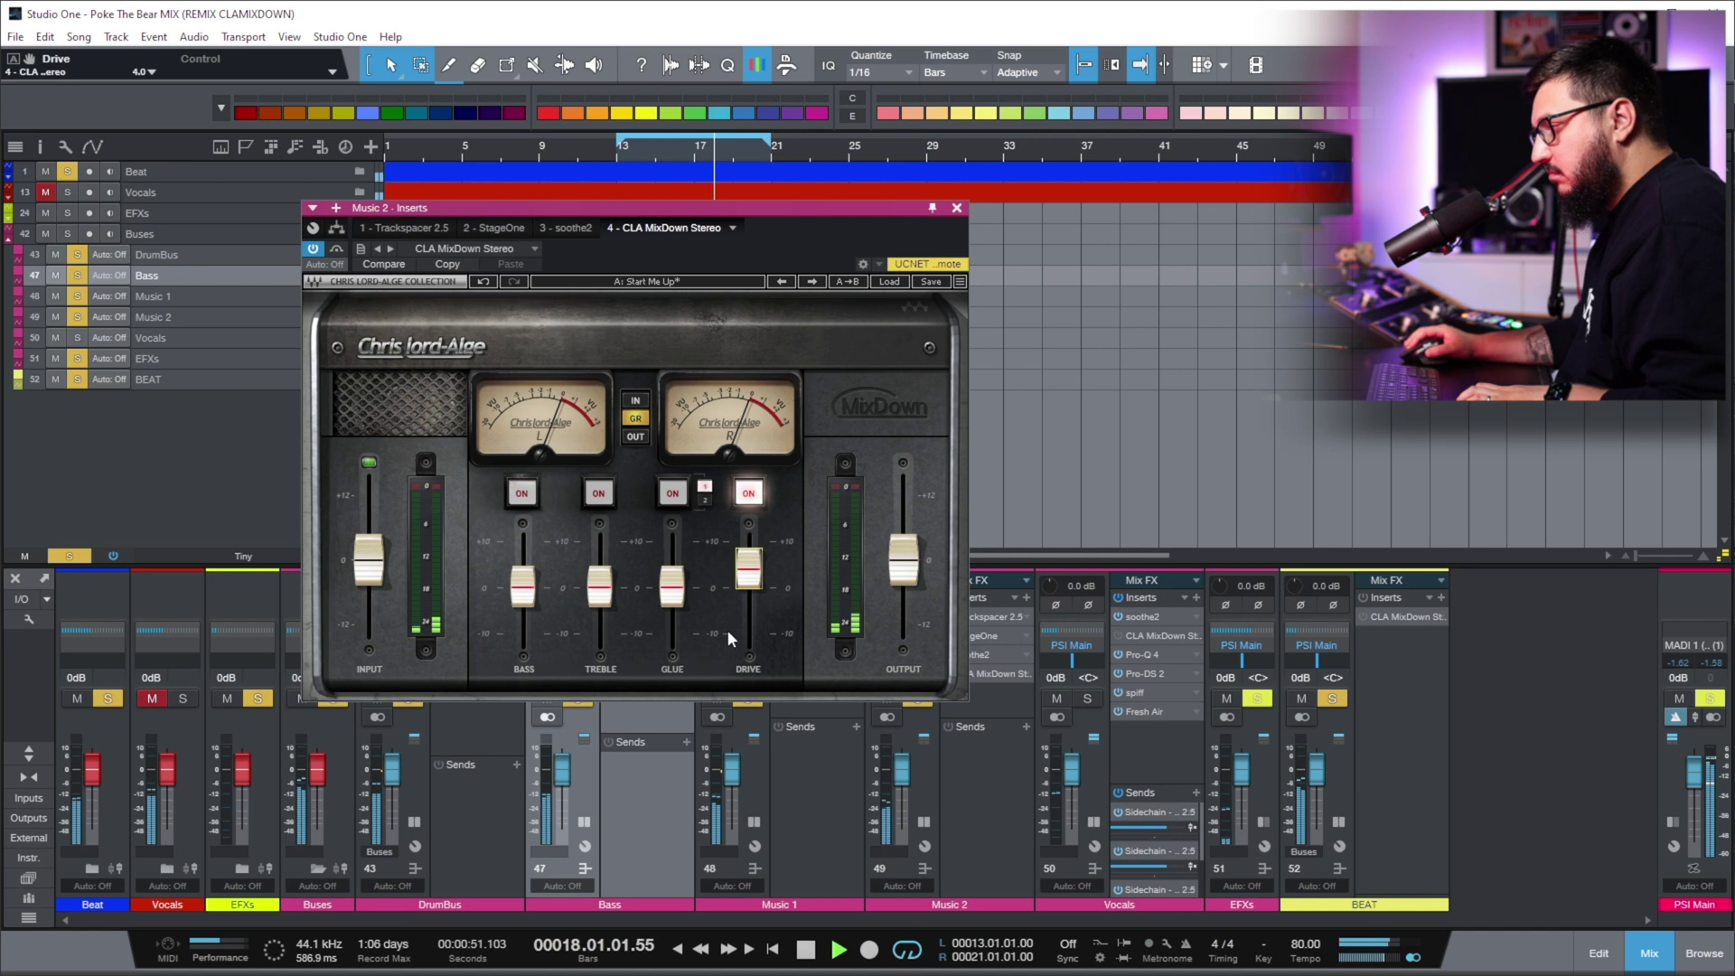
left_click_drag(671, 583, 682, 547)
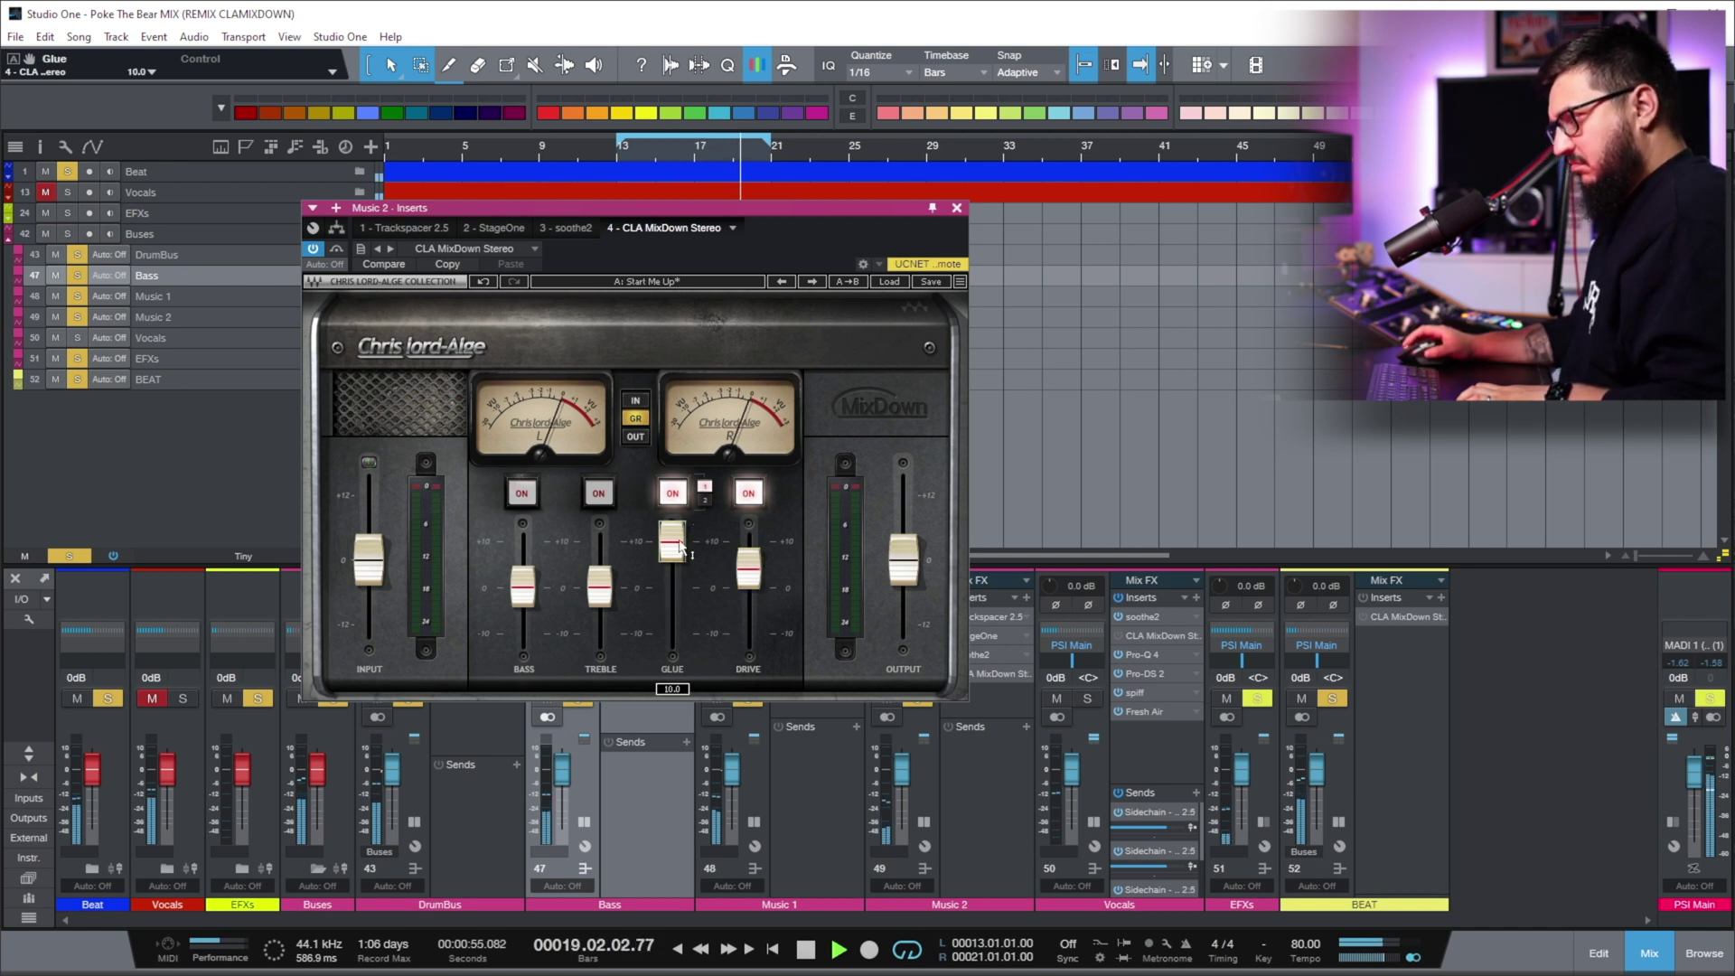
left_click_drag(896, 210, 678, 188)
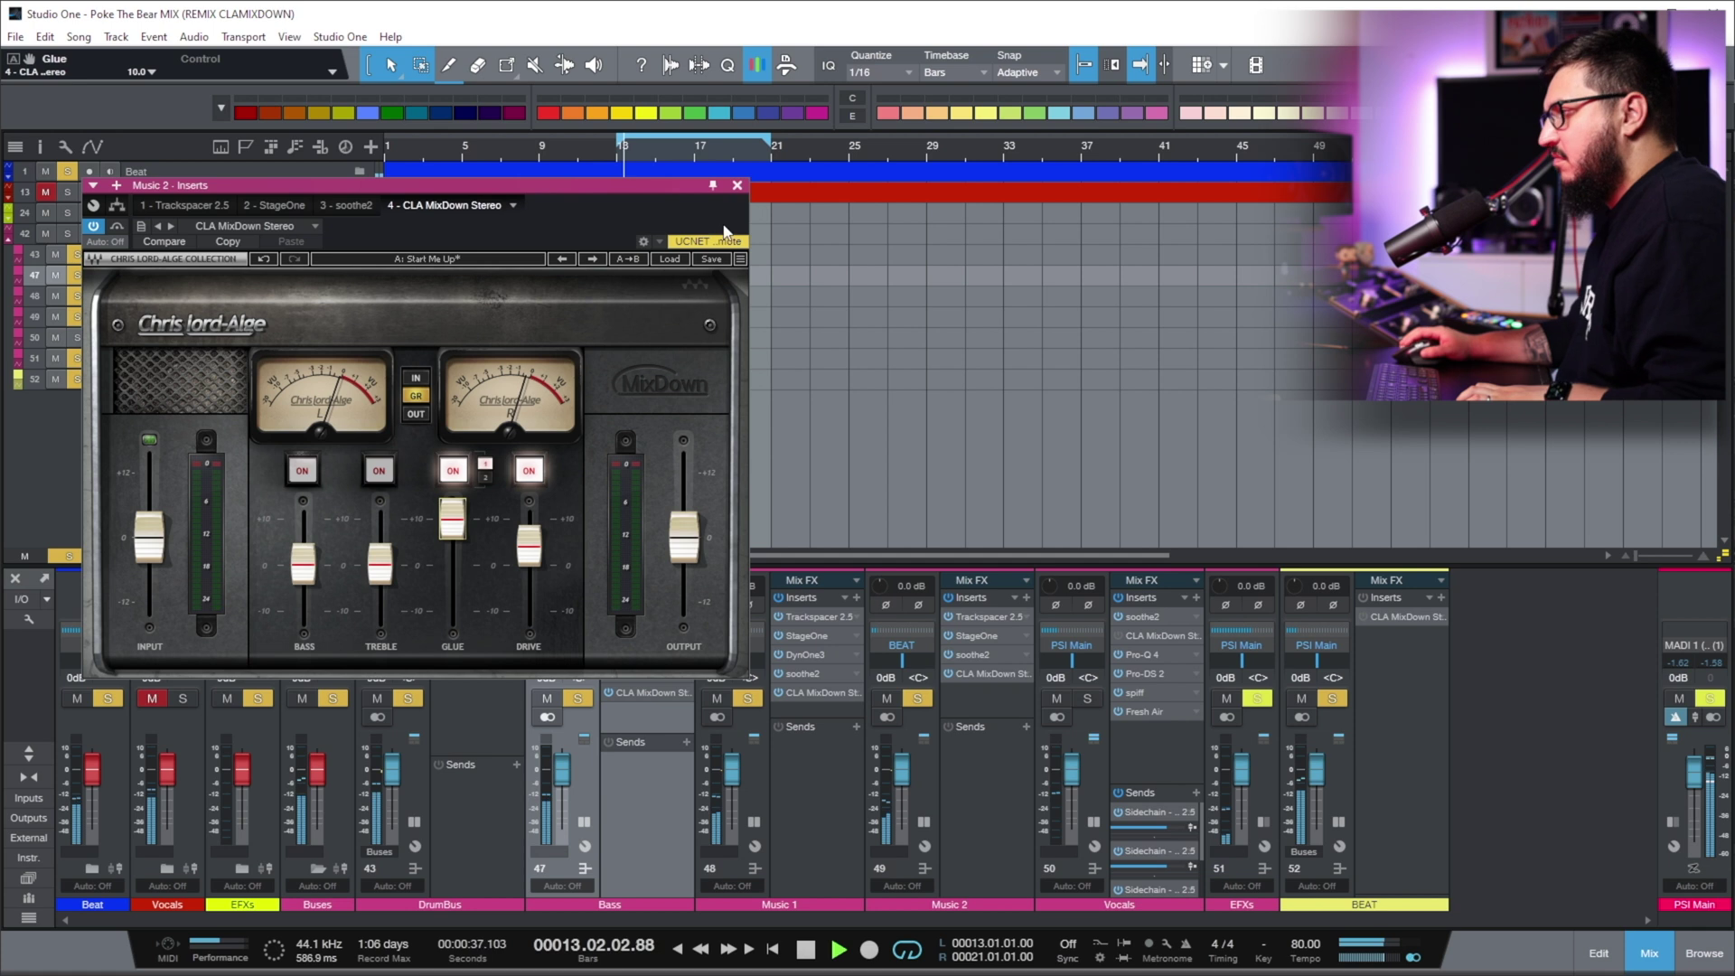
left_click(737, 185)
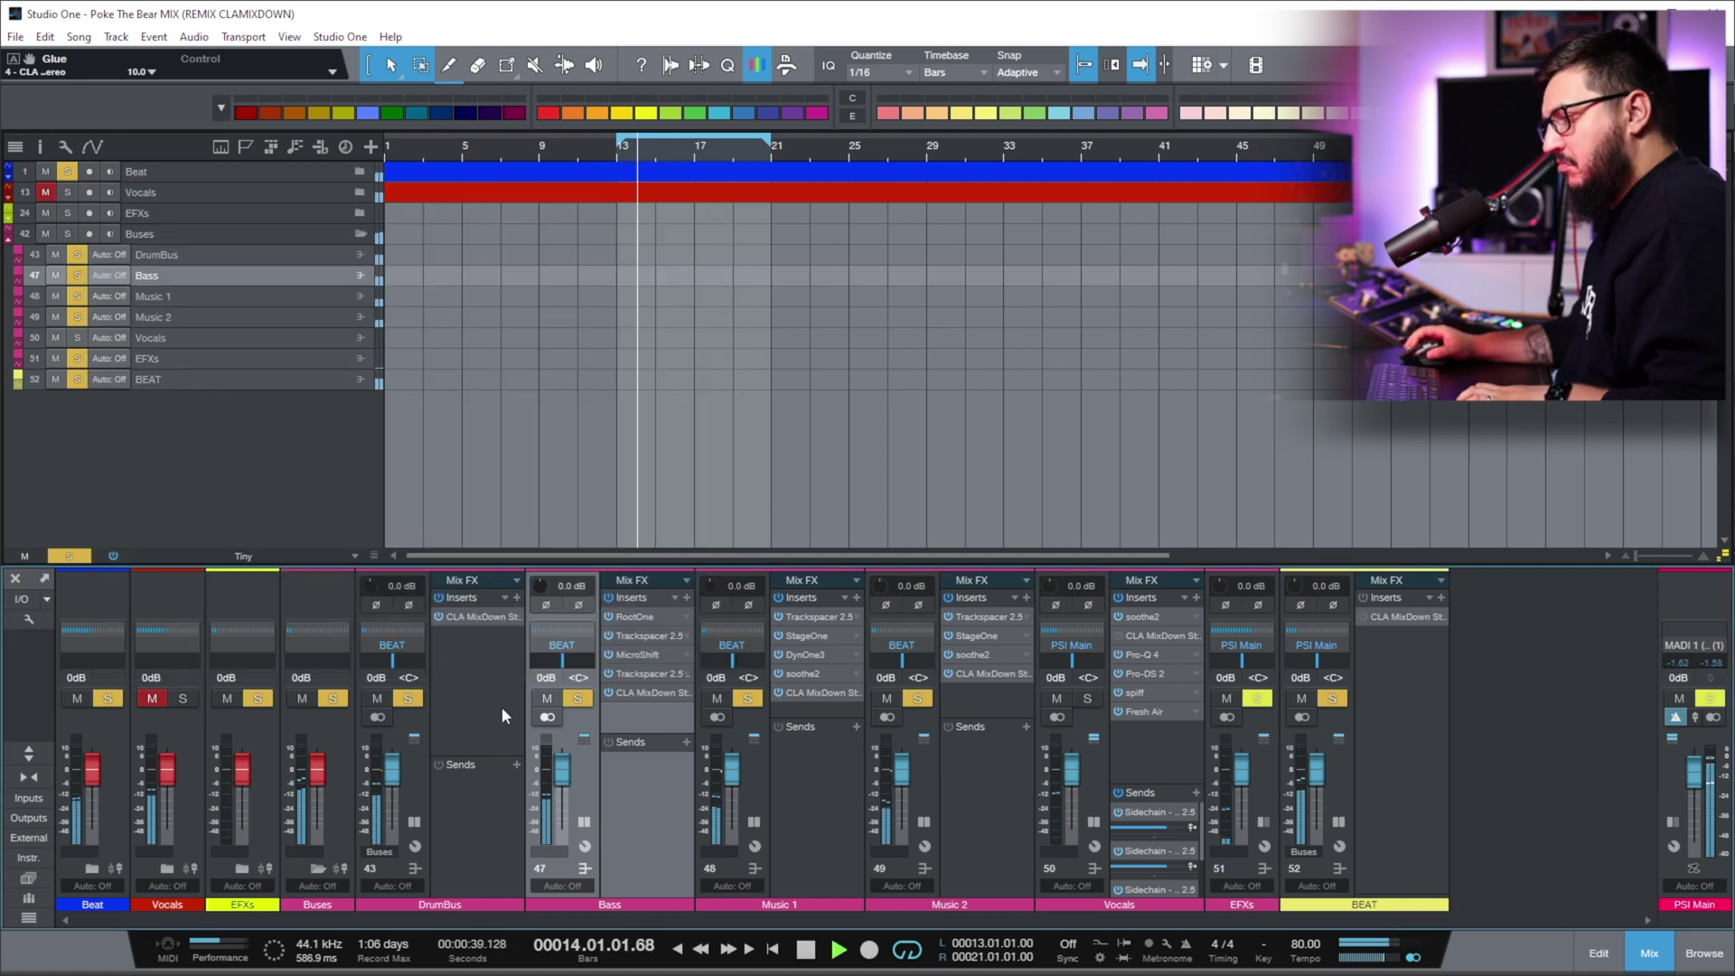
Compare the mix without and with CLA MixDown by switching it off and back on for DrumBus, Bass, Music 1 and Music 2
left_click(437, 617)
left_click(607, 693)
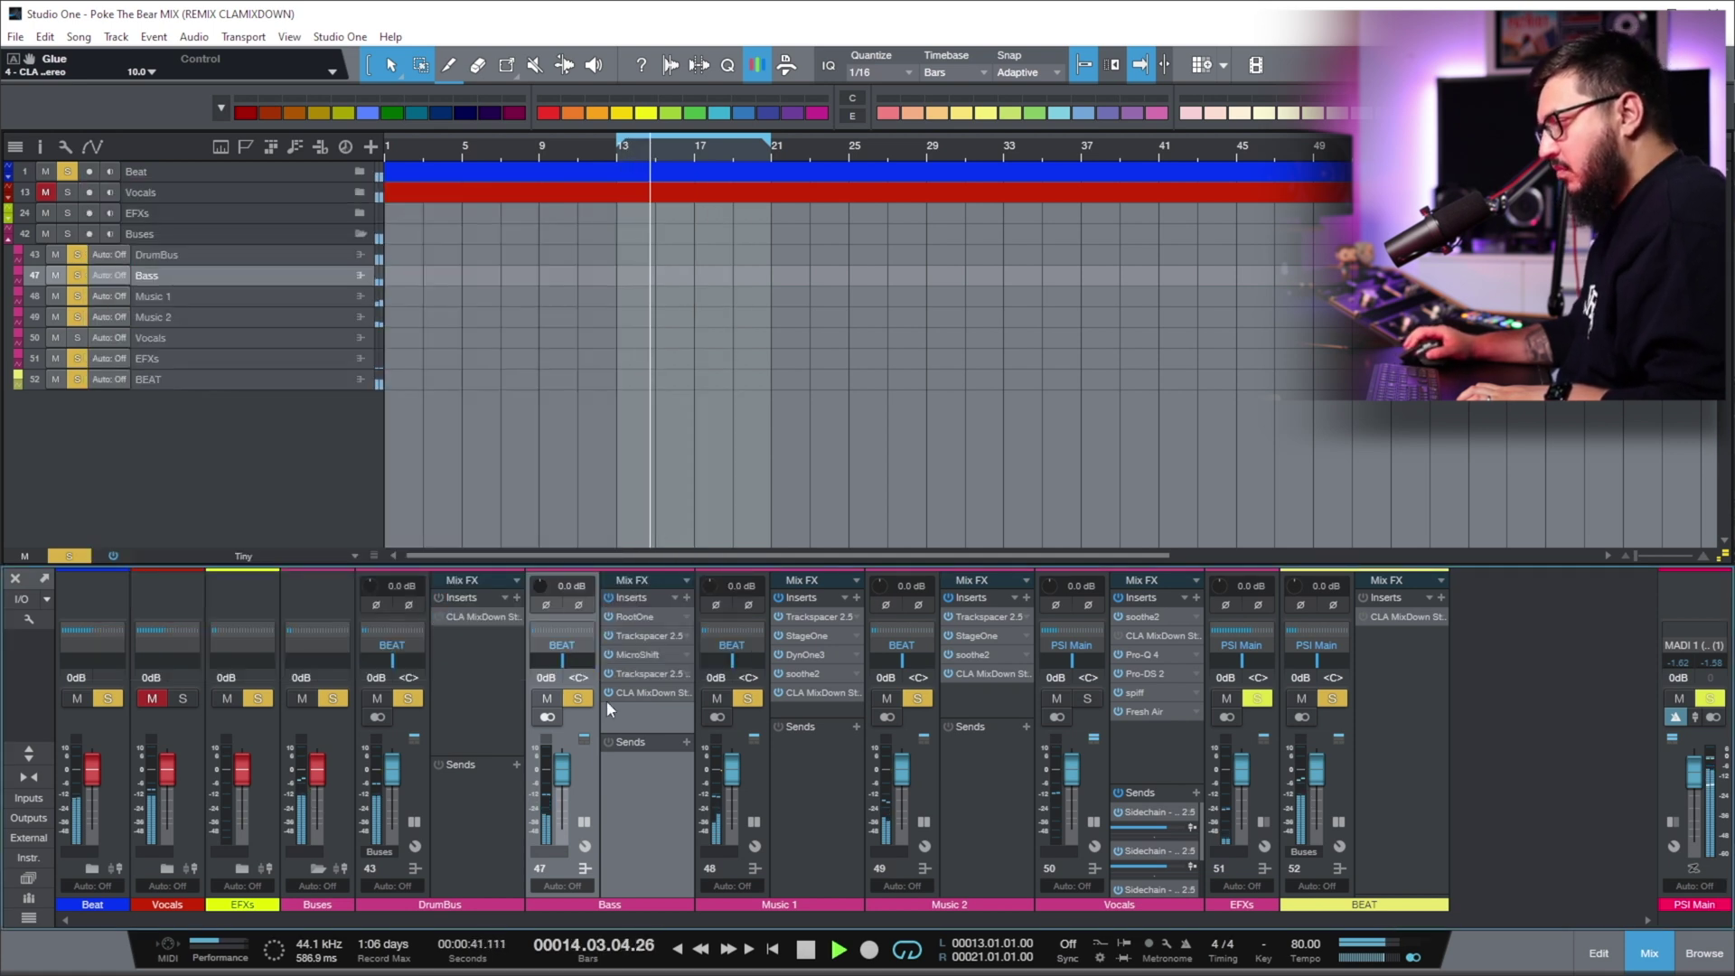
left_click(778, 692)
left_click(948, 674)
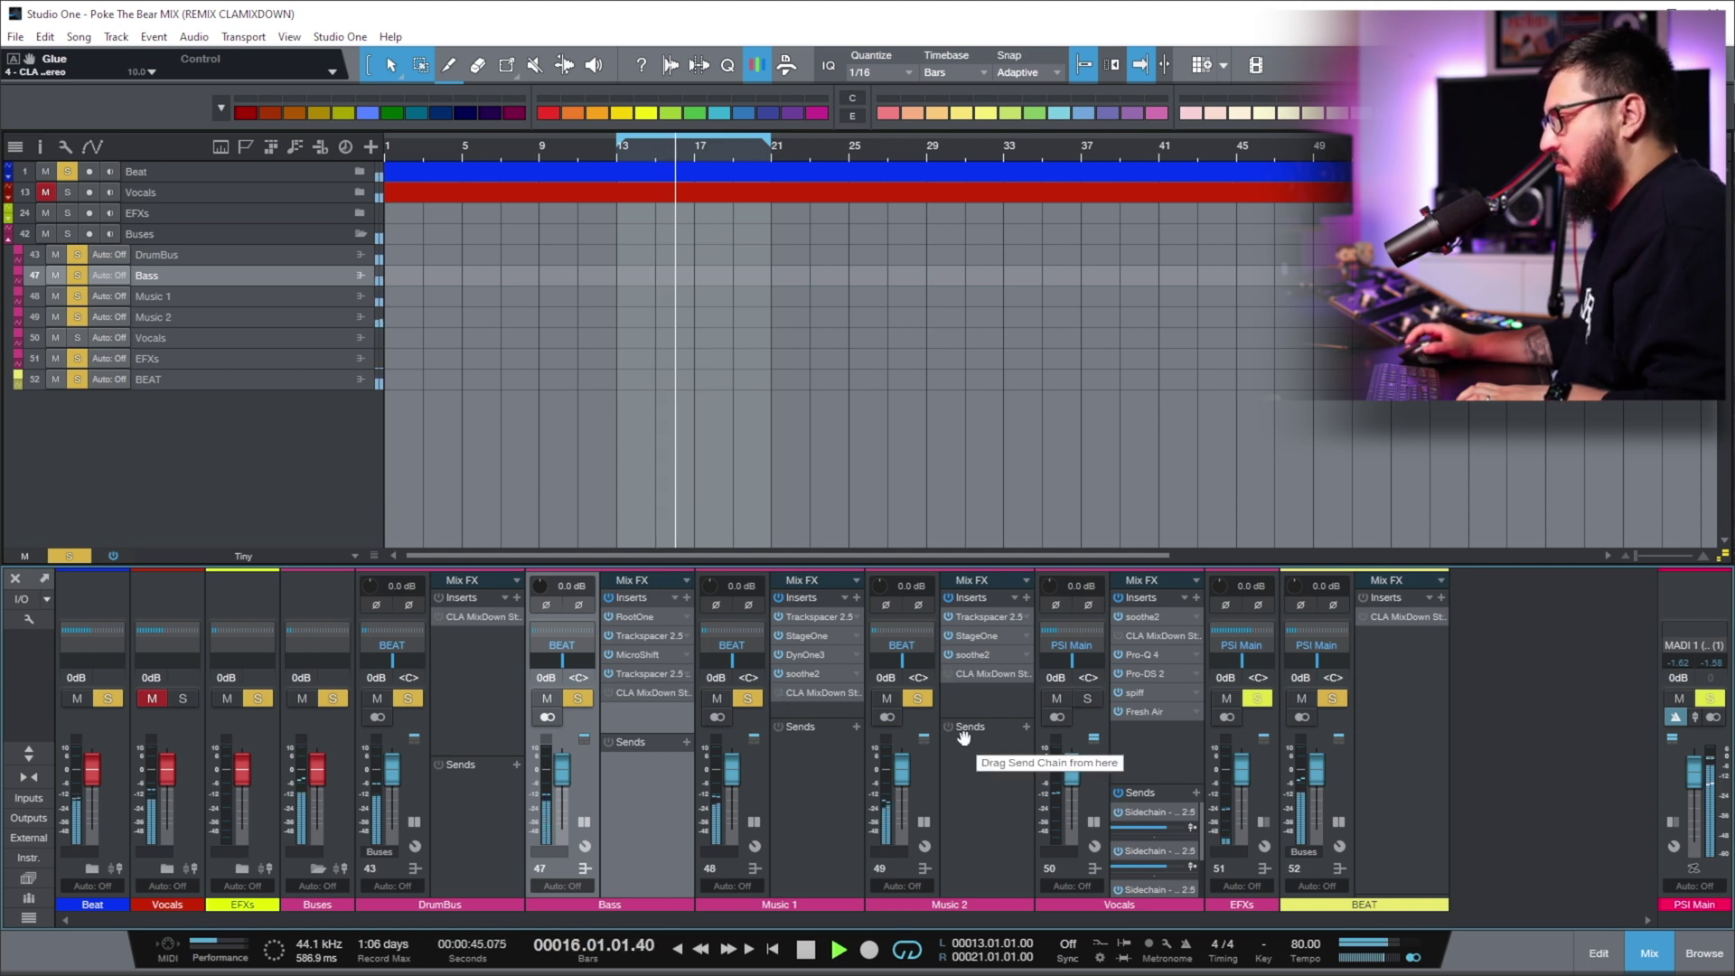
left_click(438, 617)
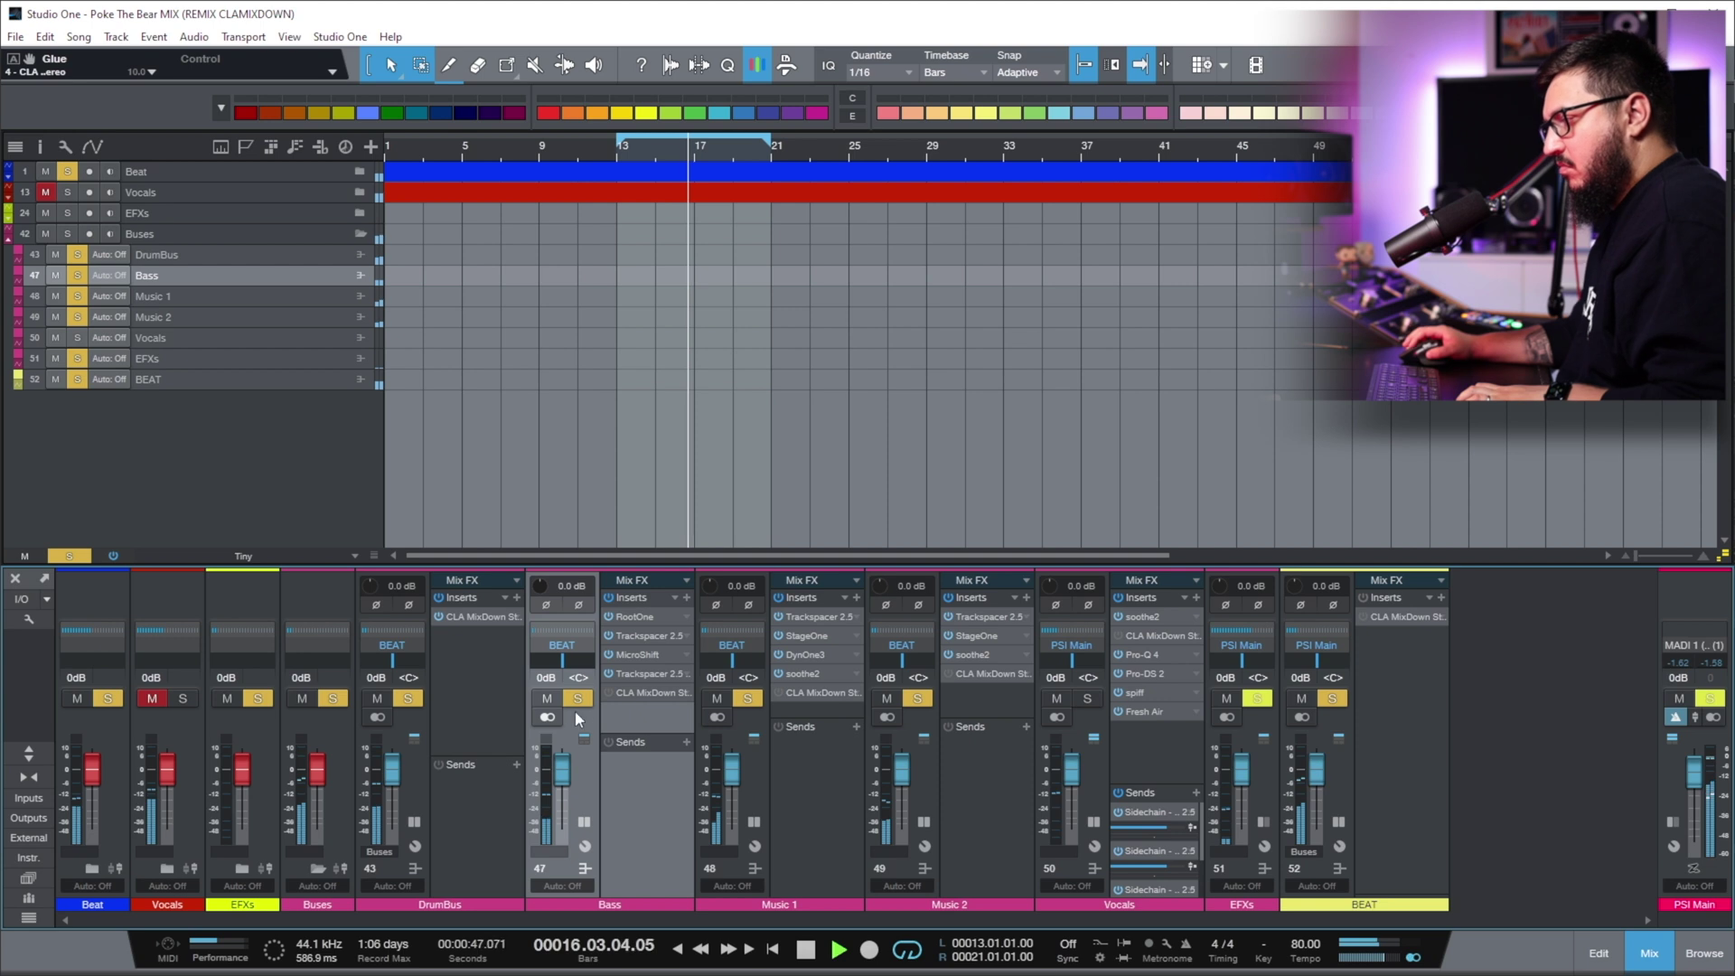
left_click(607, 693)
left_click(778, 692)
left_click(948, 674)
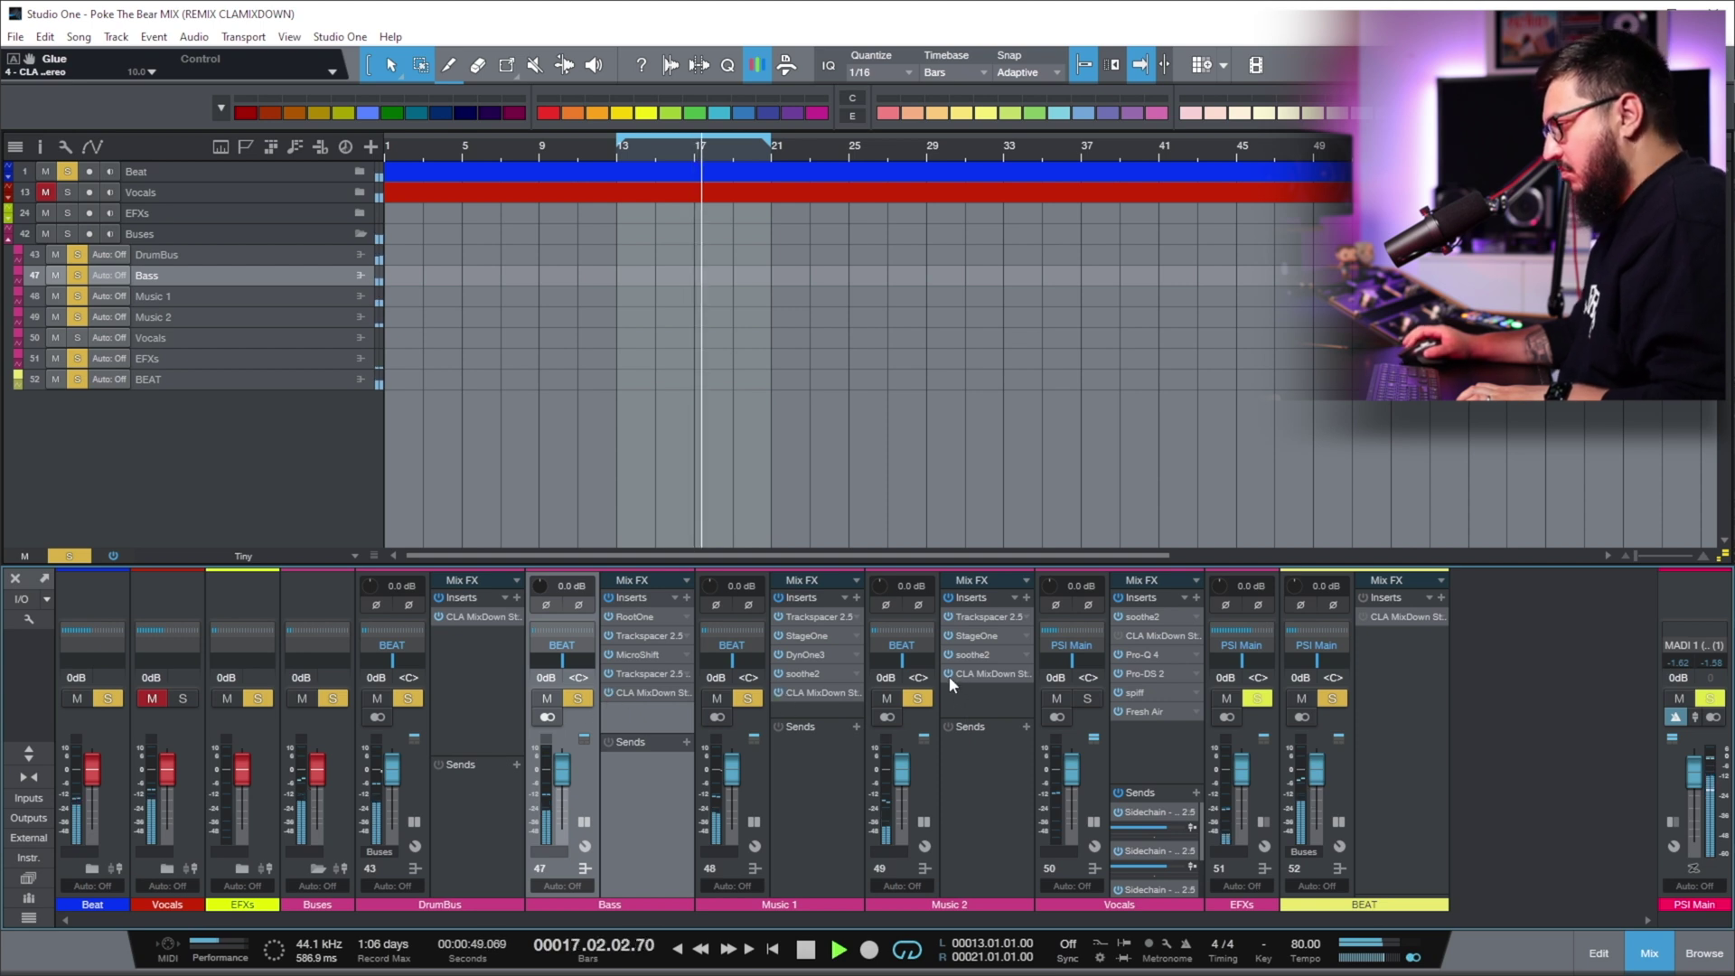
Clear all solos, open the Vocals bus's CLA MixDown, and play the Vocals bus soloed with the plug-in deactivated
key("space")
left_click(71, 555)
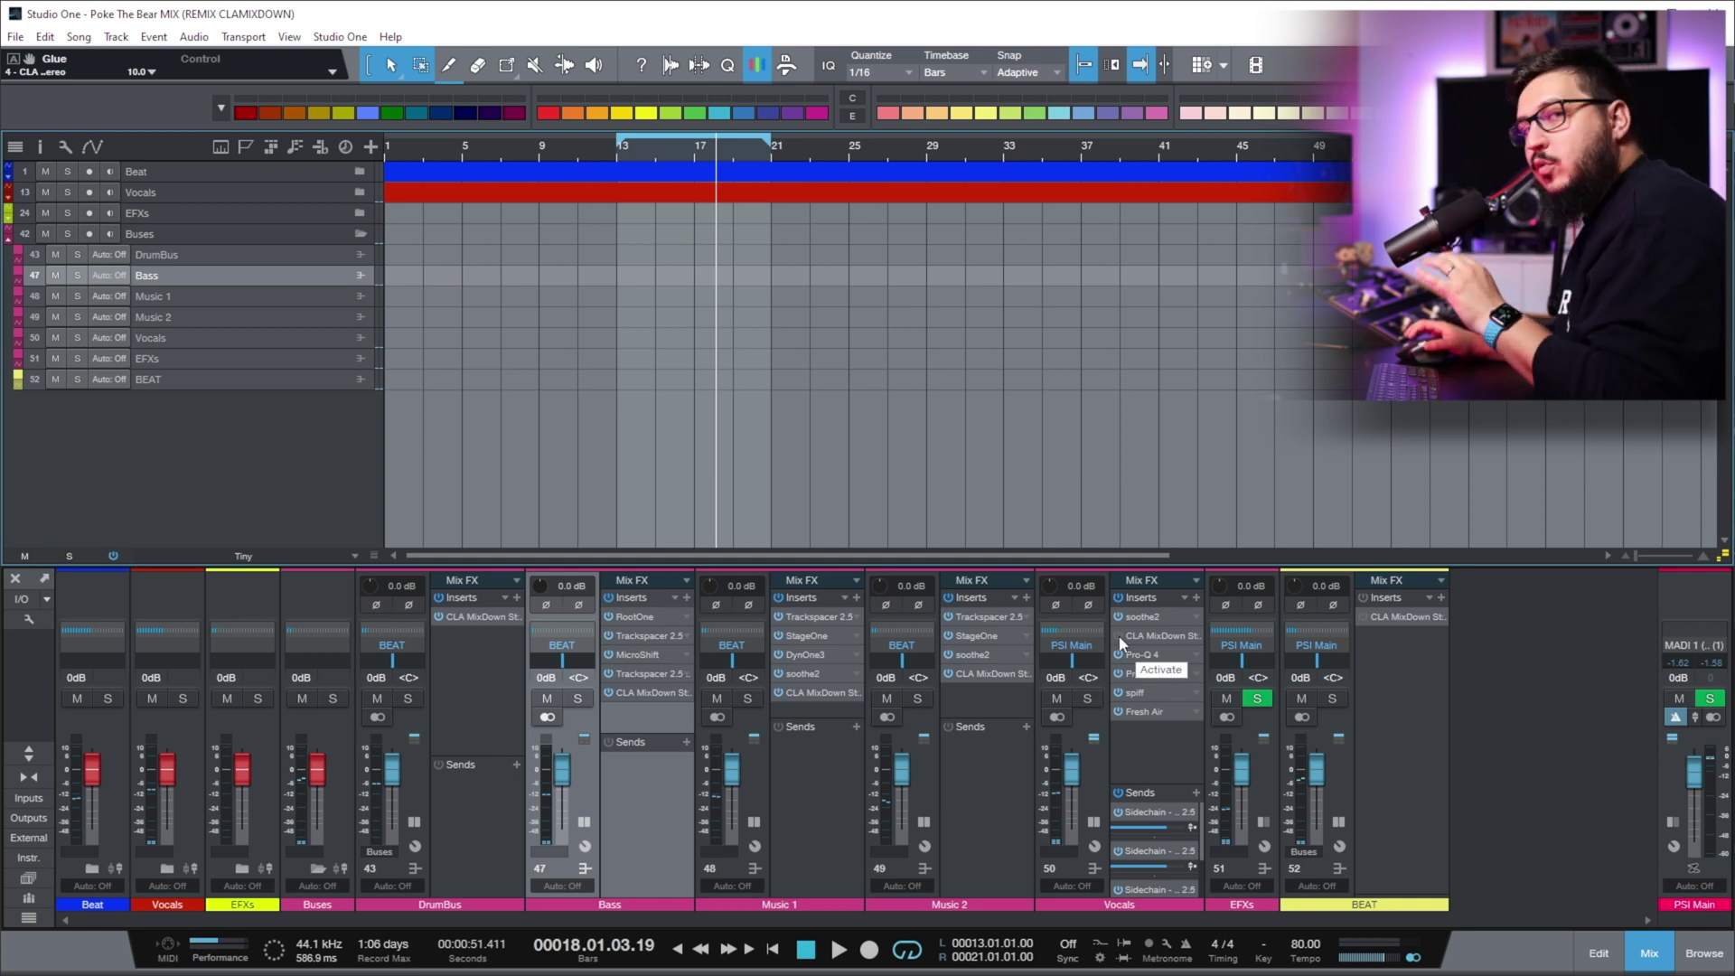
left_click(1162, 637)
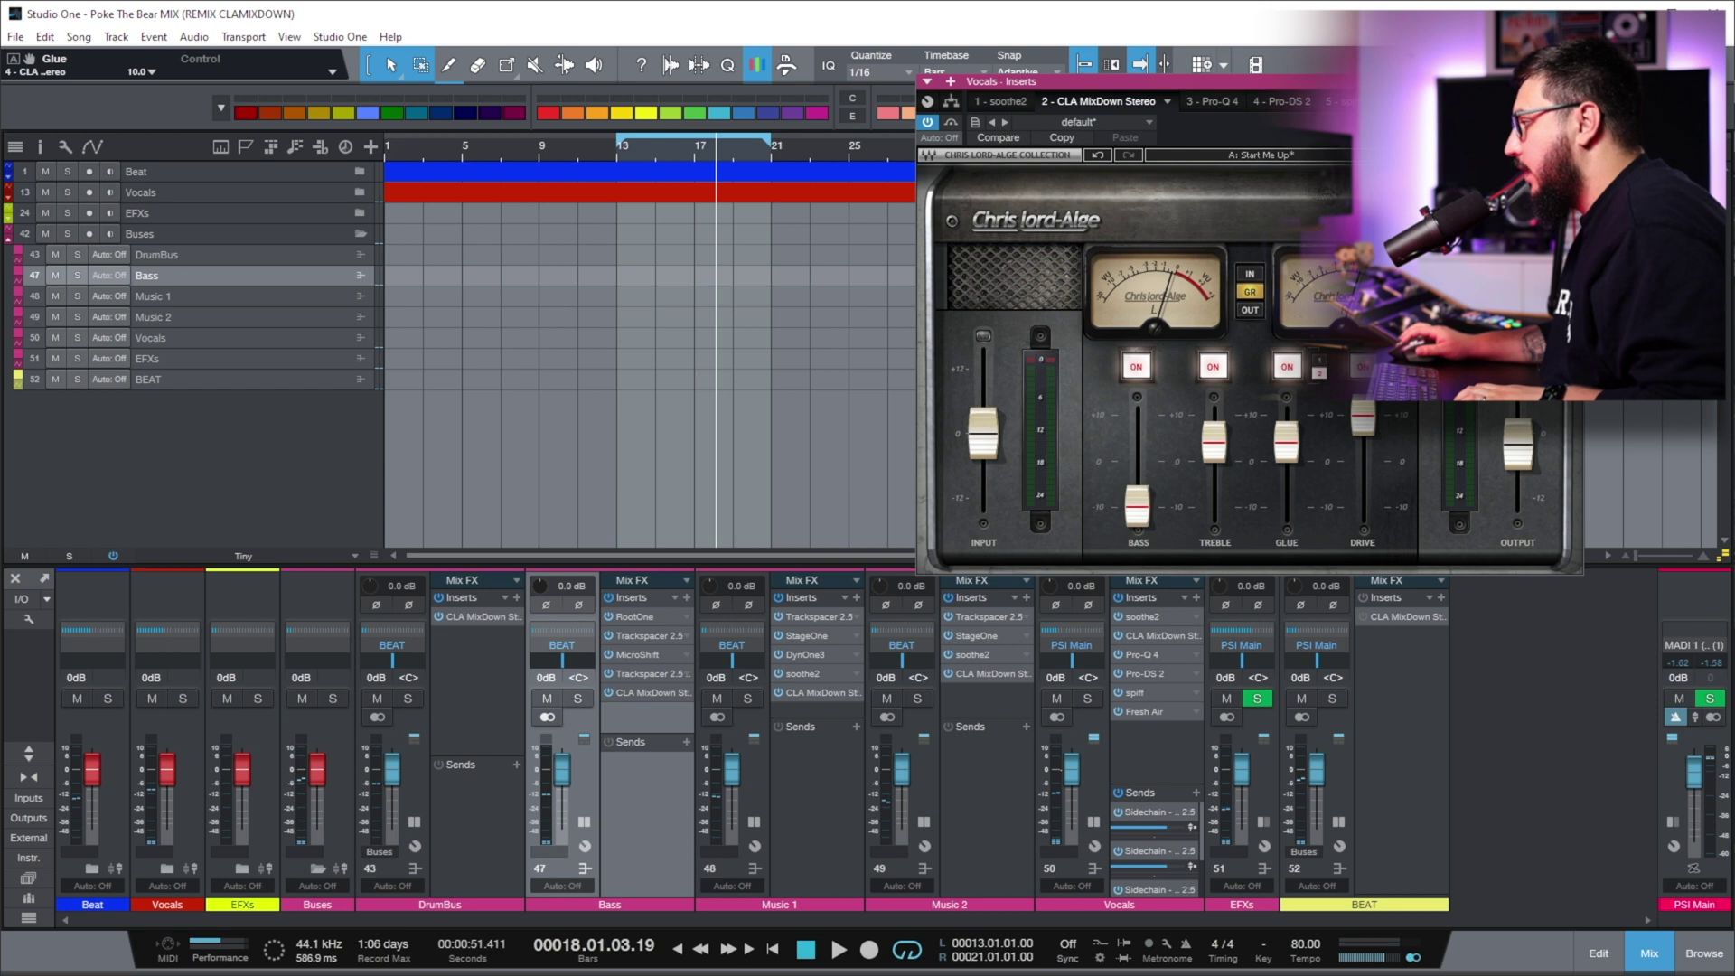
left_click_drag(1406, 82, 669, 298)
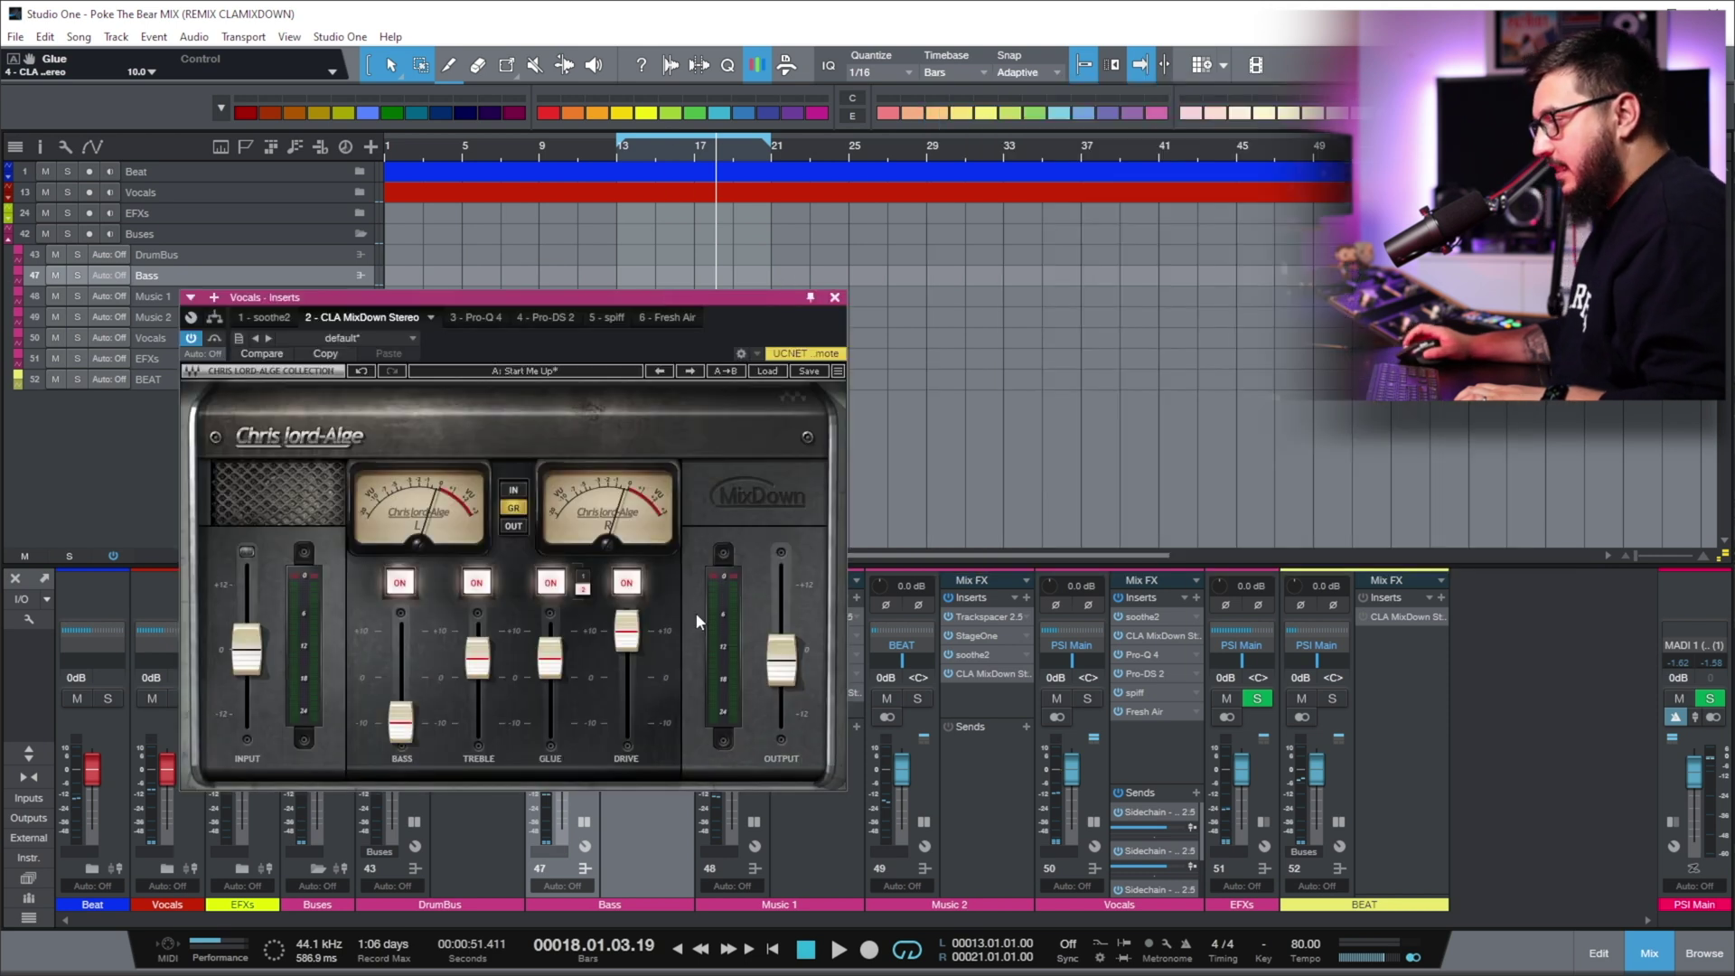
left_click(1086, 699)
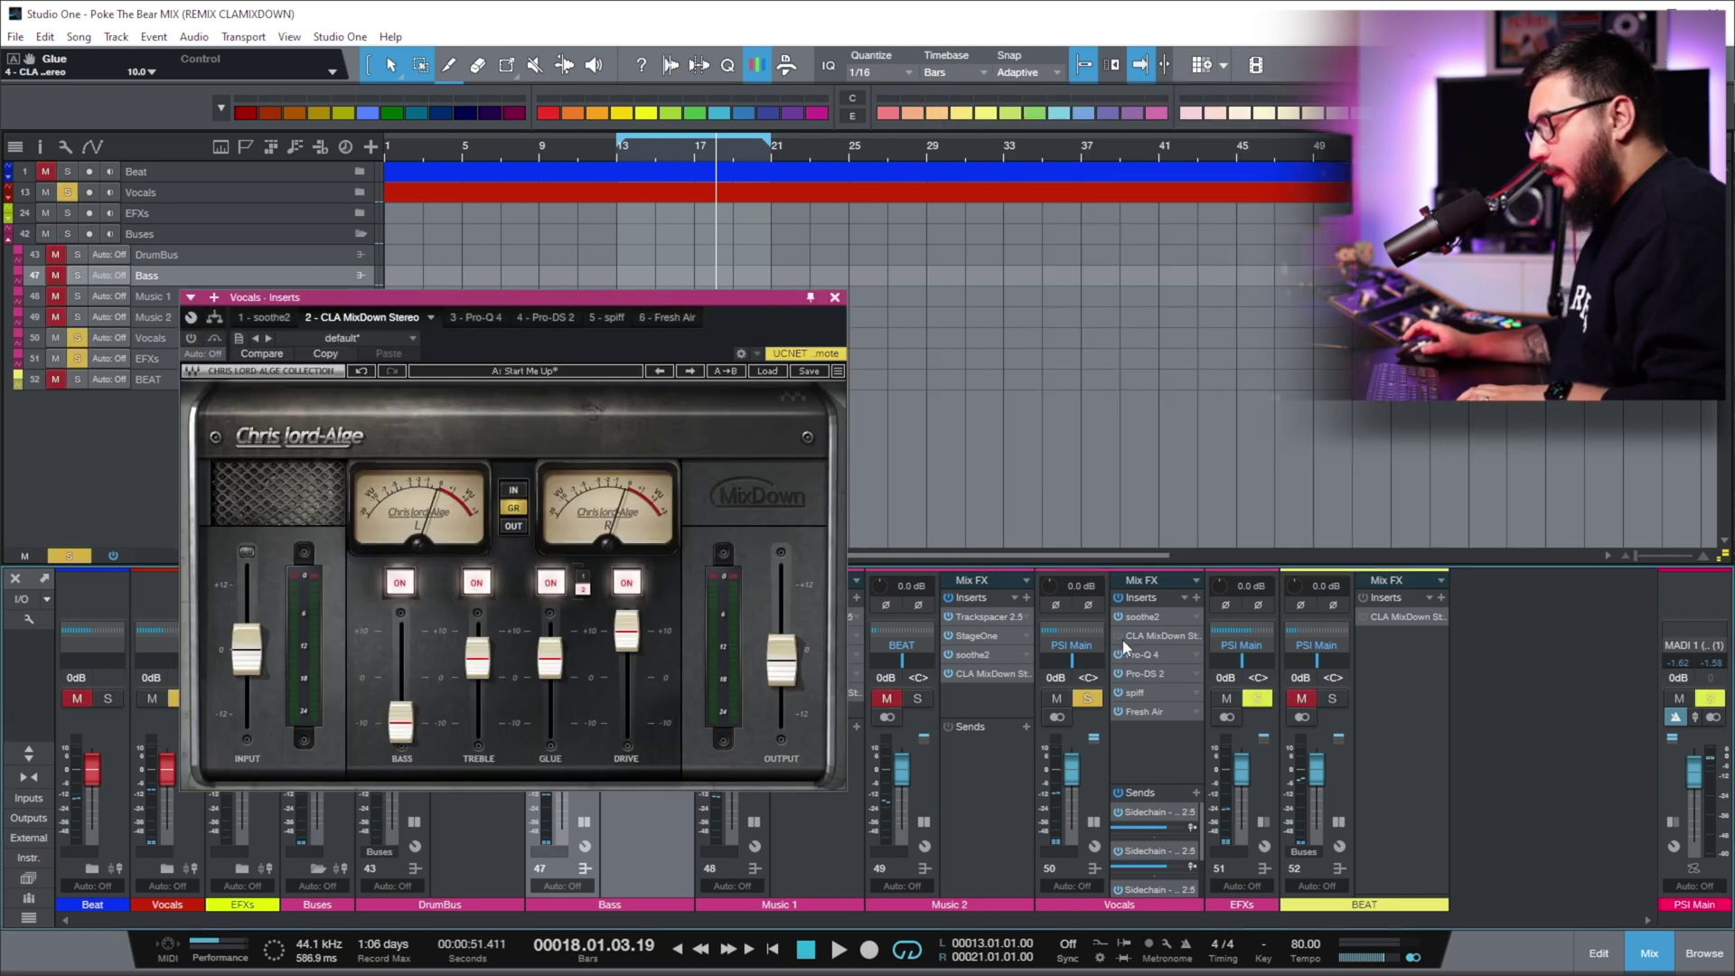
key("space")
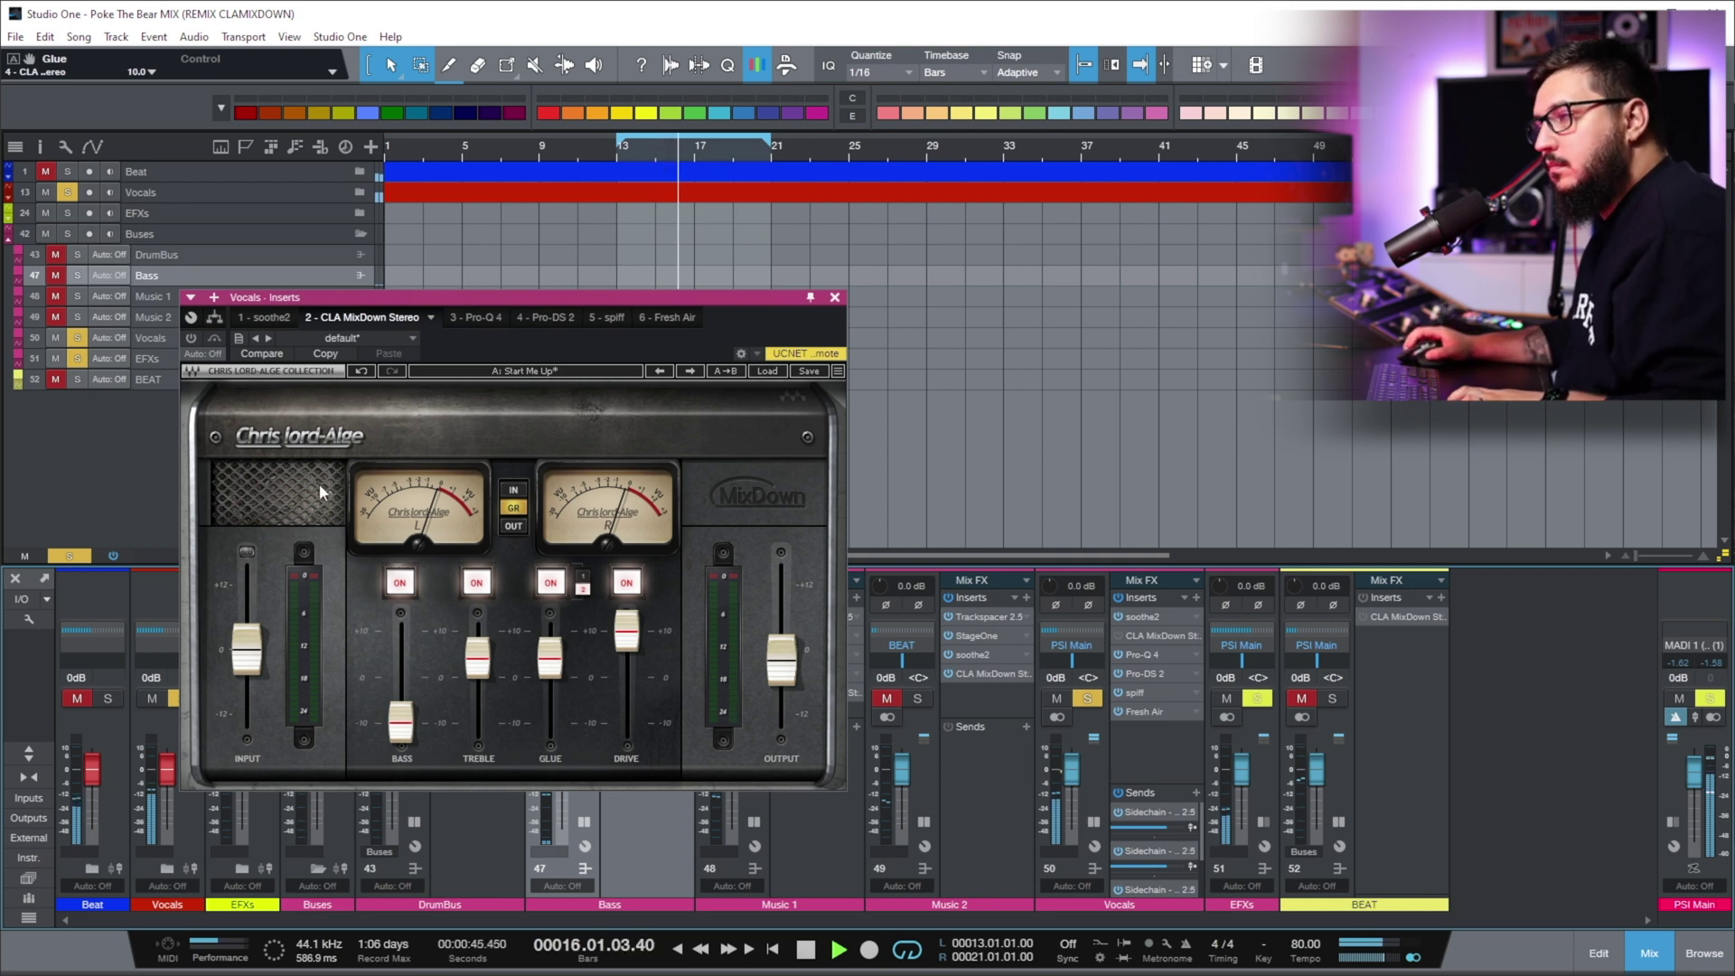
Activate CLA MixDown on the Vocals bus, compare it with bypass during playback, and stop playback
left_click(192, 340)
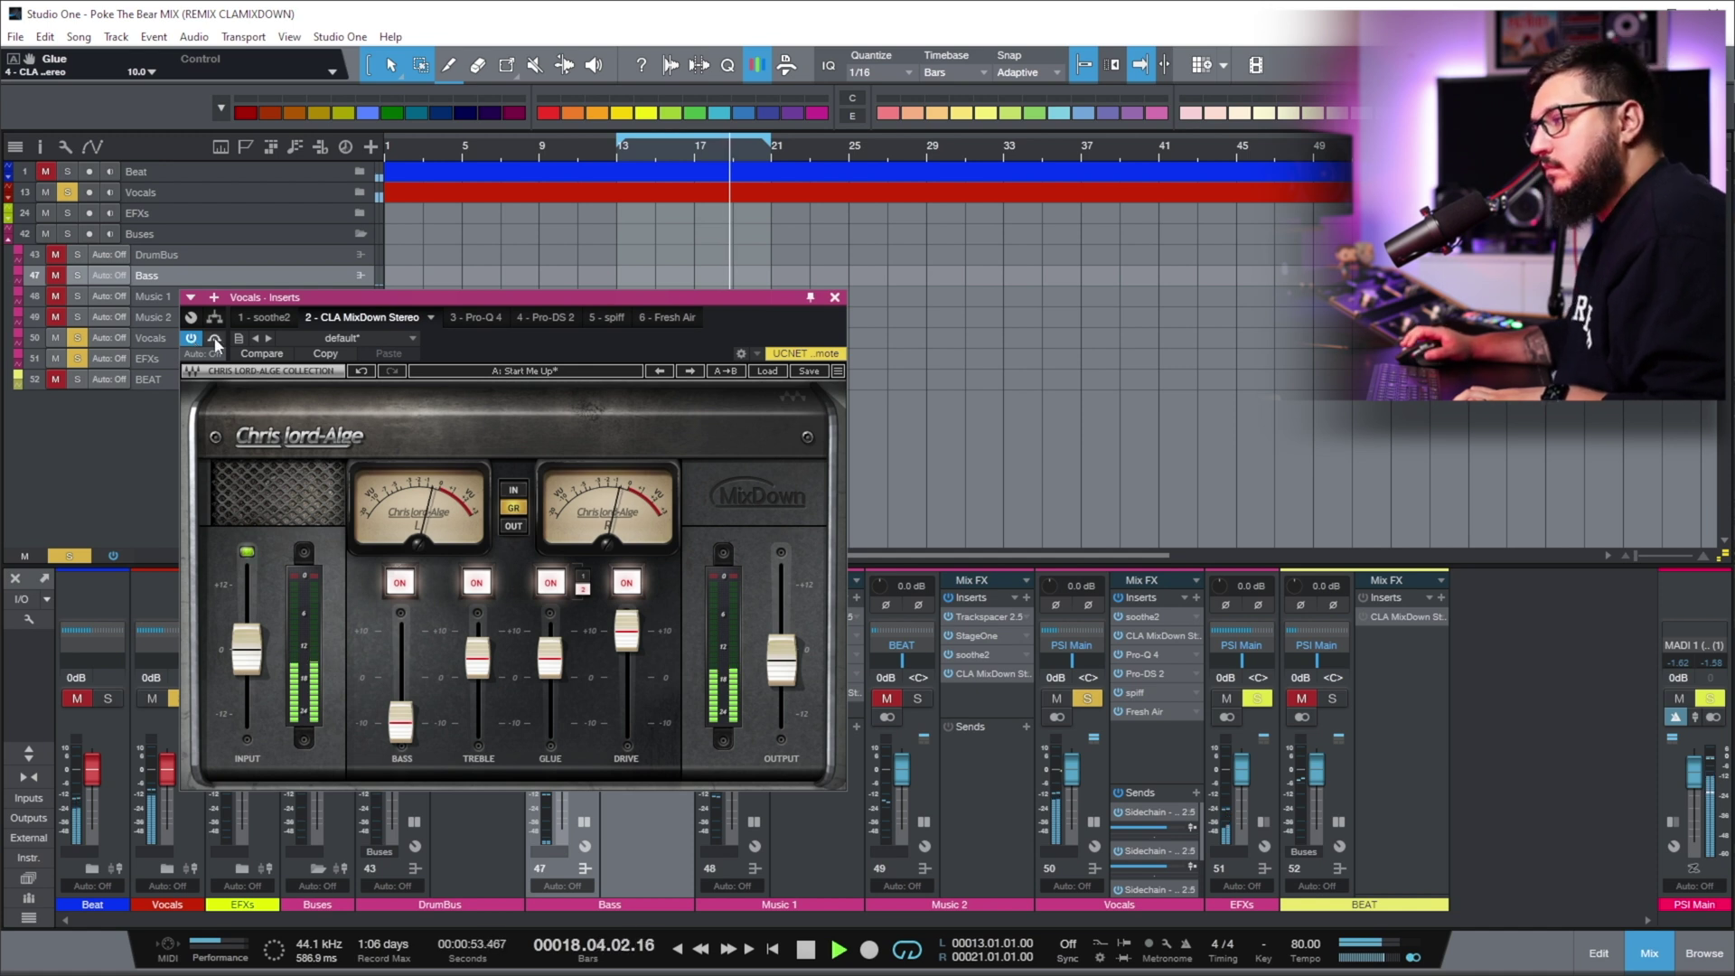
left_click(215, 340)
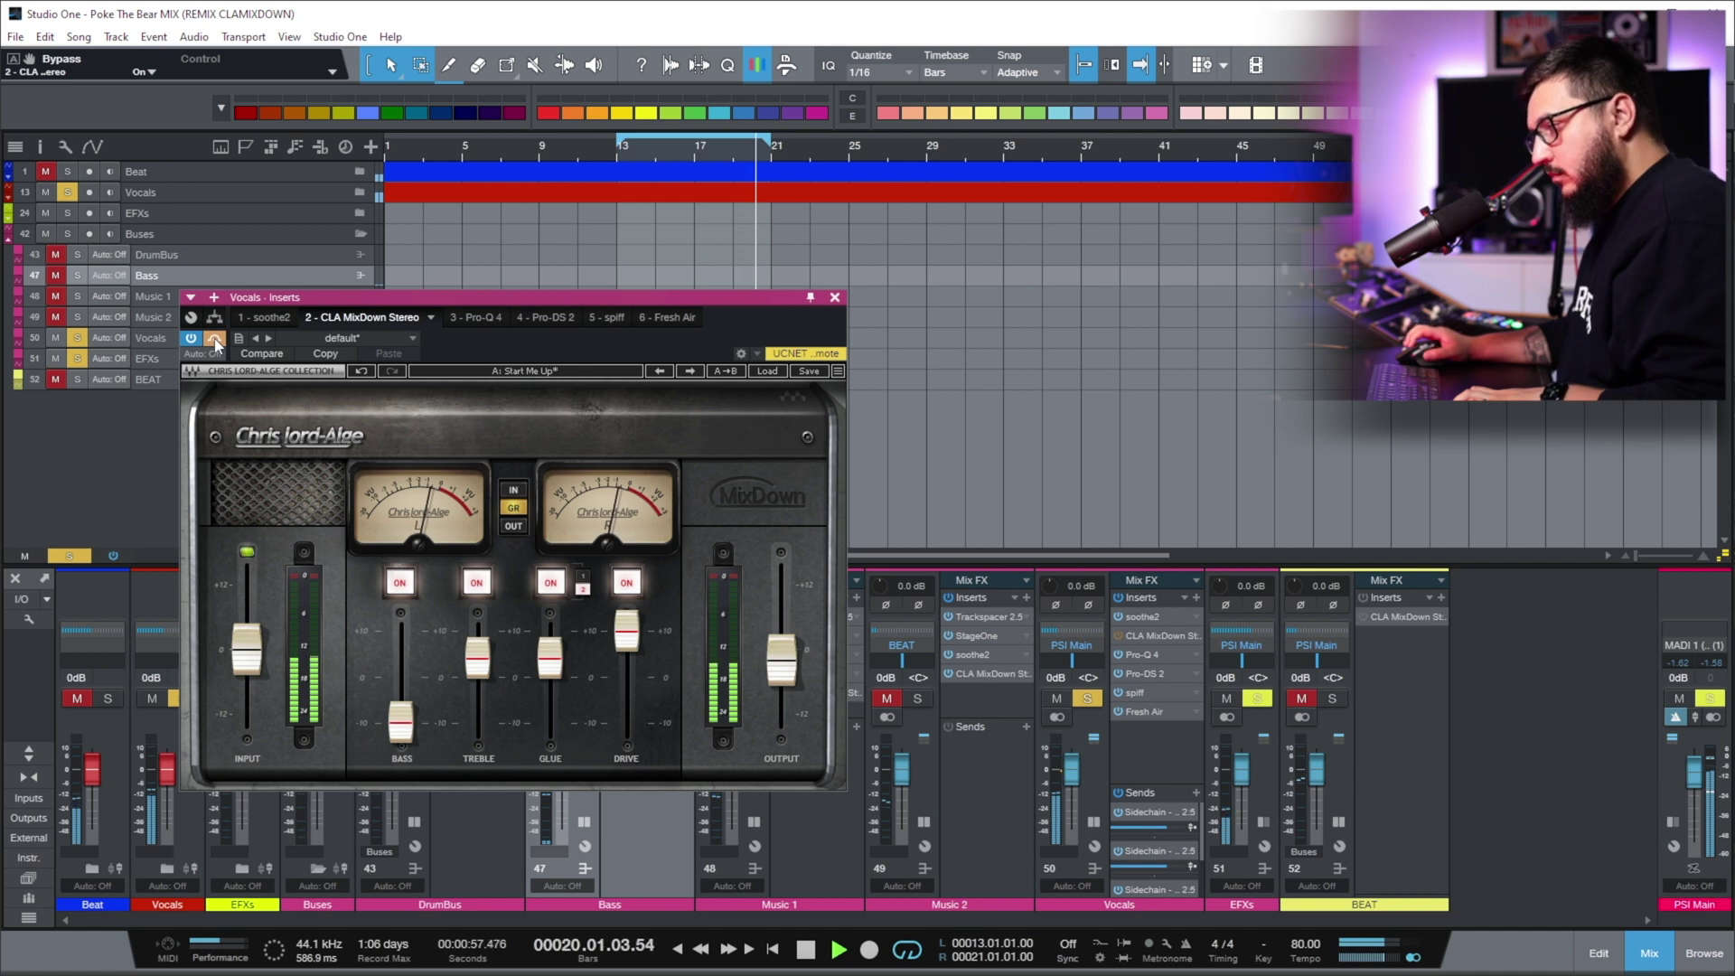
left_click(215, 340)
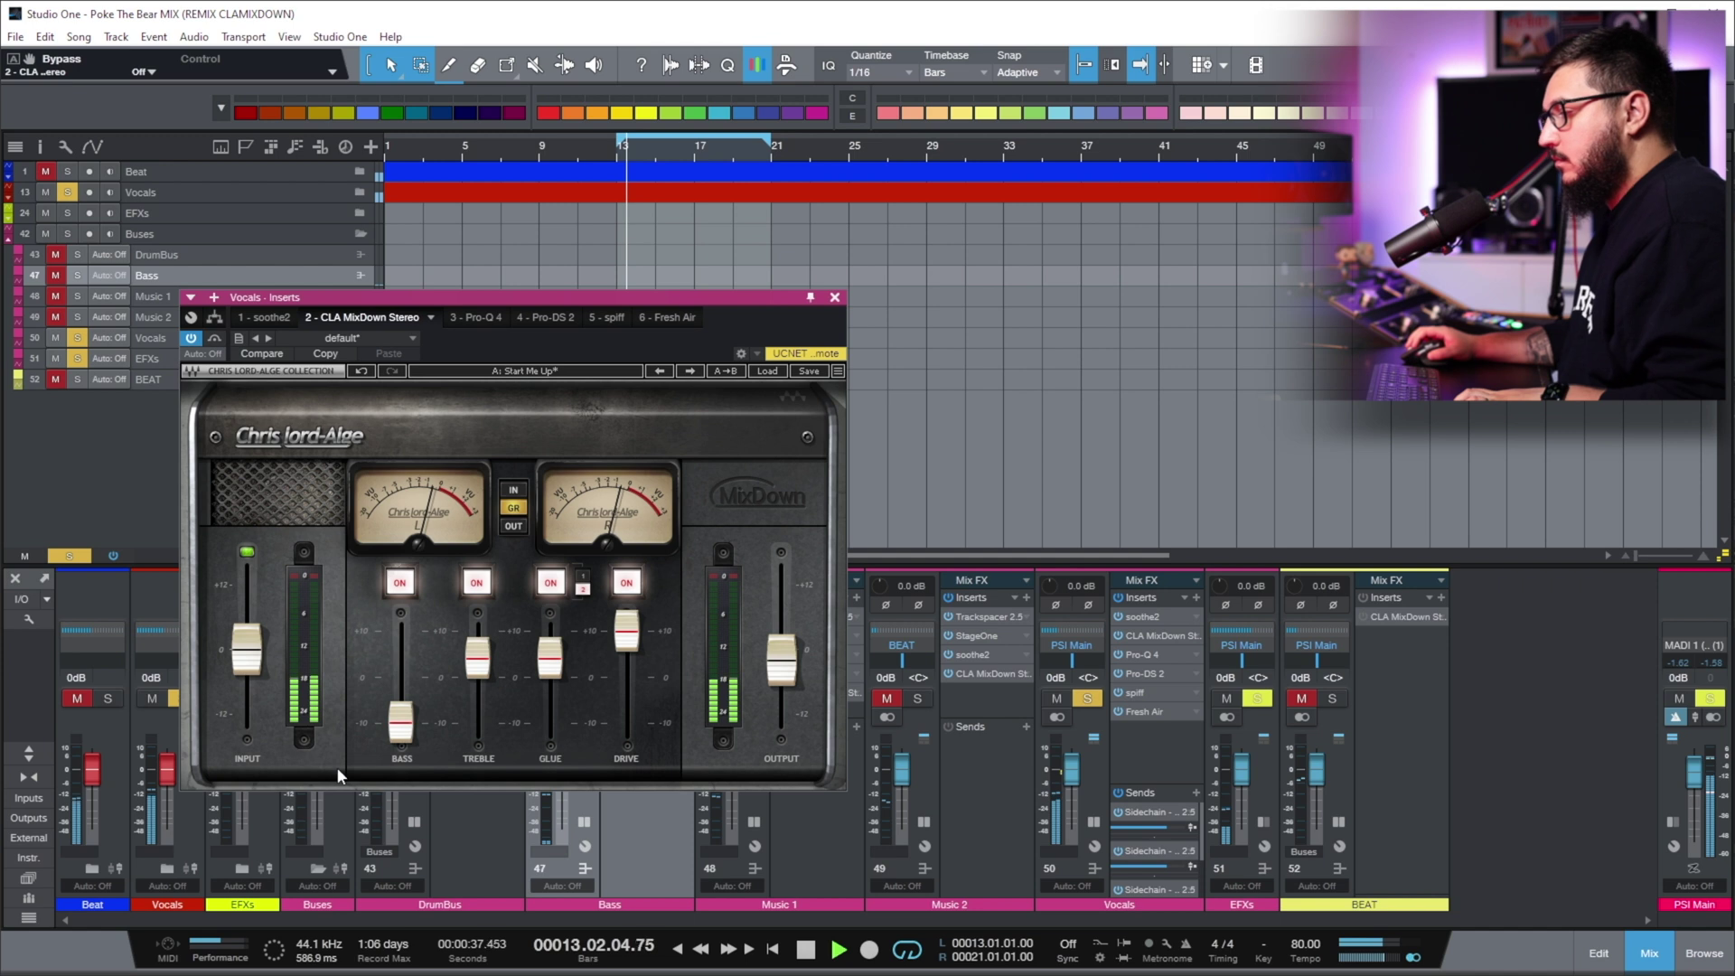
key("space")
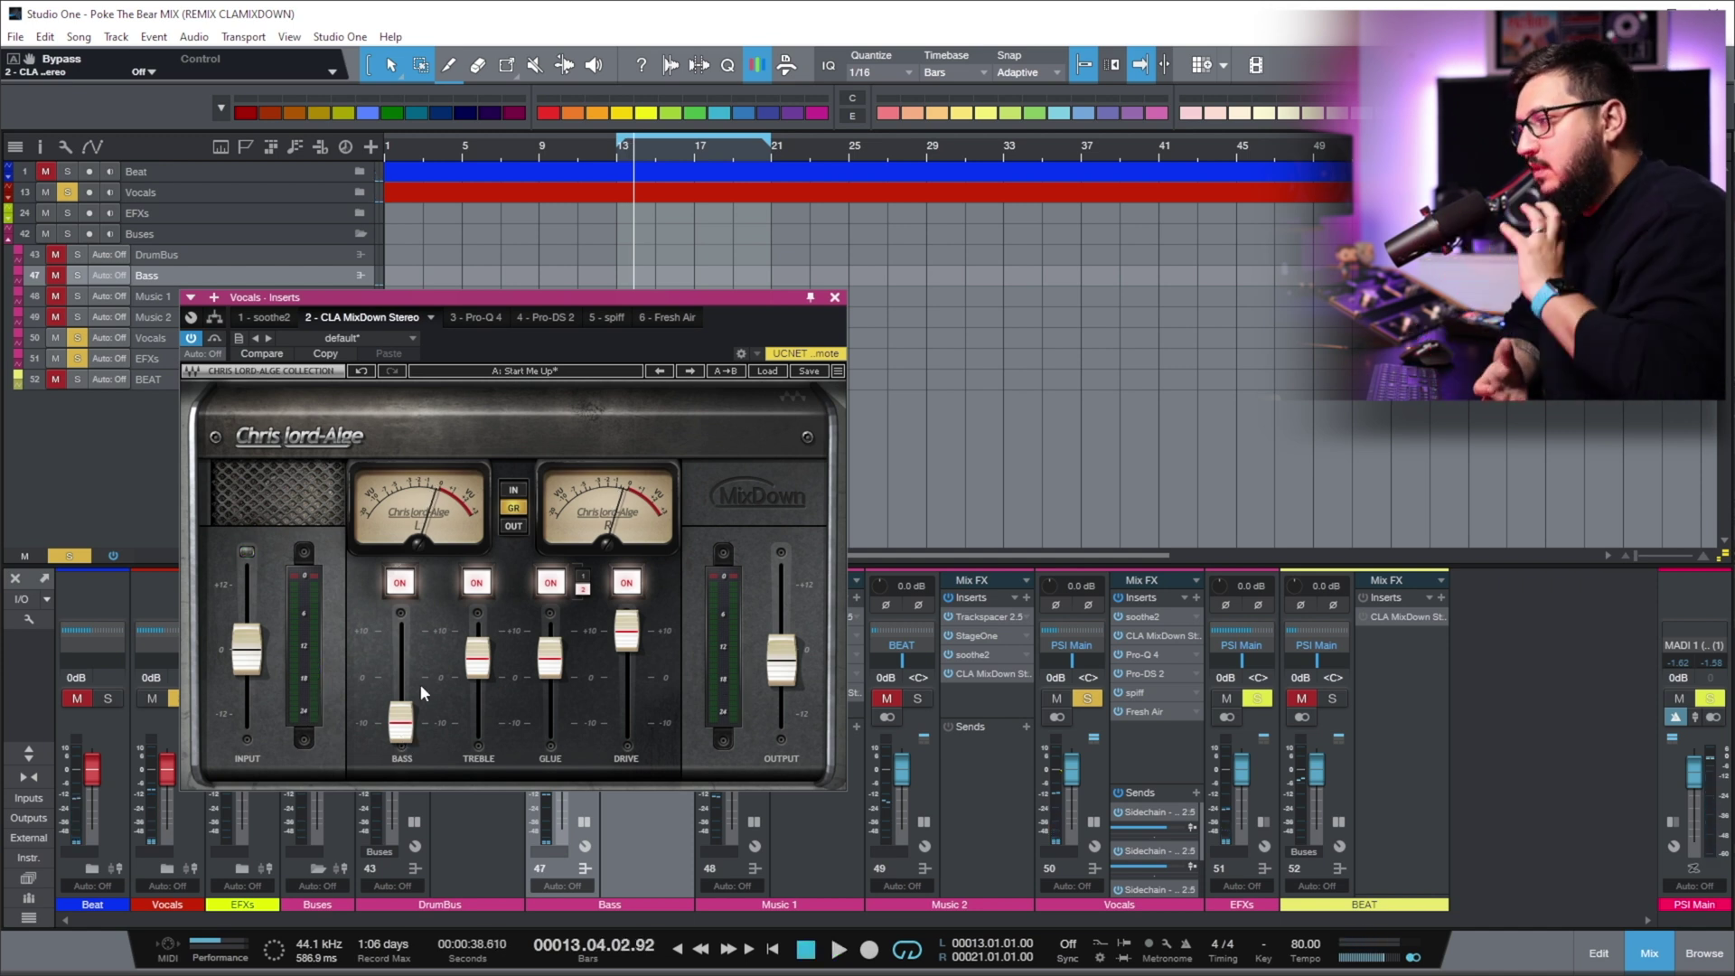
Switch off all four sections of the Vocals plug-in, audition Bass alone, and raise its fader to about midway between -10 and 0
left_click(401, 585)
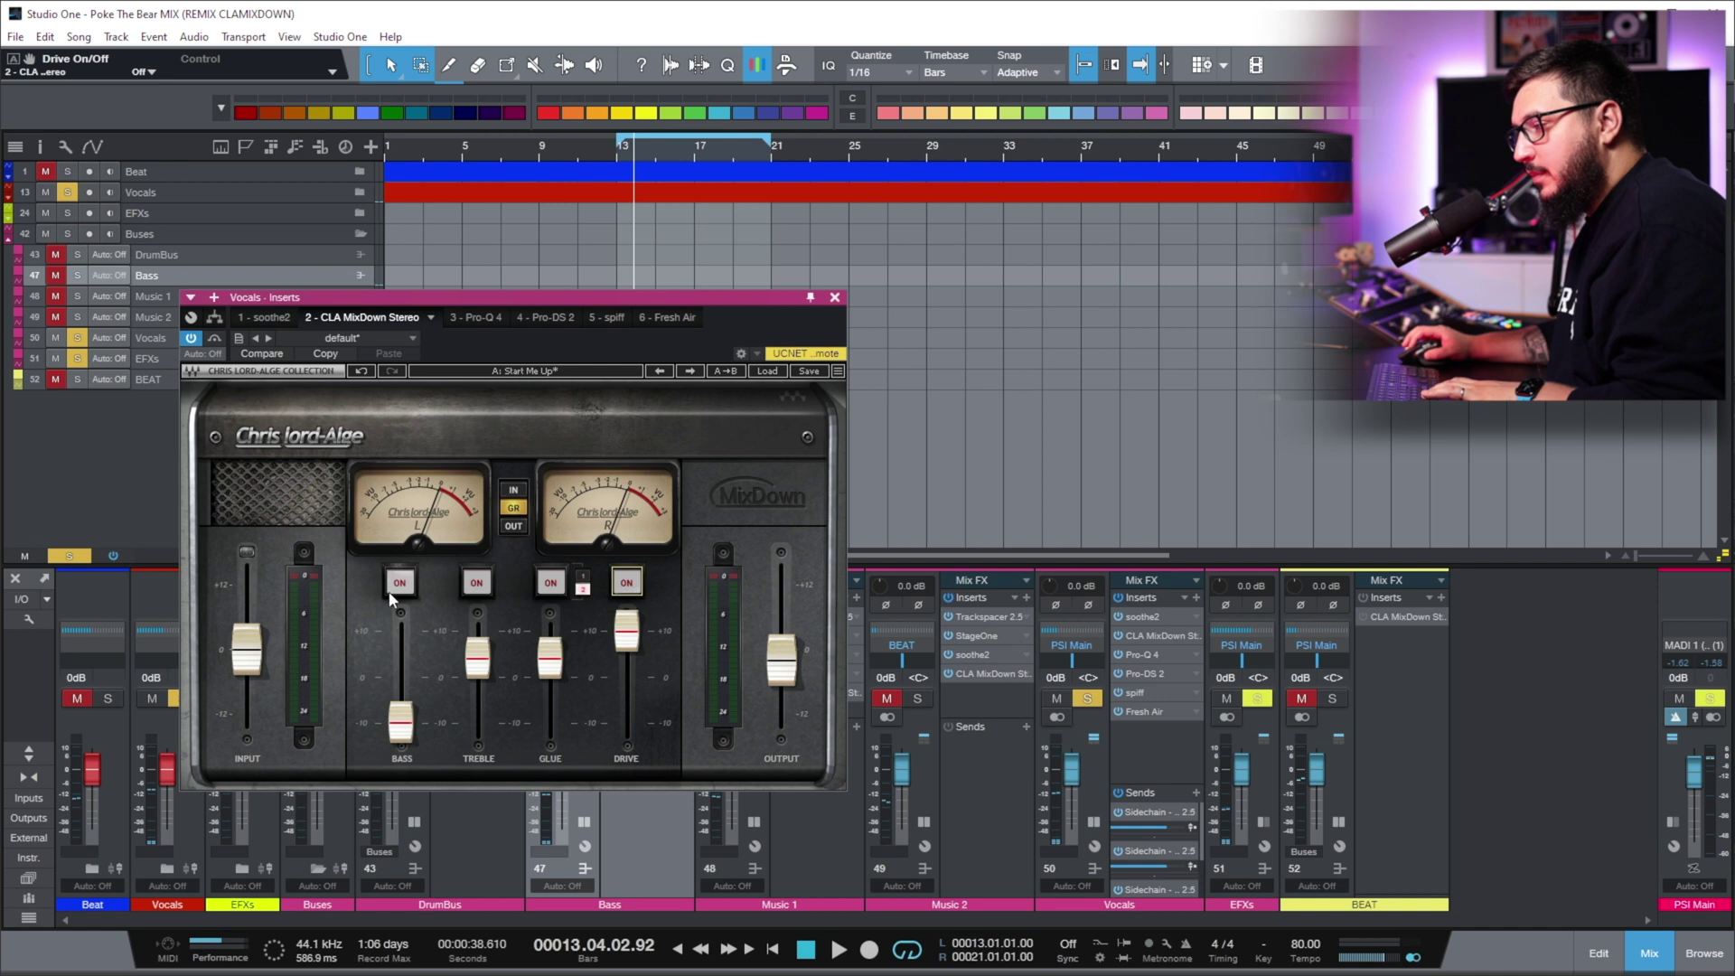
key("space")
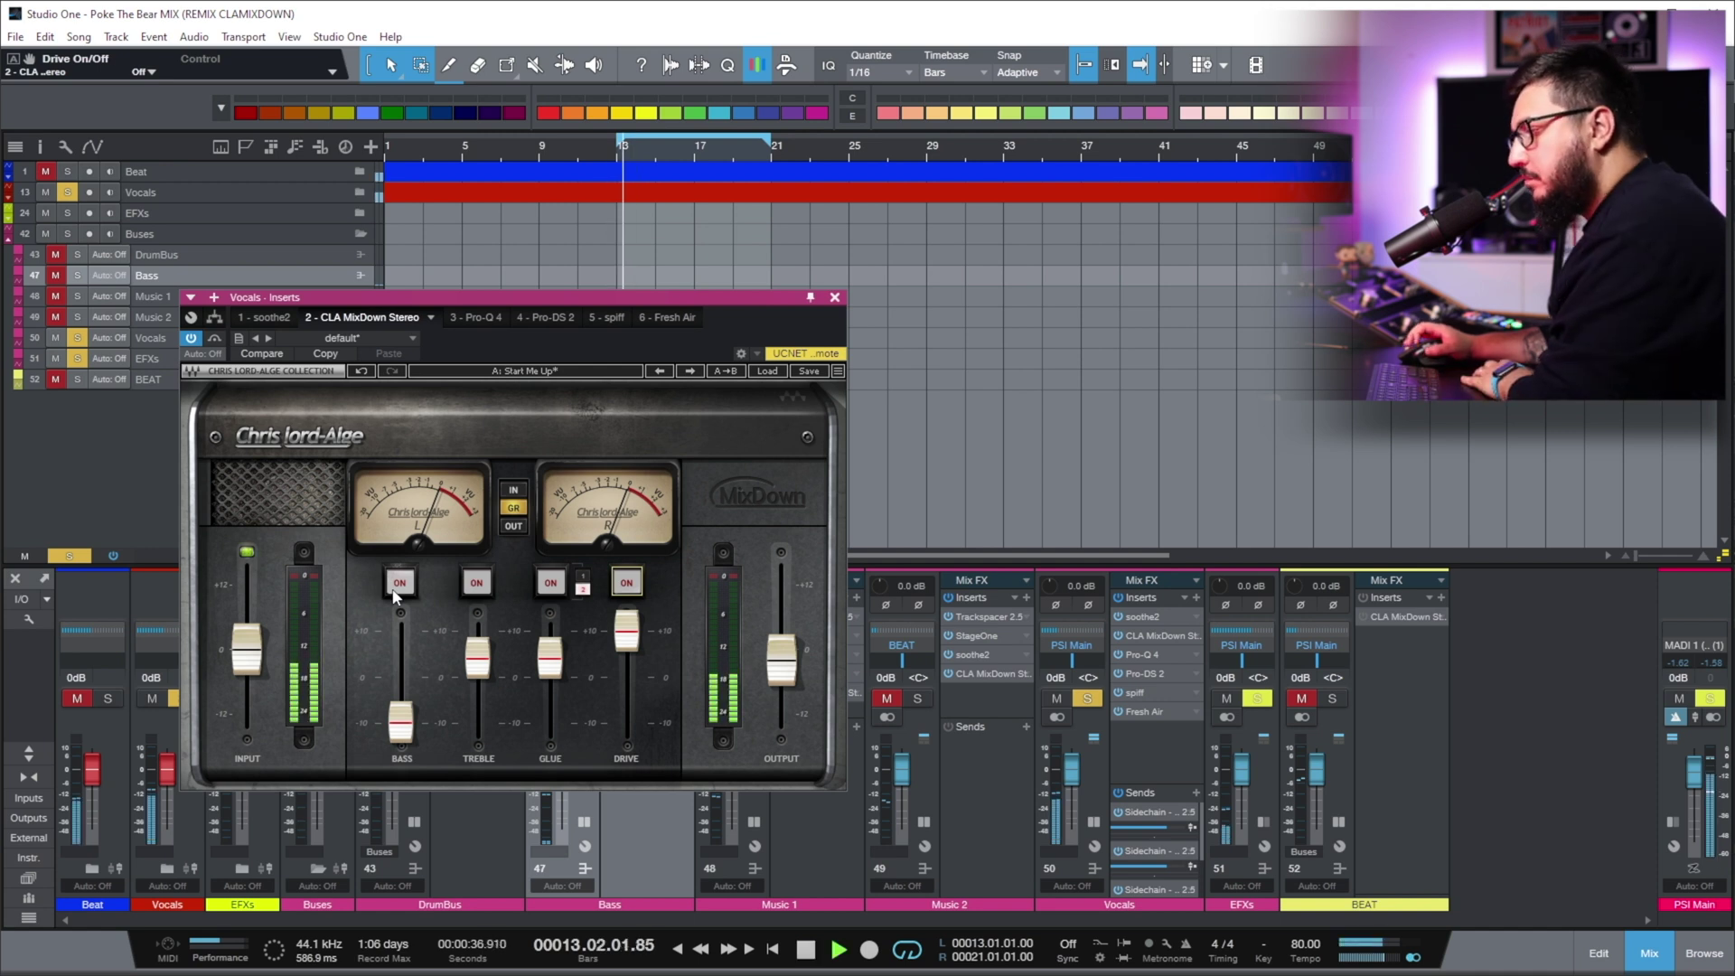
left_click(394, 592)
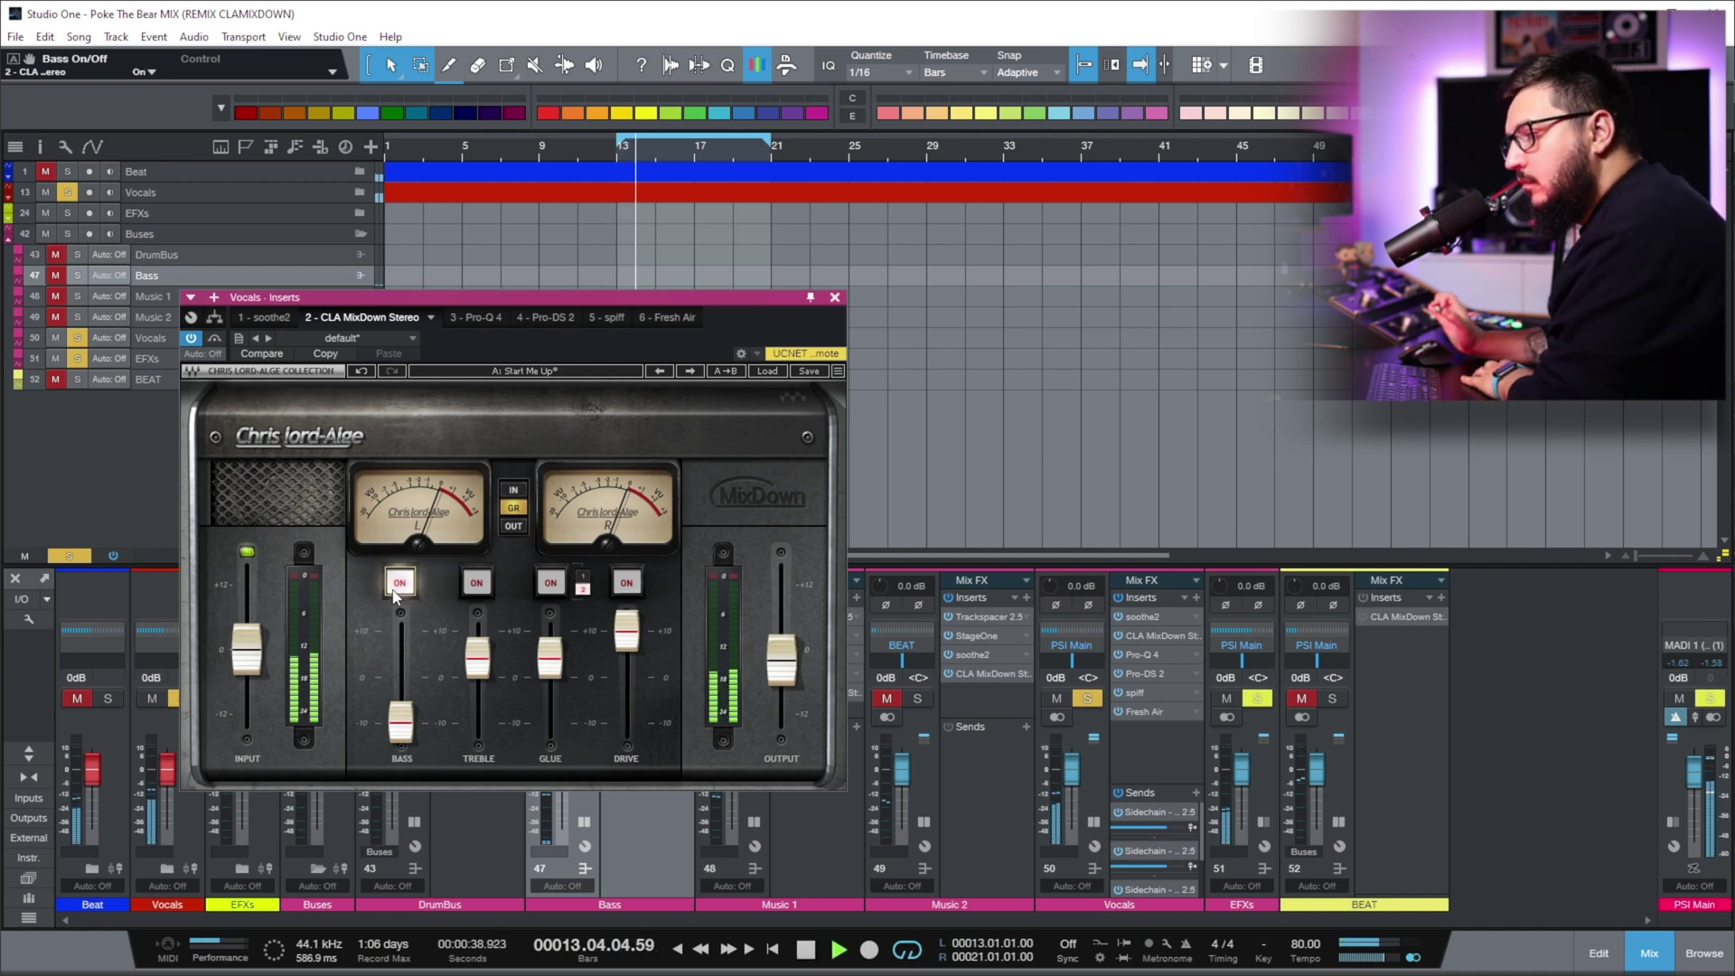
mouse_move(401, 723)
left_mouse_down()
mouse_move(401, 630)
mouse_move(402, 702)
left_mouse_up()
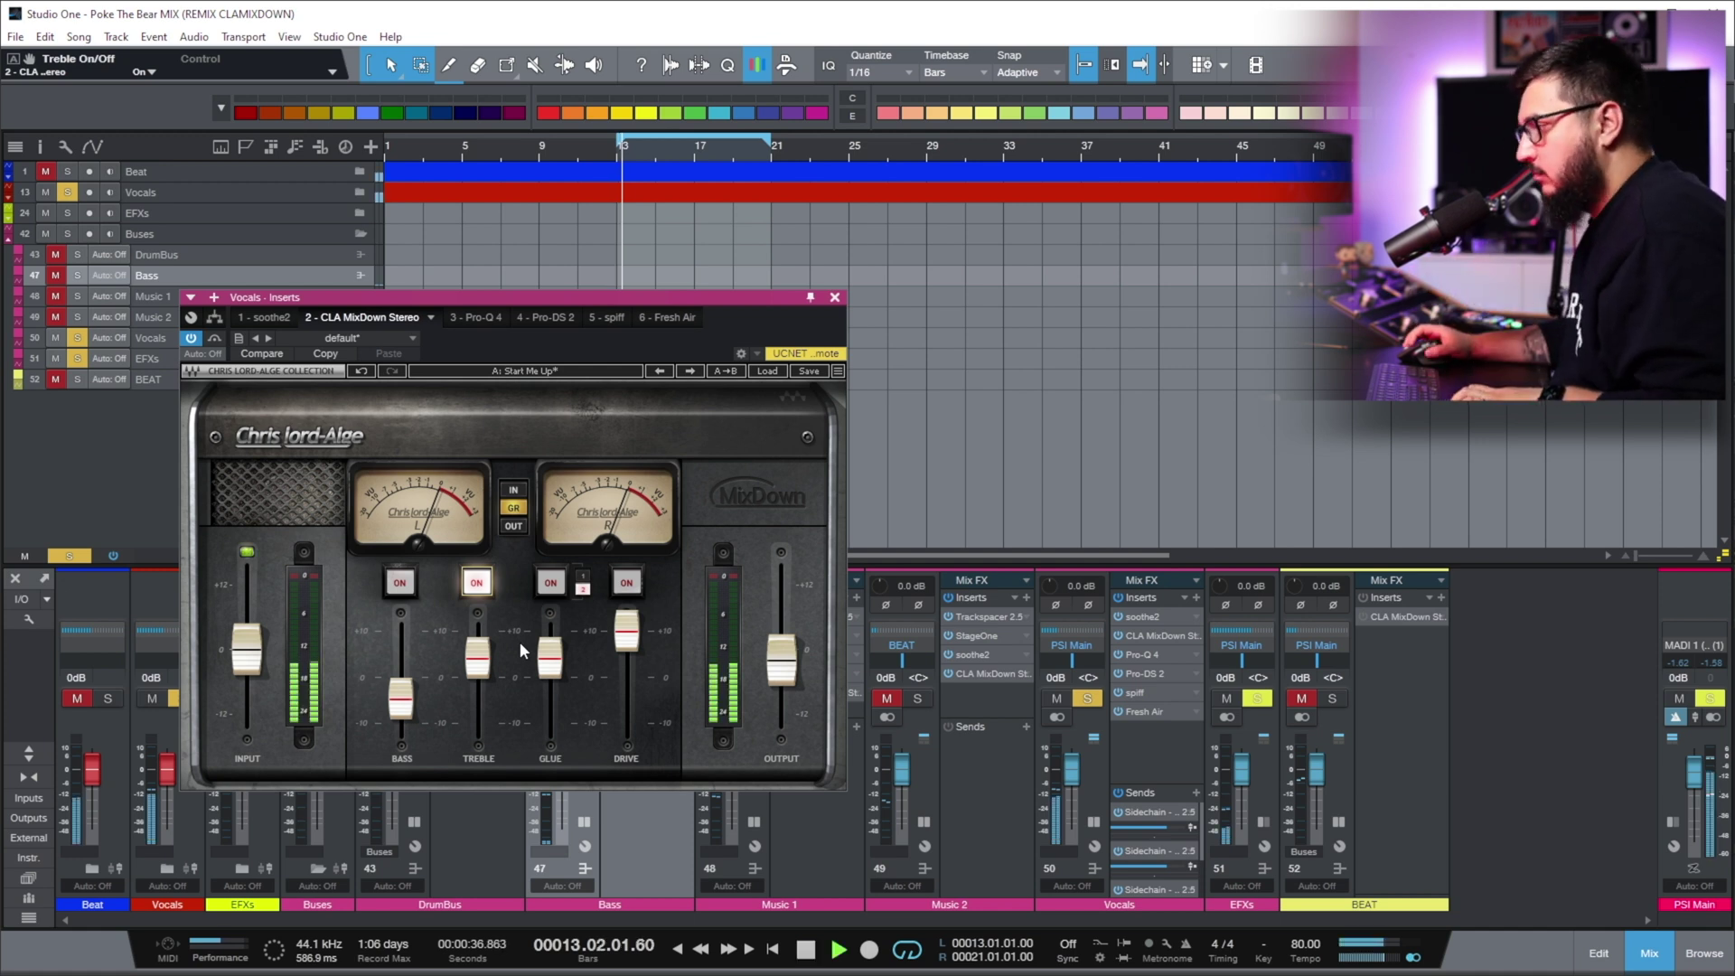
Set Treble on the Vocals plug-in to about 3.9 and compare it on and off before stopping playback
mouse_move(477, 658)
left_mouse_down()
mouse_move(477, 631)
mouse_move(483, 658)
left_mouse_up()
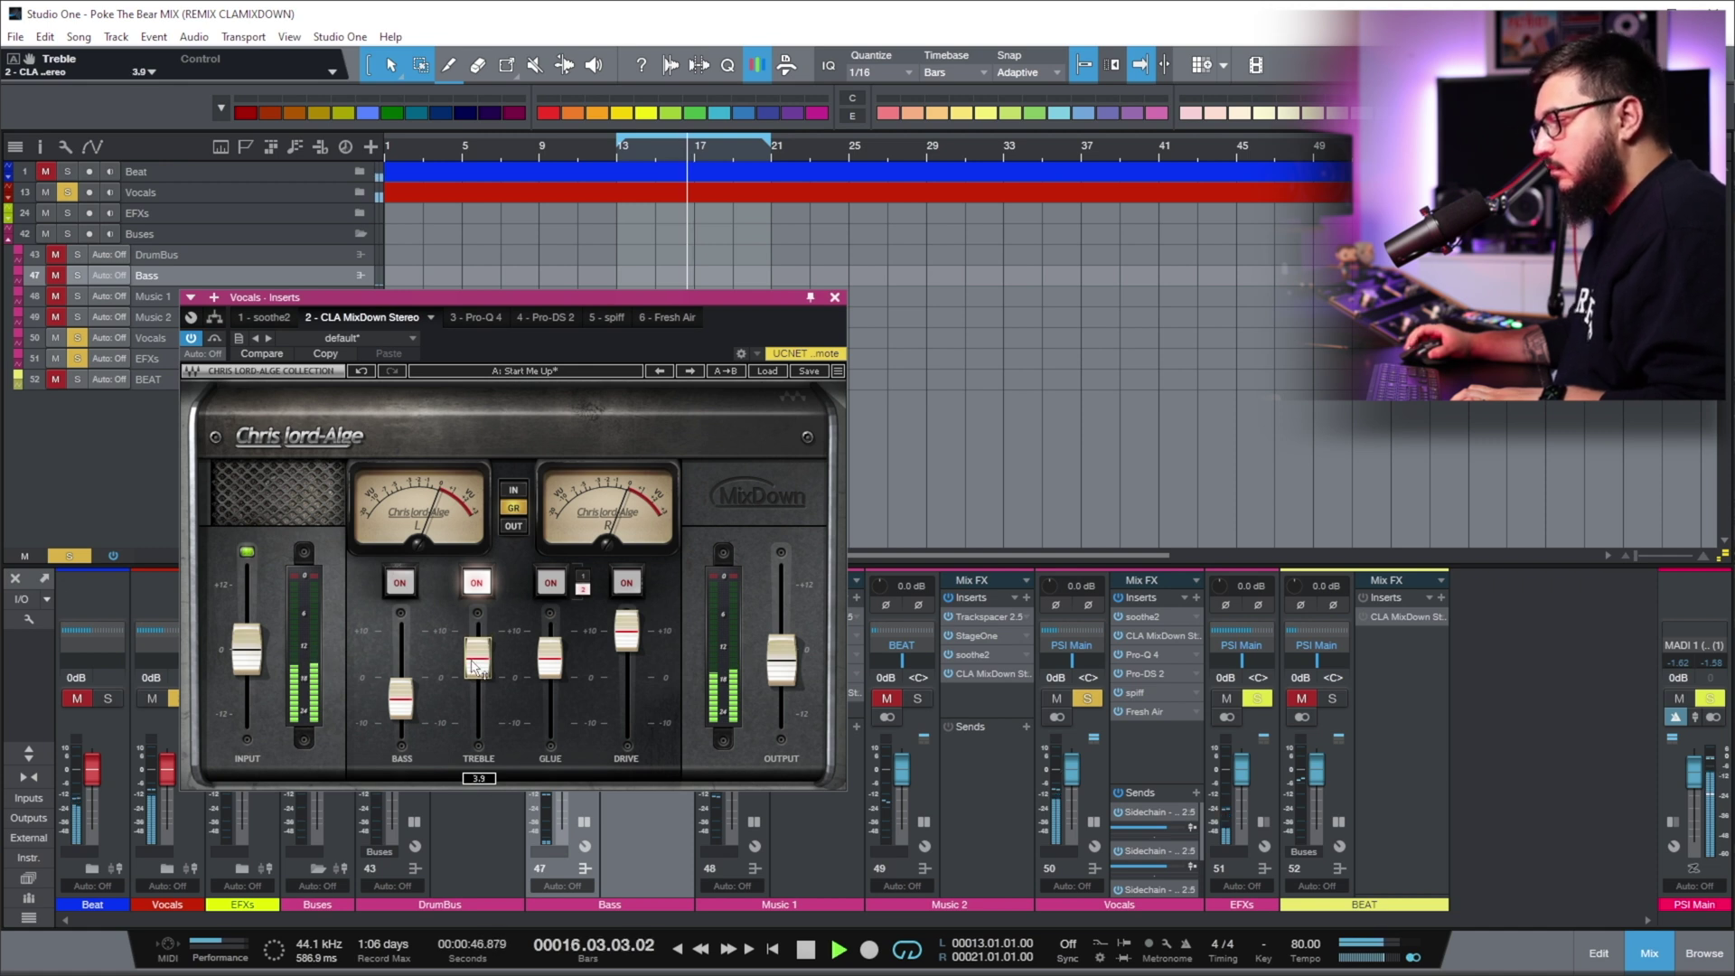
left_click(478, 587)
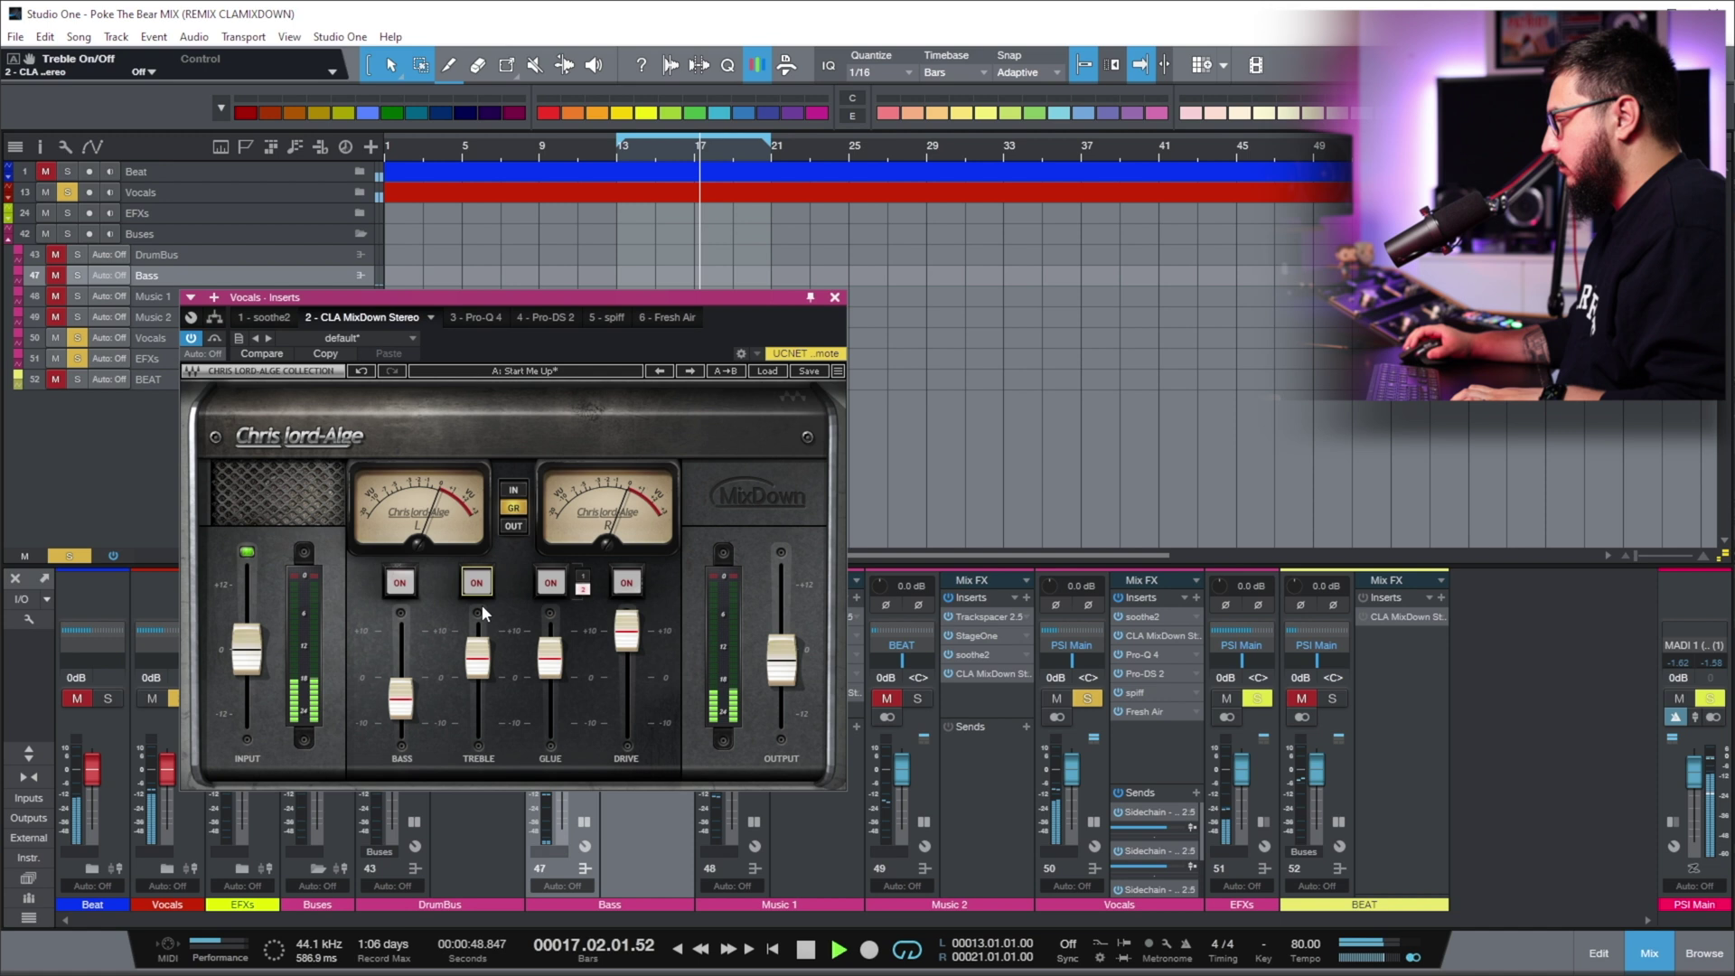
left_click(484, 589)
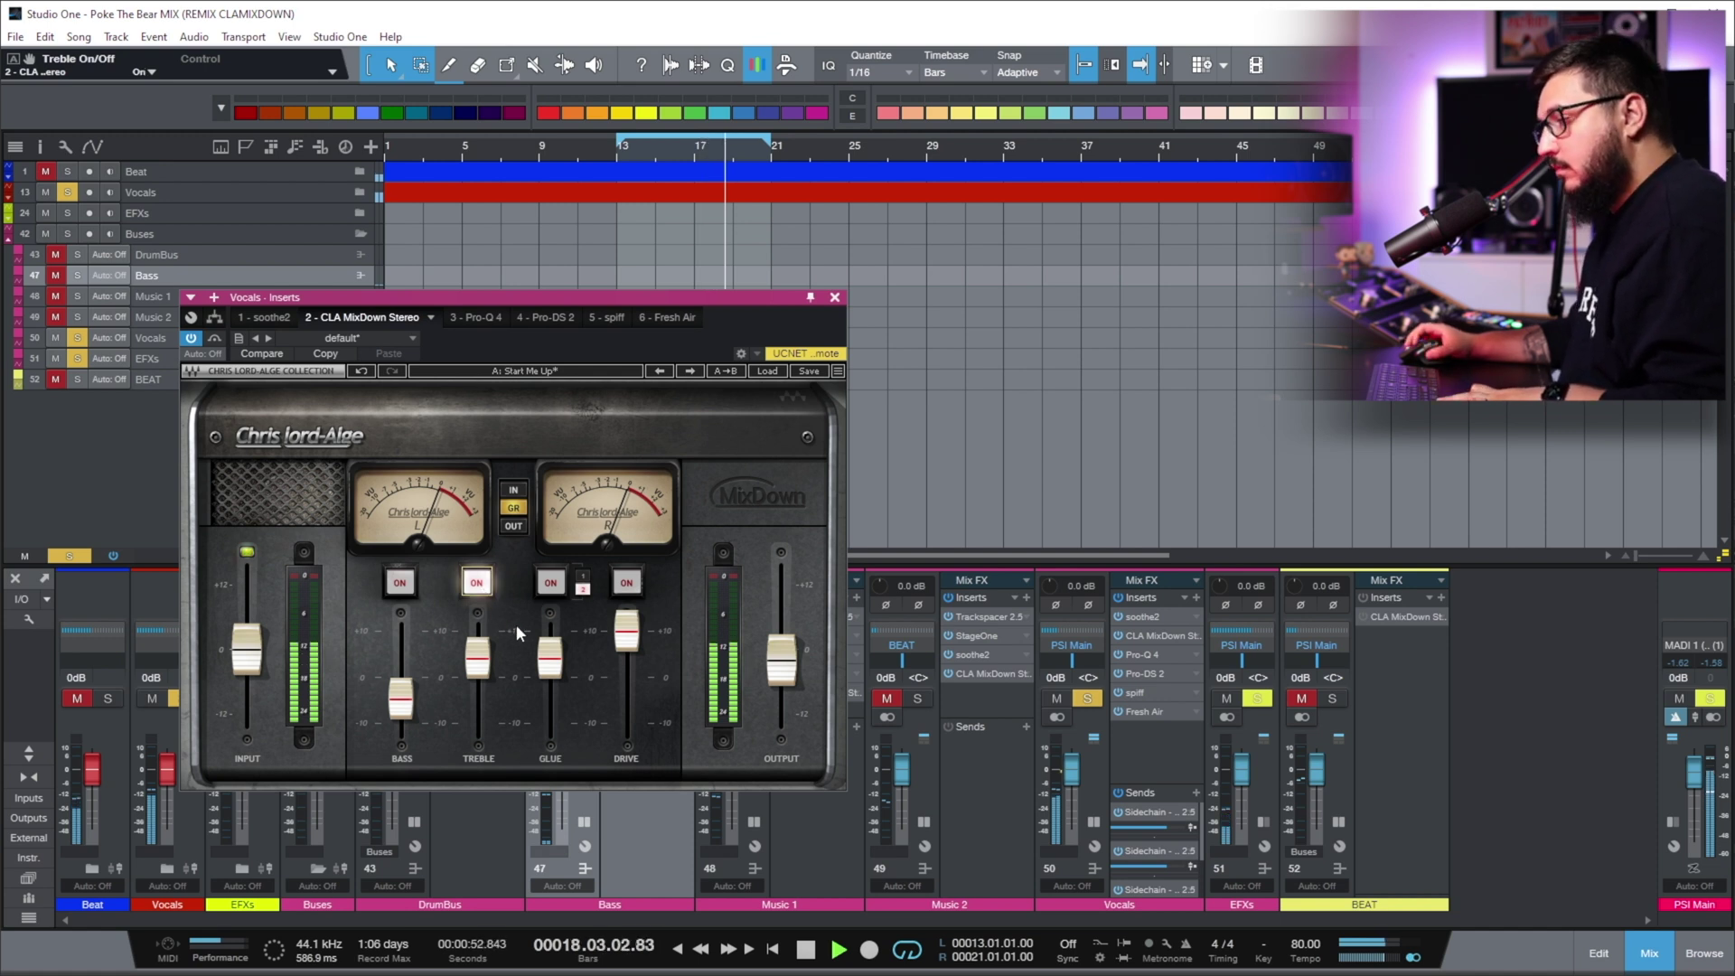
key("space")
Enable Bass alongside Treble on the Vocals plug-in and compare both with bypass during playback
left_click(400, 582)
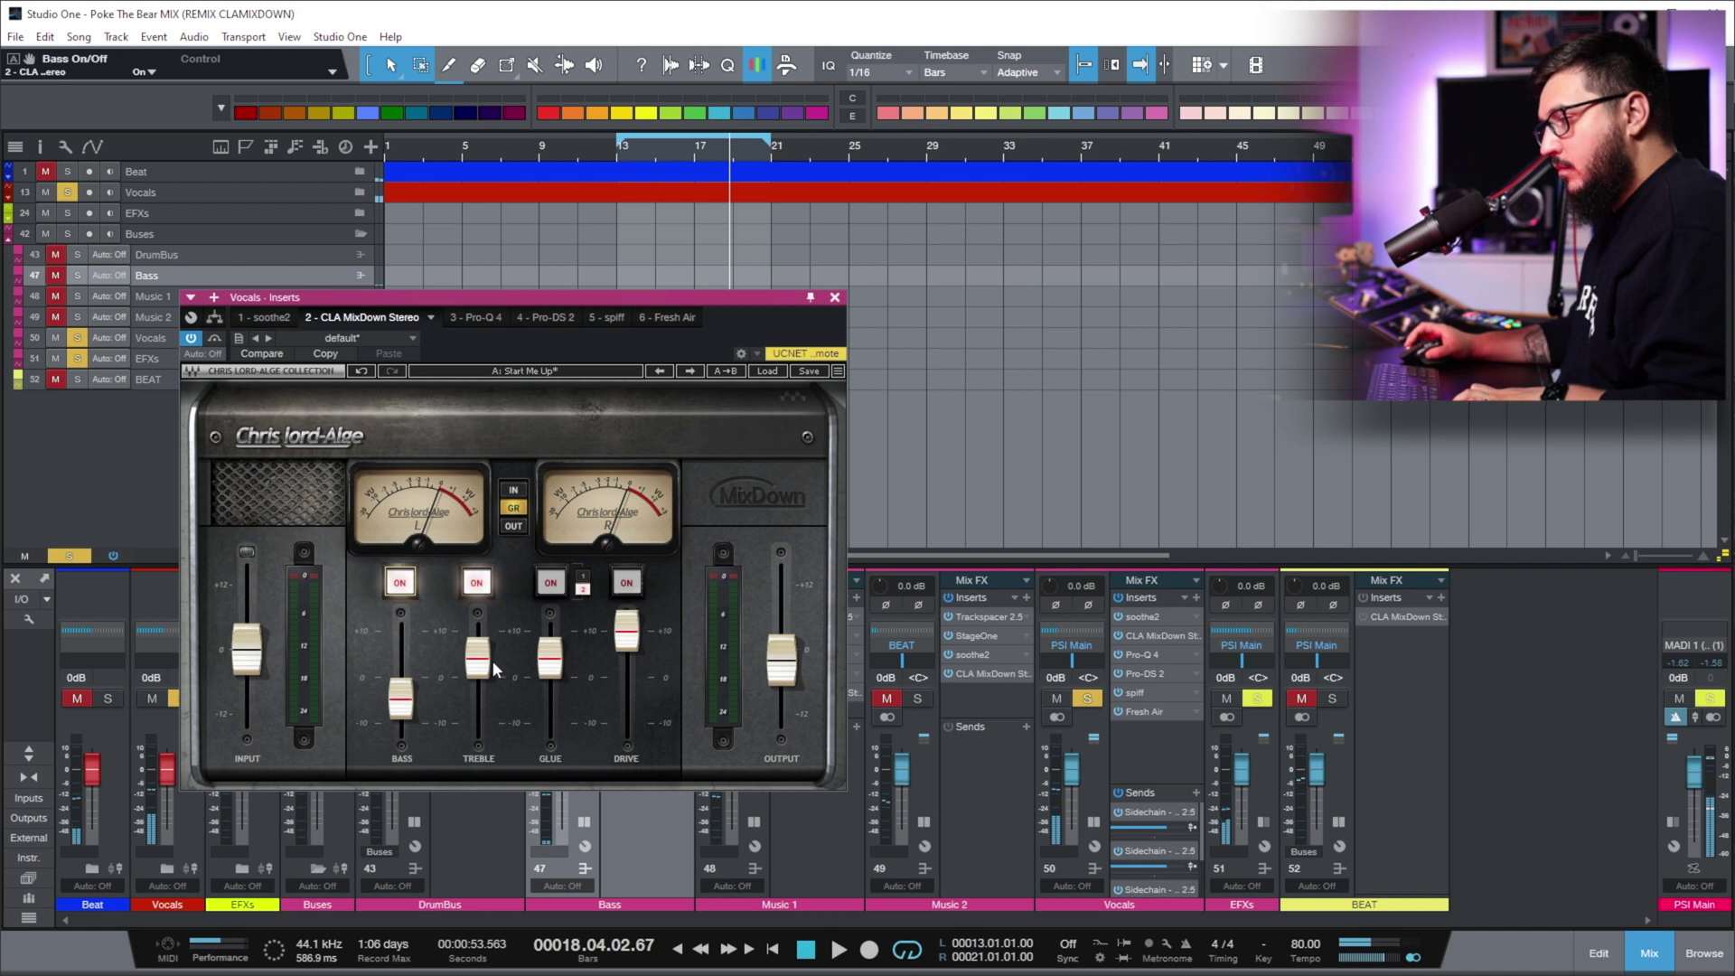
key("space")
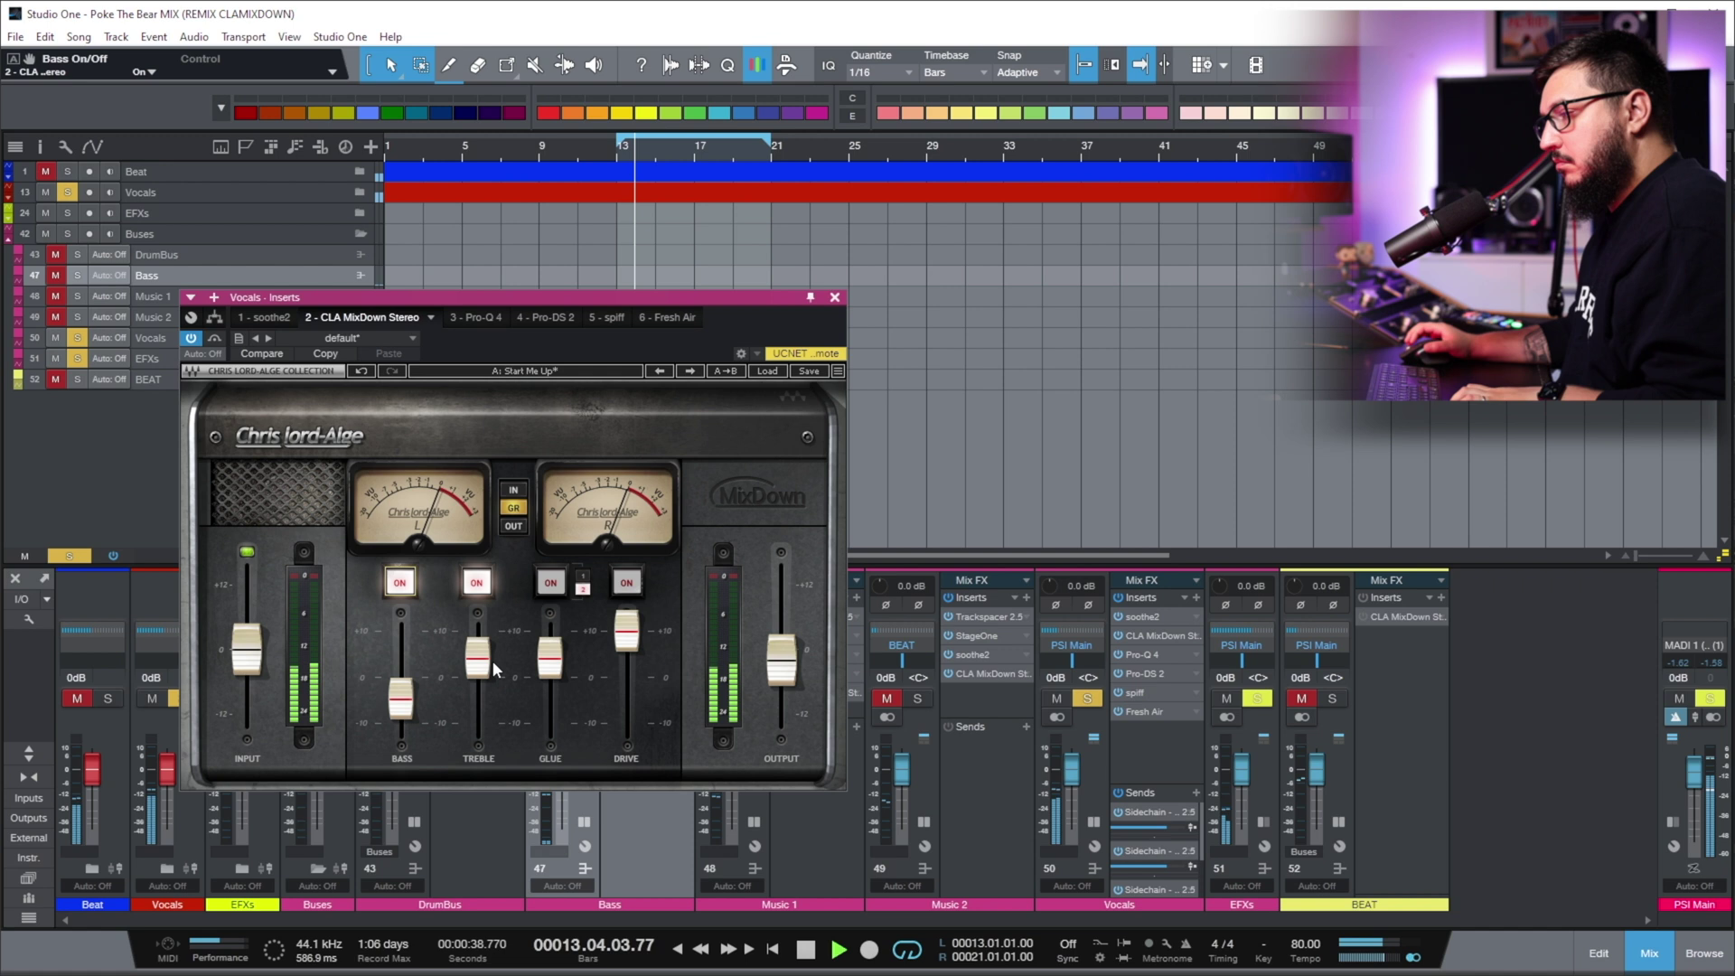
left_click(219, 341)
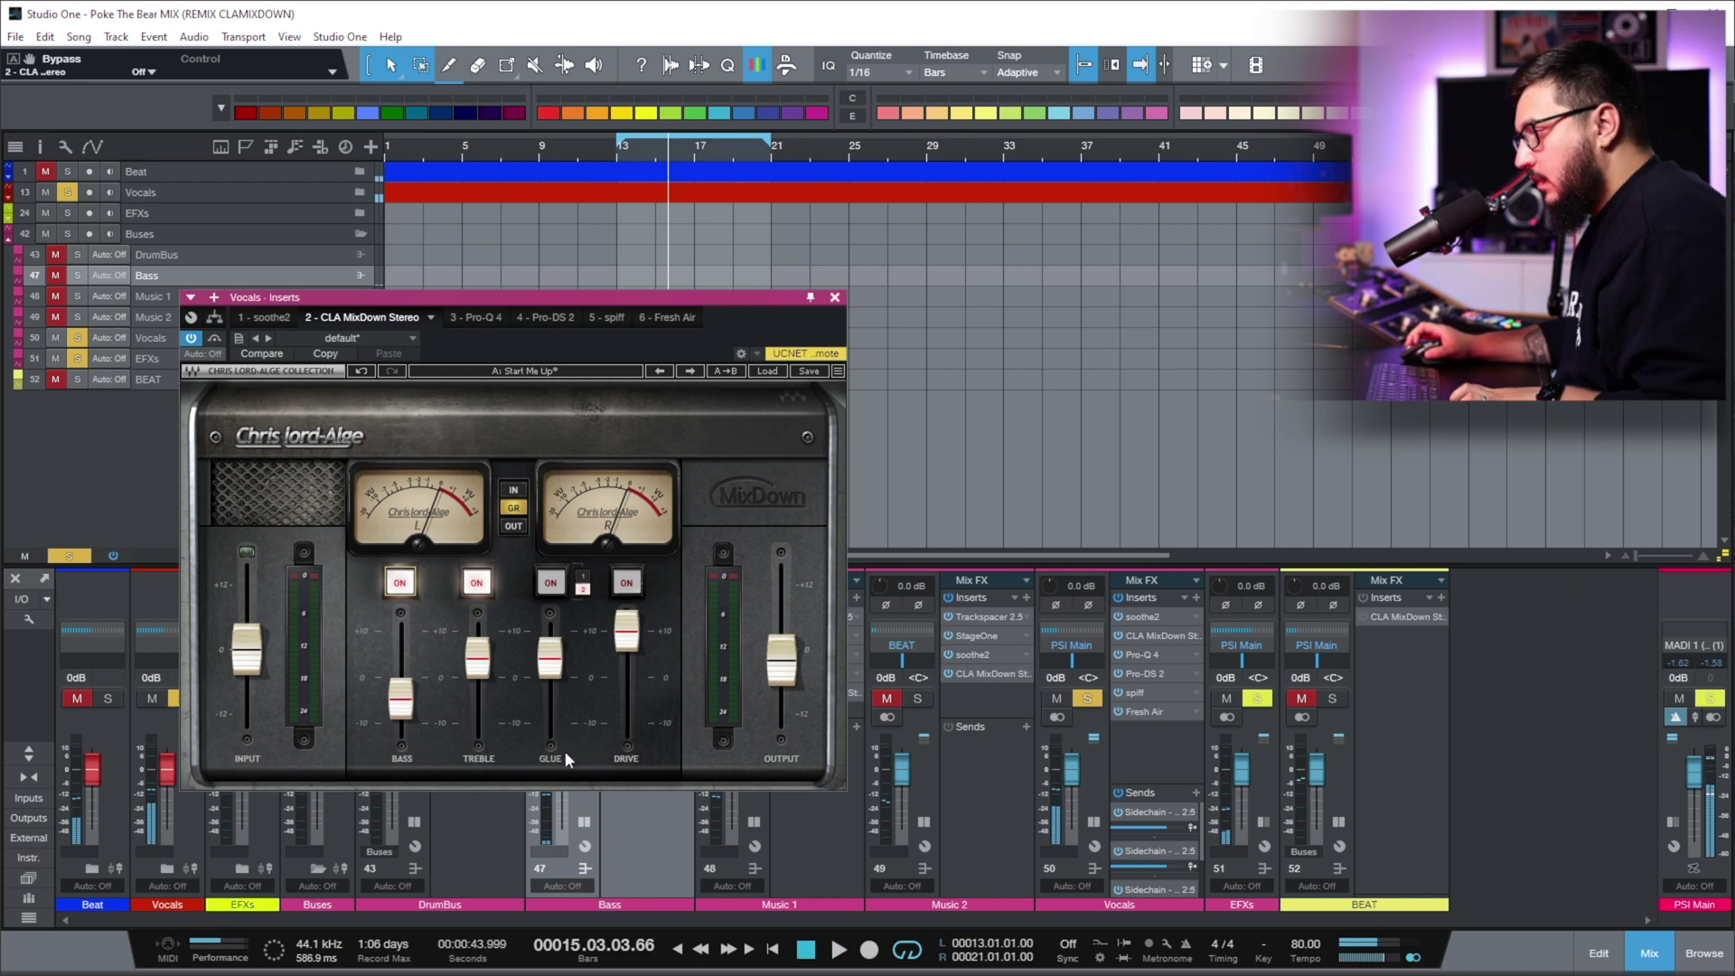
Enable Glue on the Vocals plug-in at 4.0 and compare it on and off during playback
left_click(550, 584)
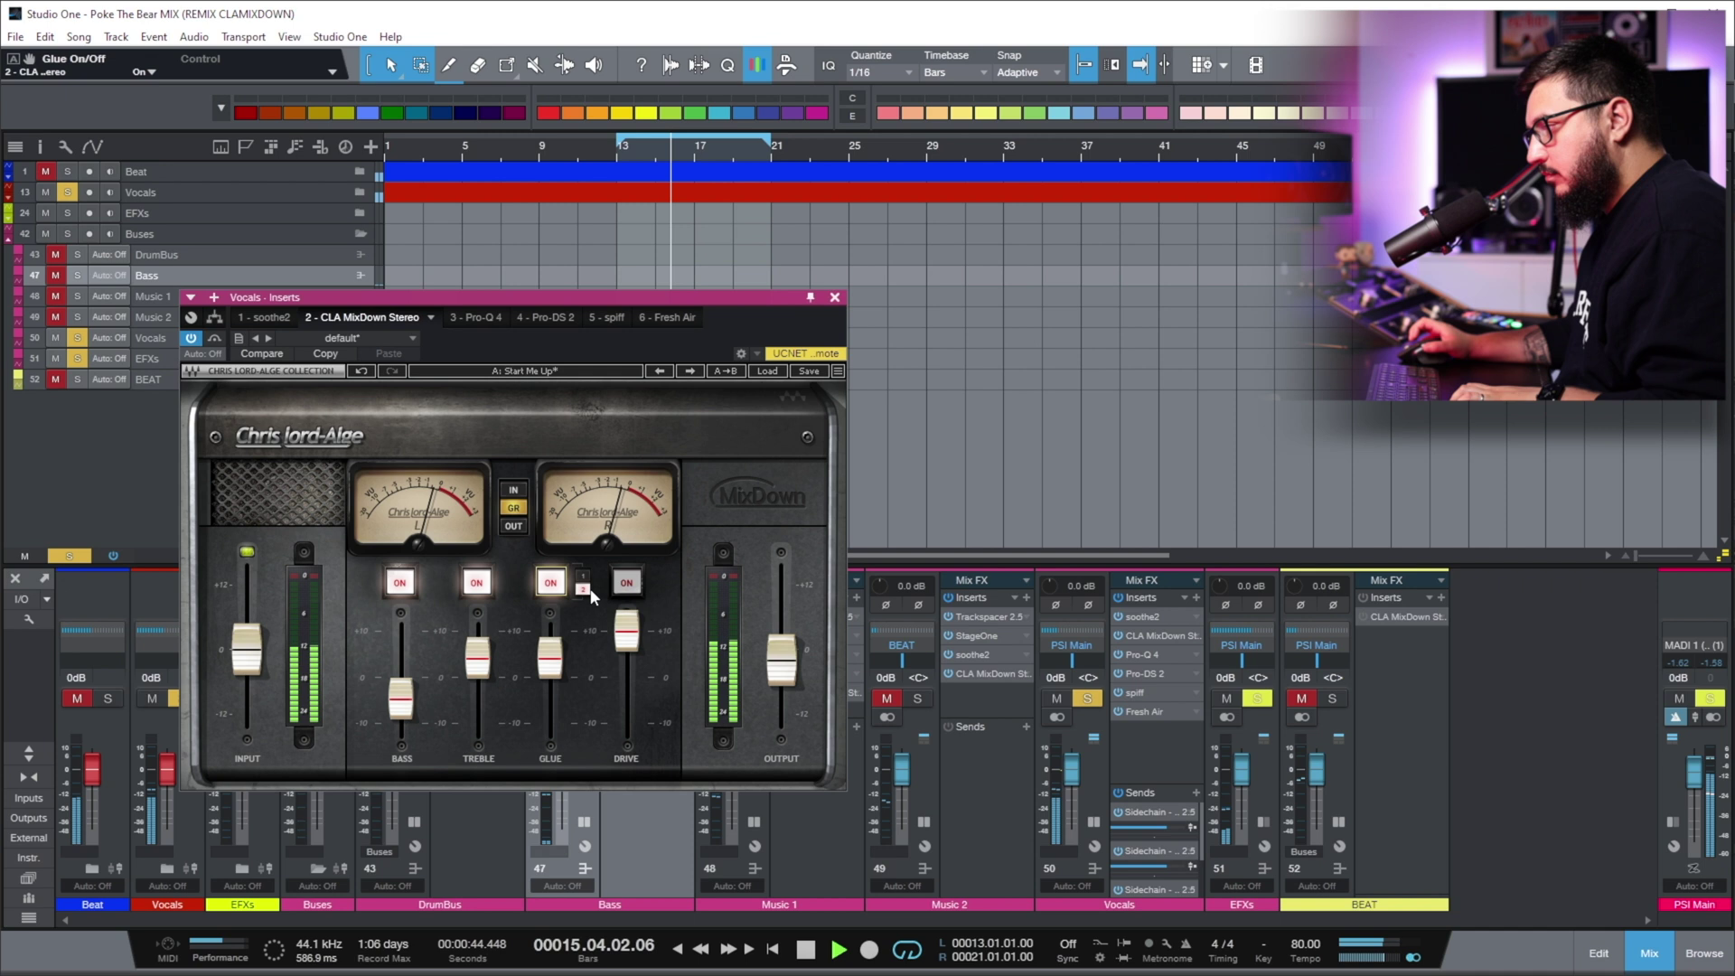
key("space")
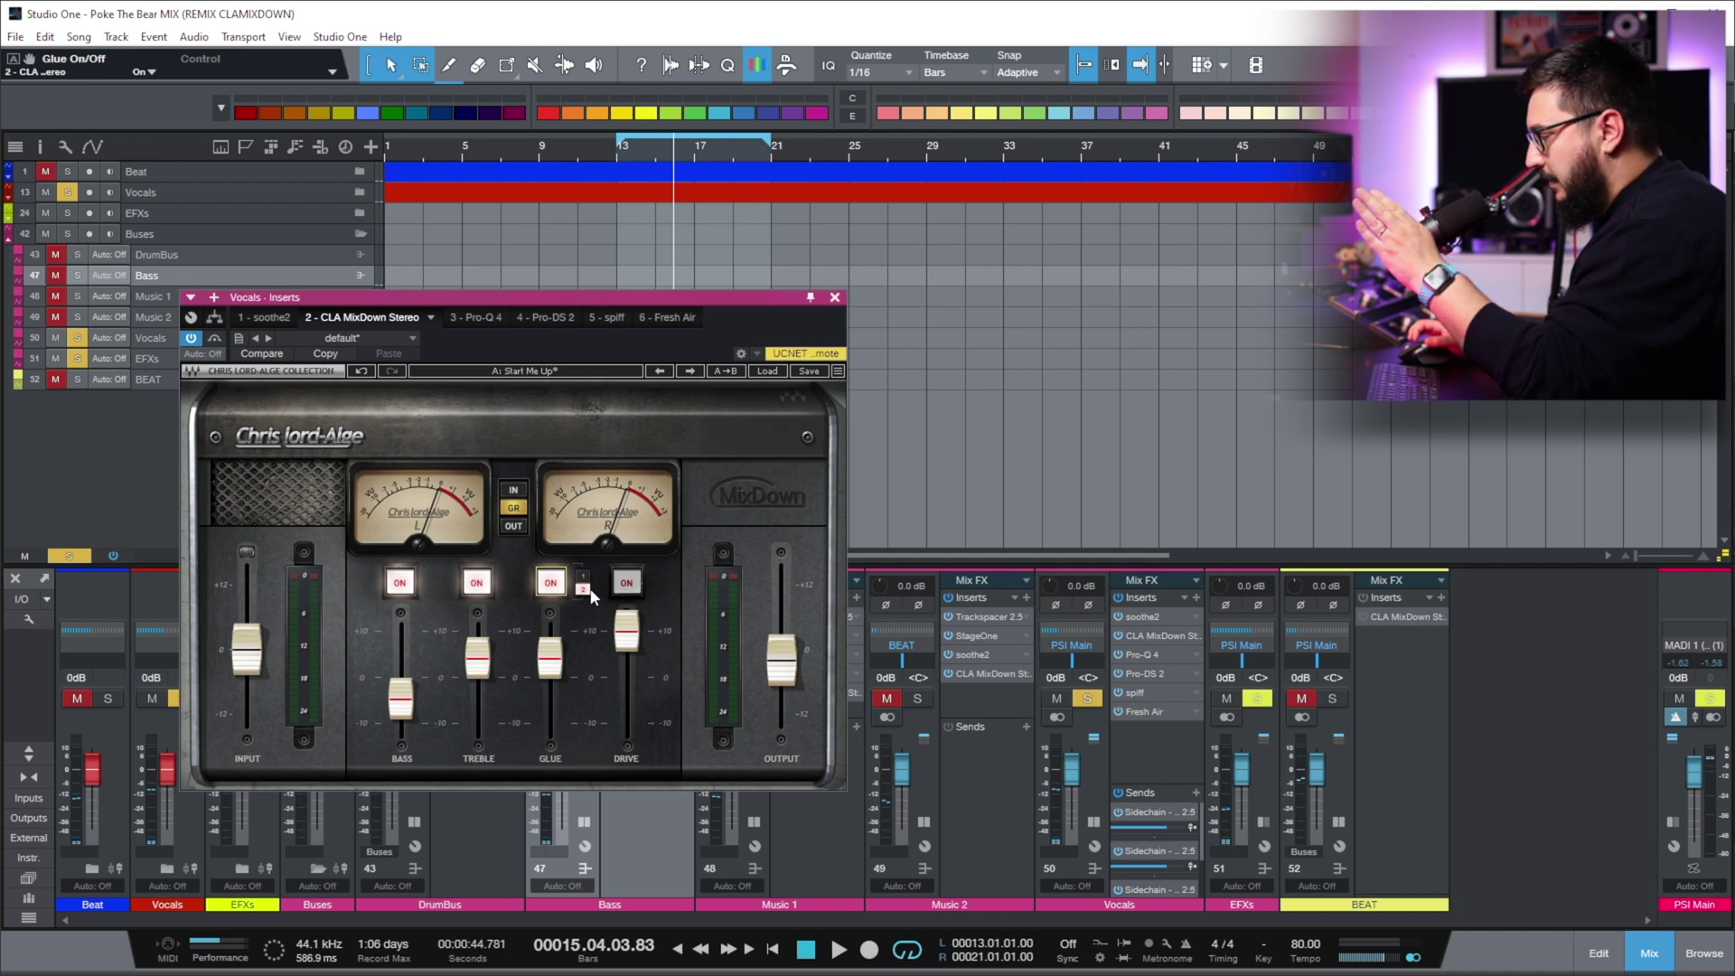
key("space")
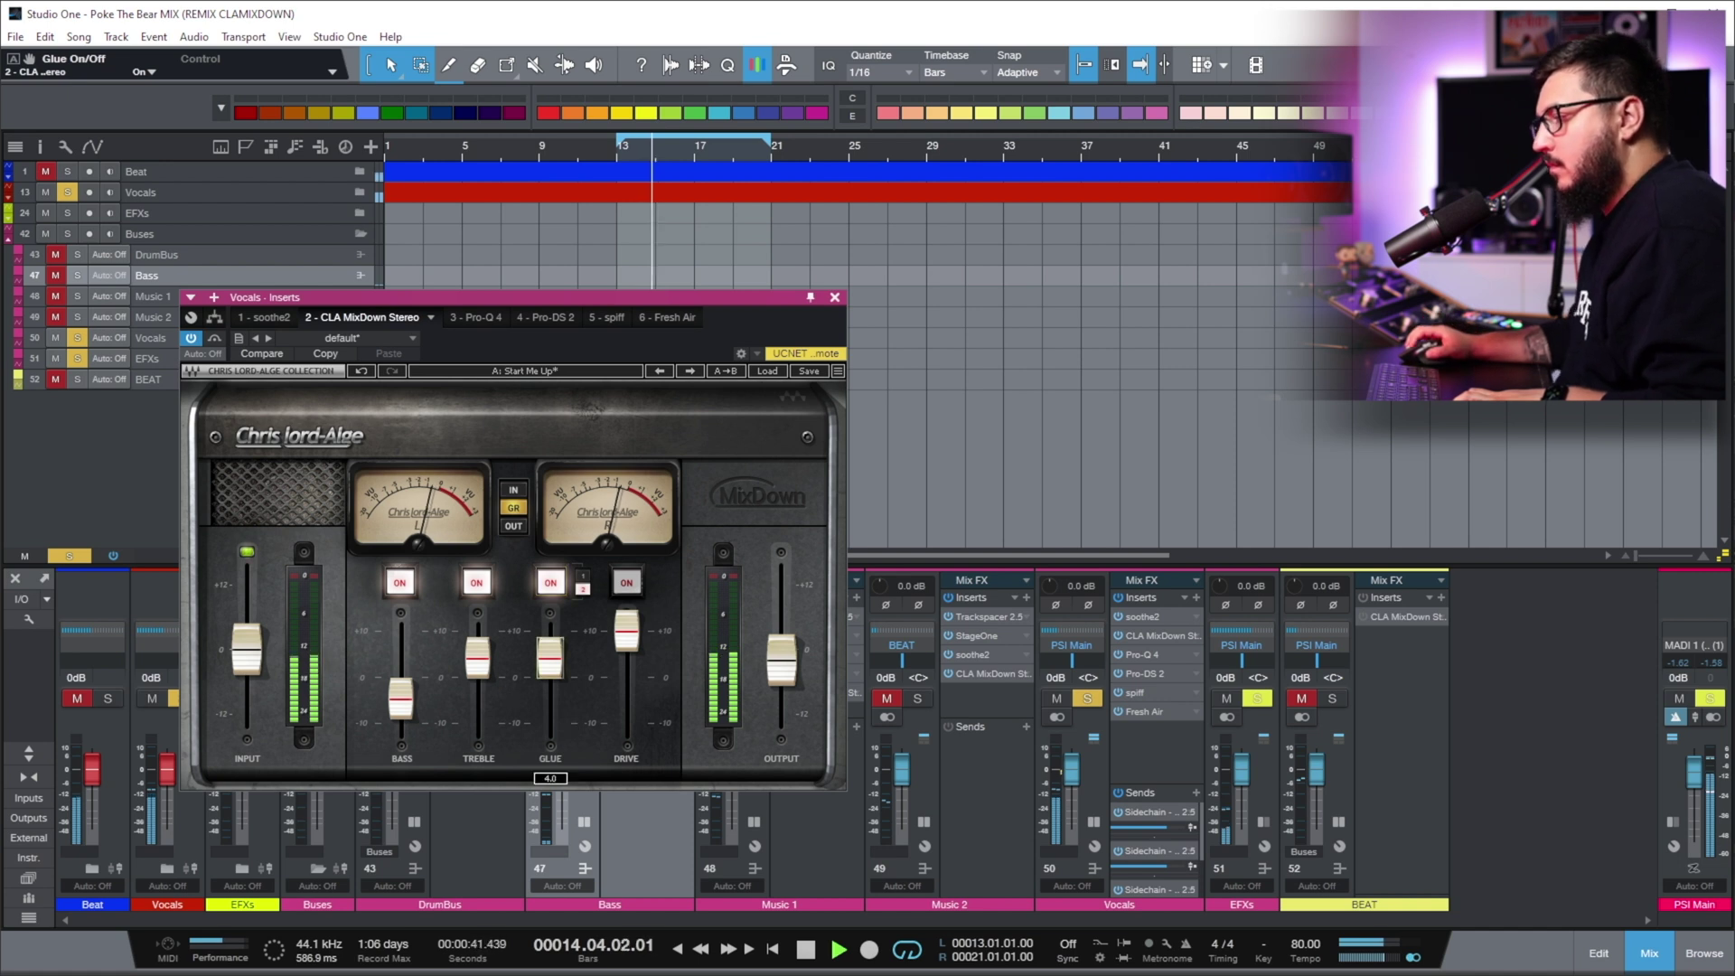
left_click(551, 582)
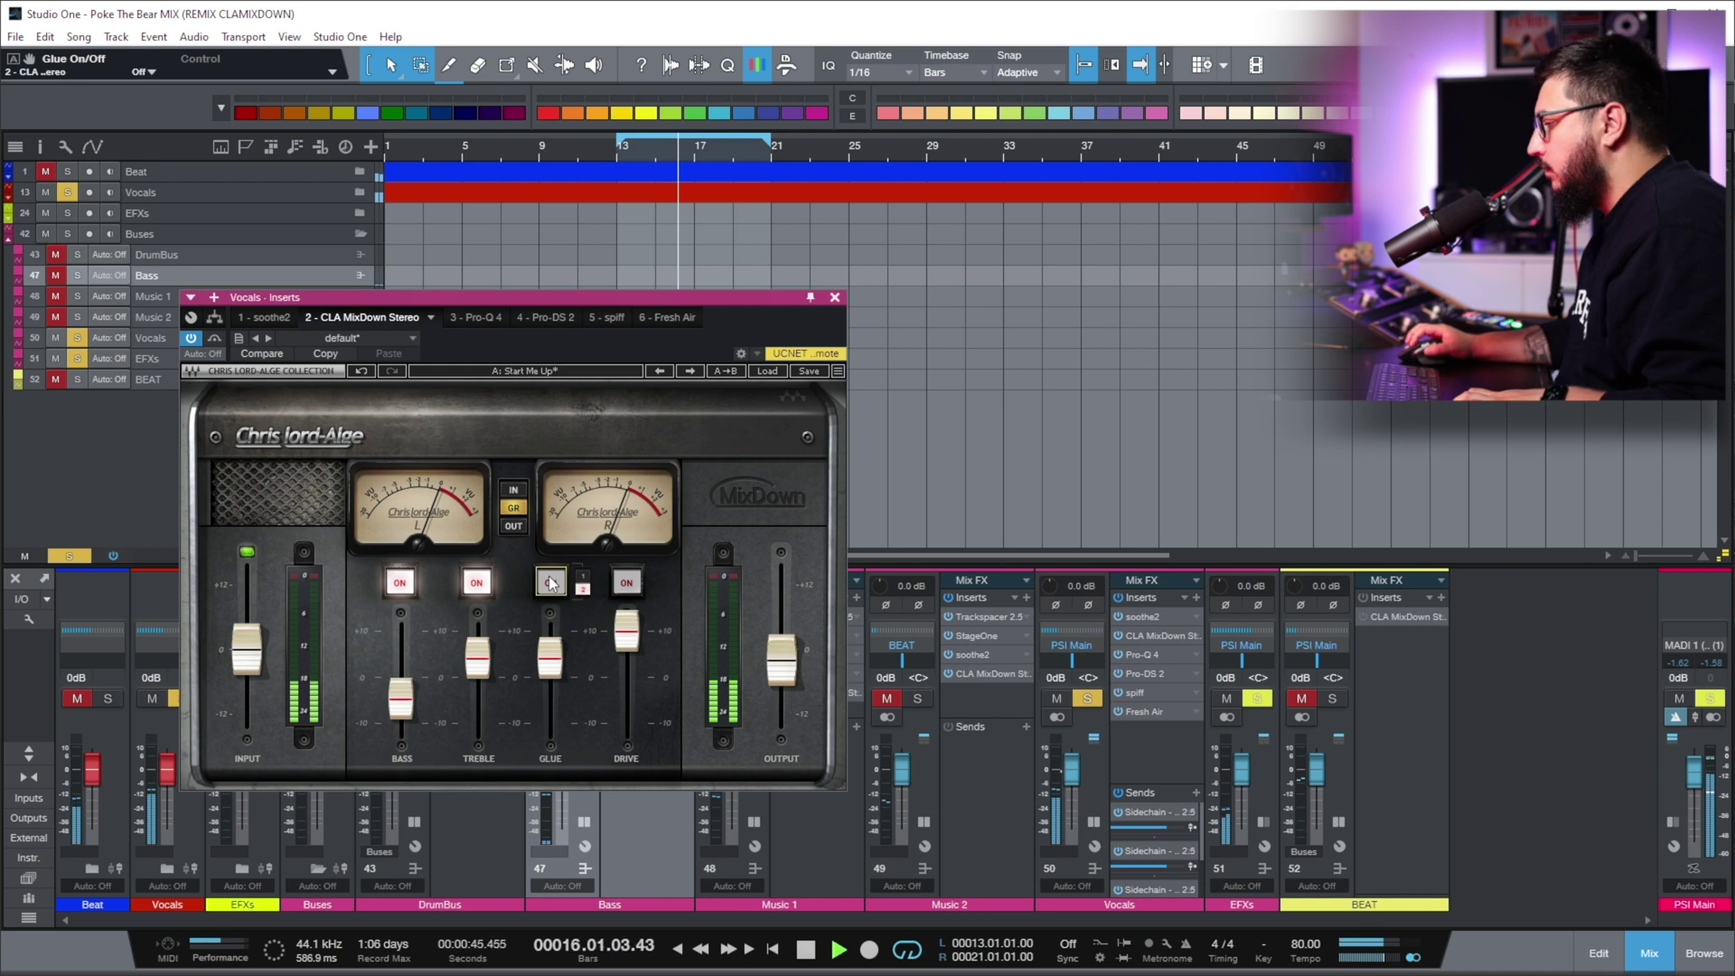
left_click(551, 583)
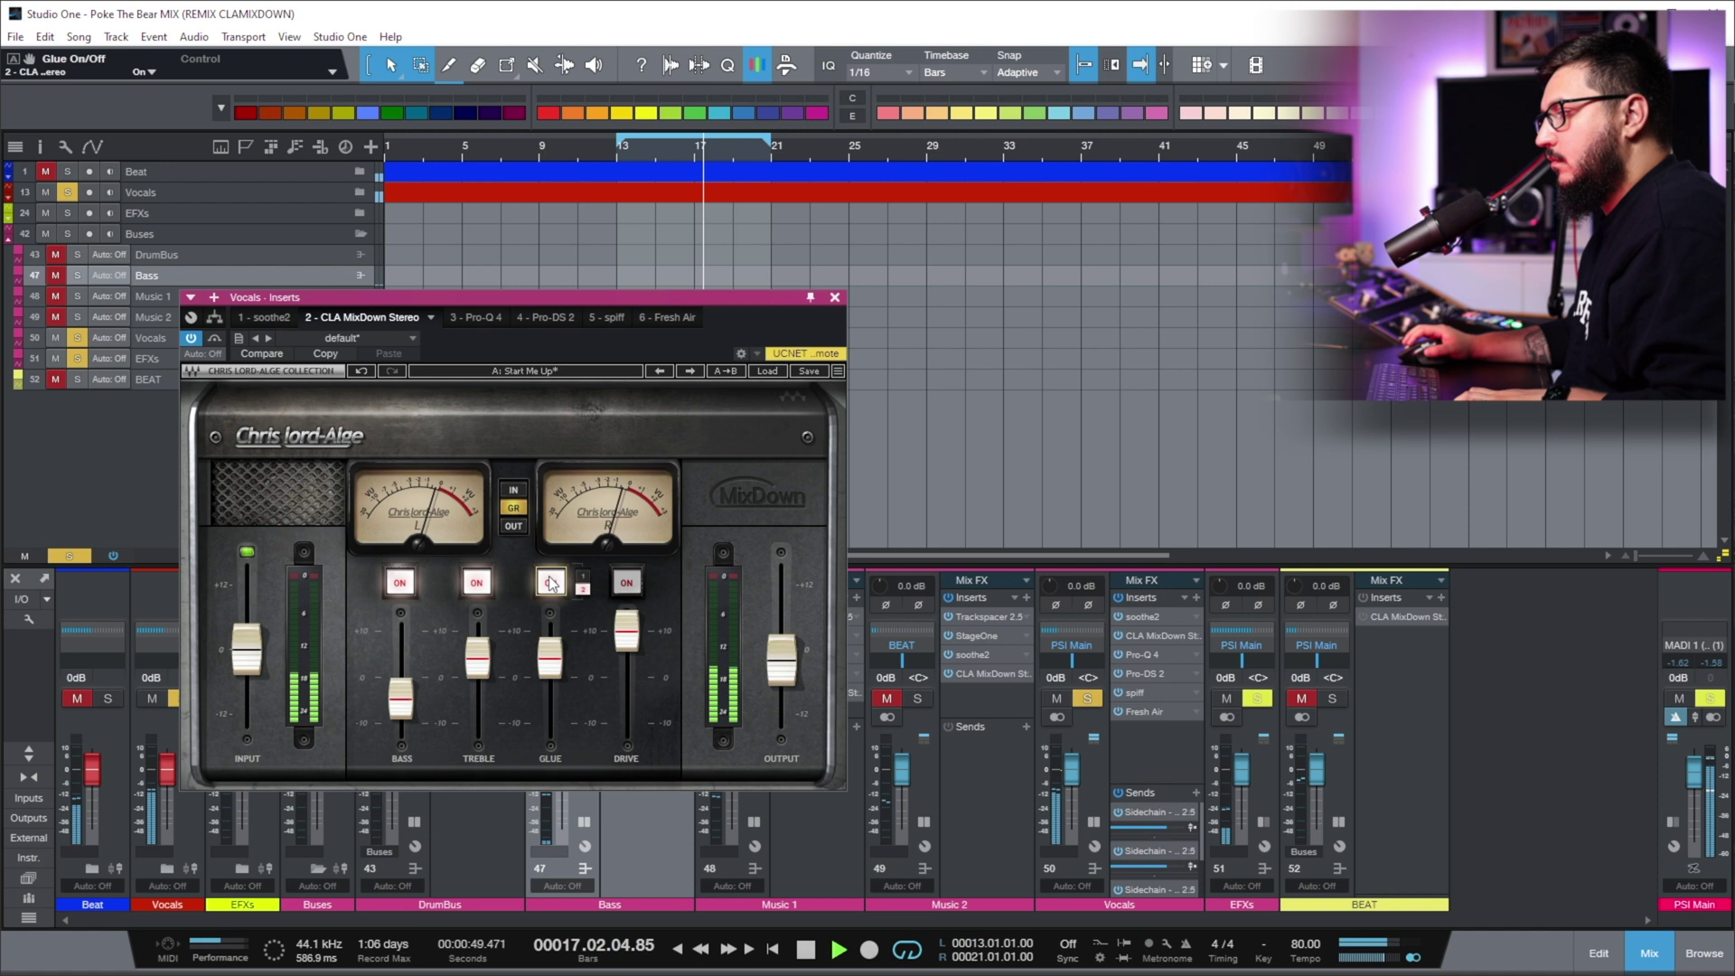
key("space")
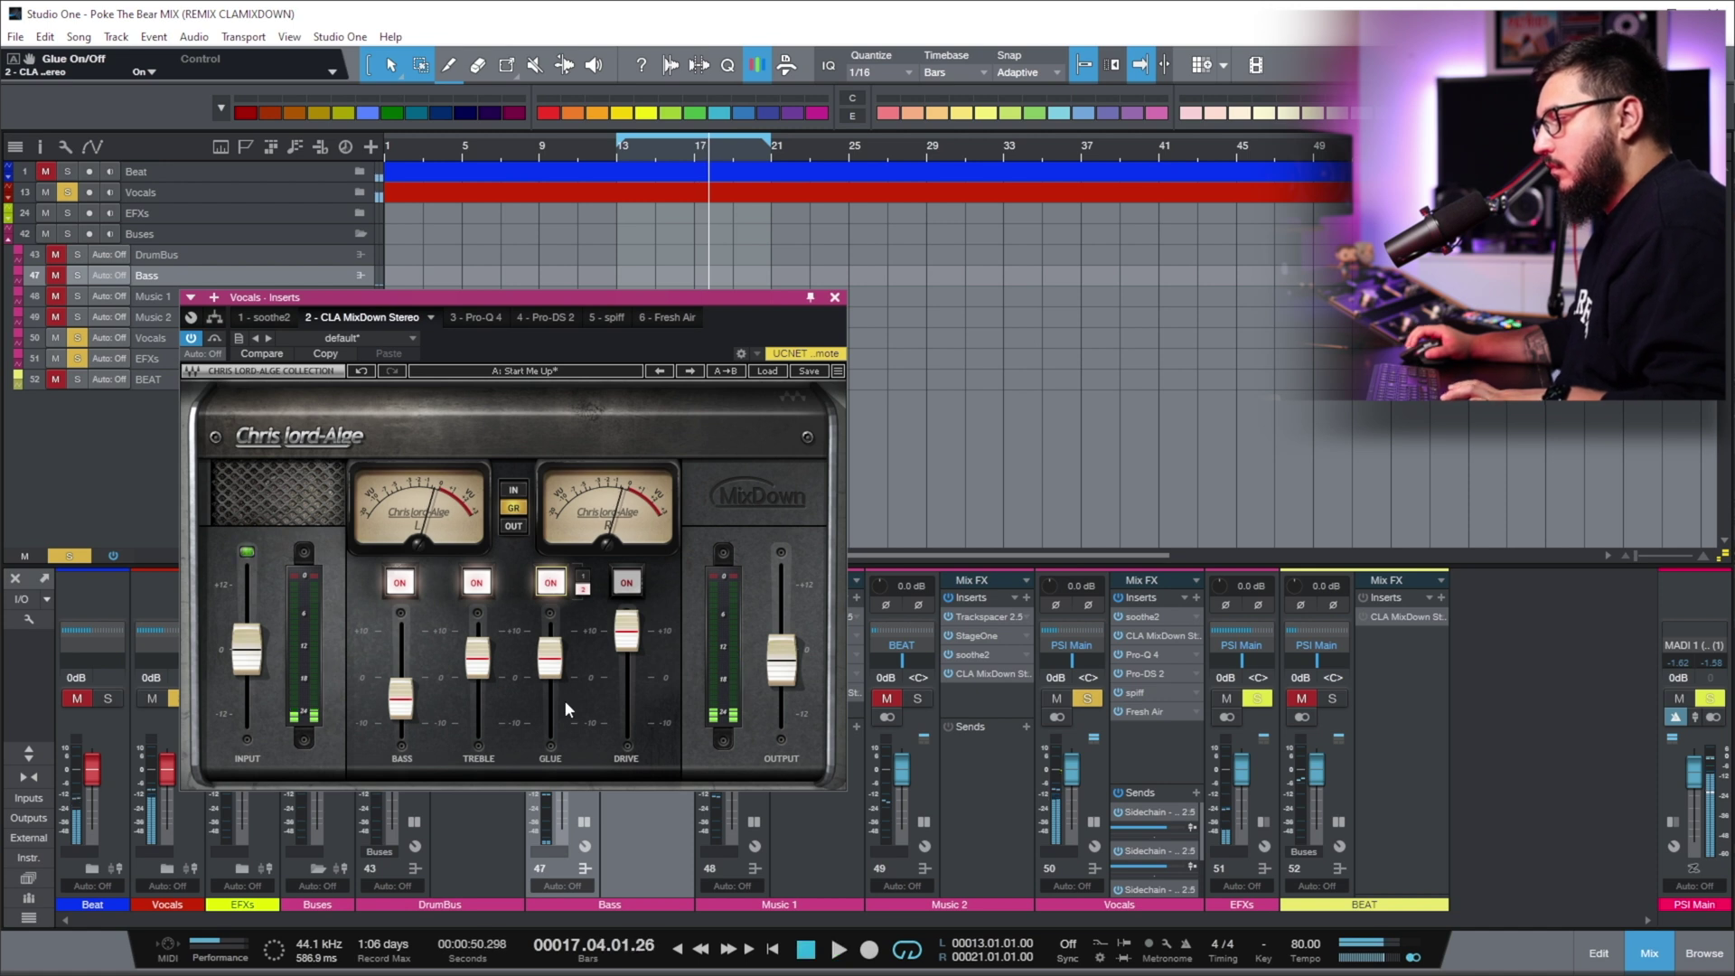
Enable Drive on the Vocals plug-in at 10.0, compare the plug-in with bypass during playback, and close its window
left_click(627, 583)
left_click(629, 643)
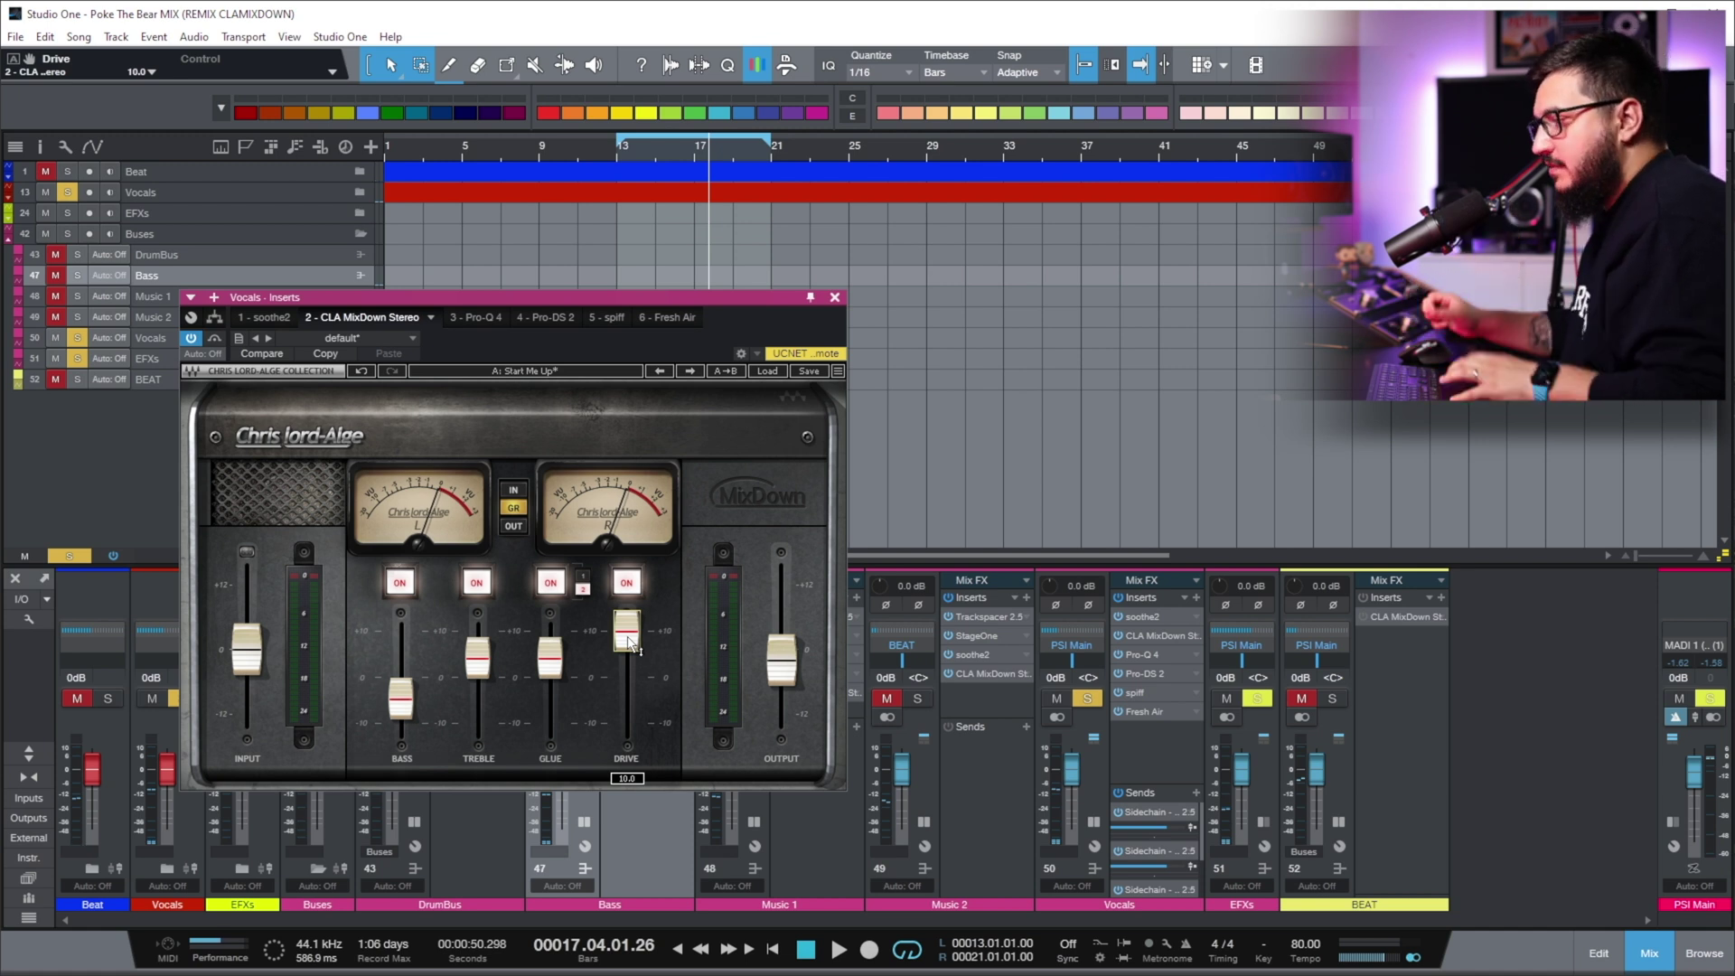
key("space")
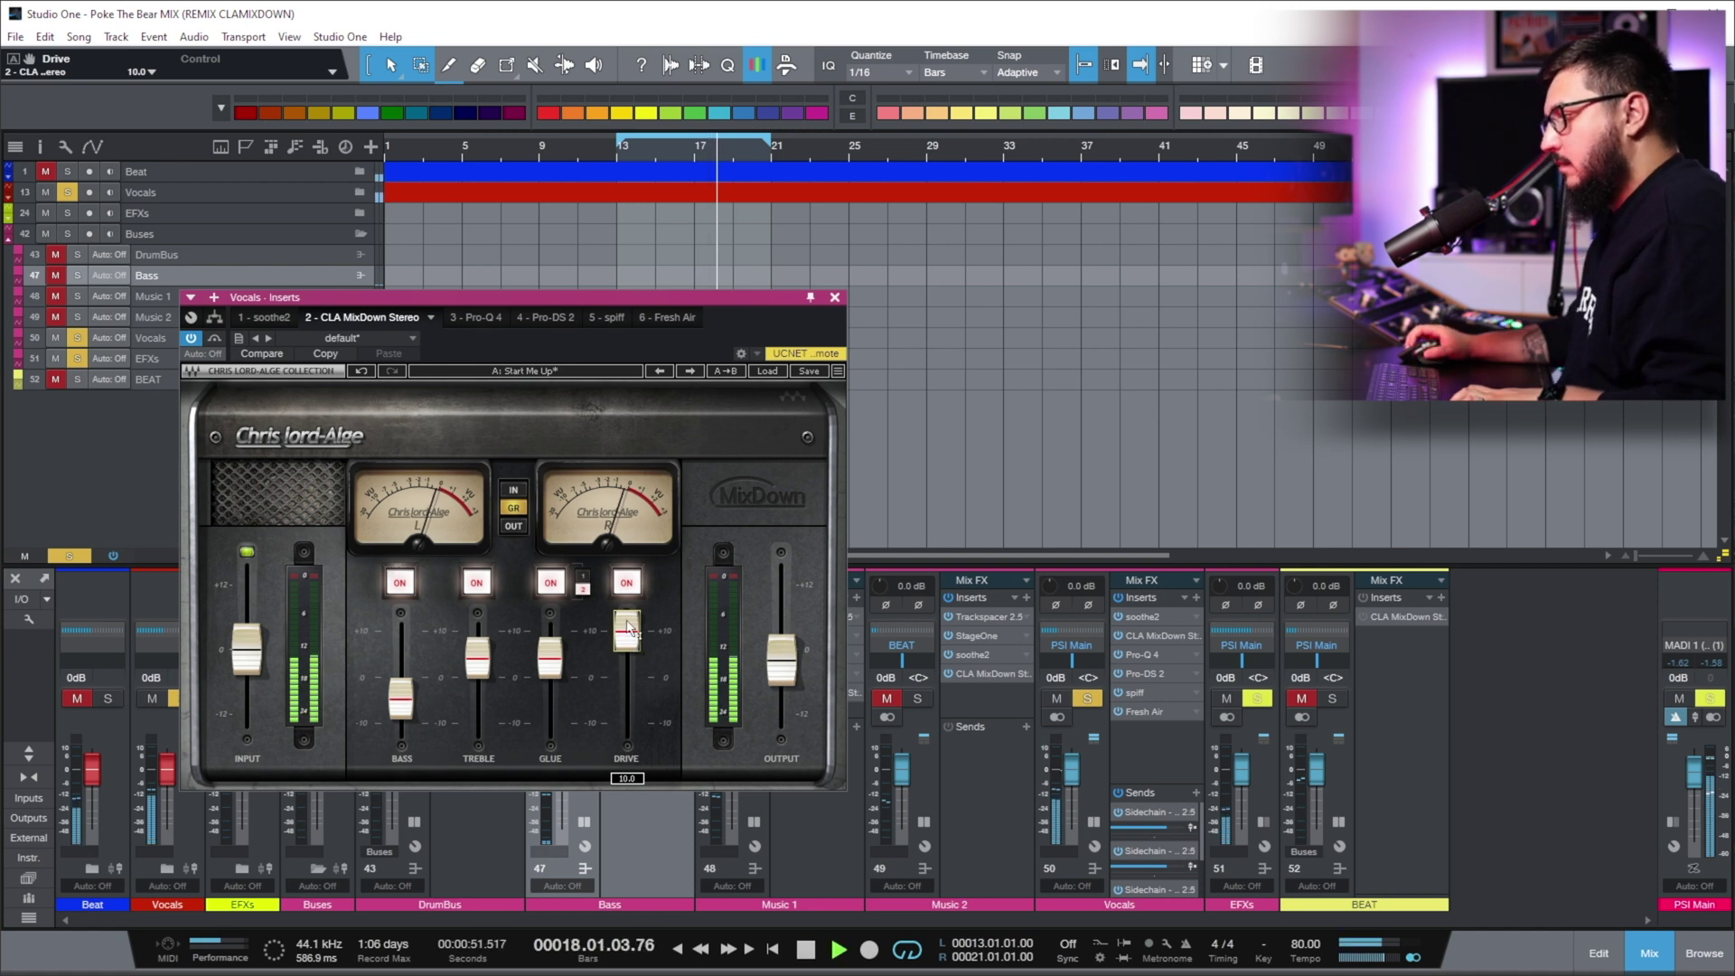
left_click(214, 340)
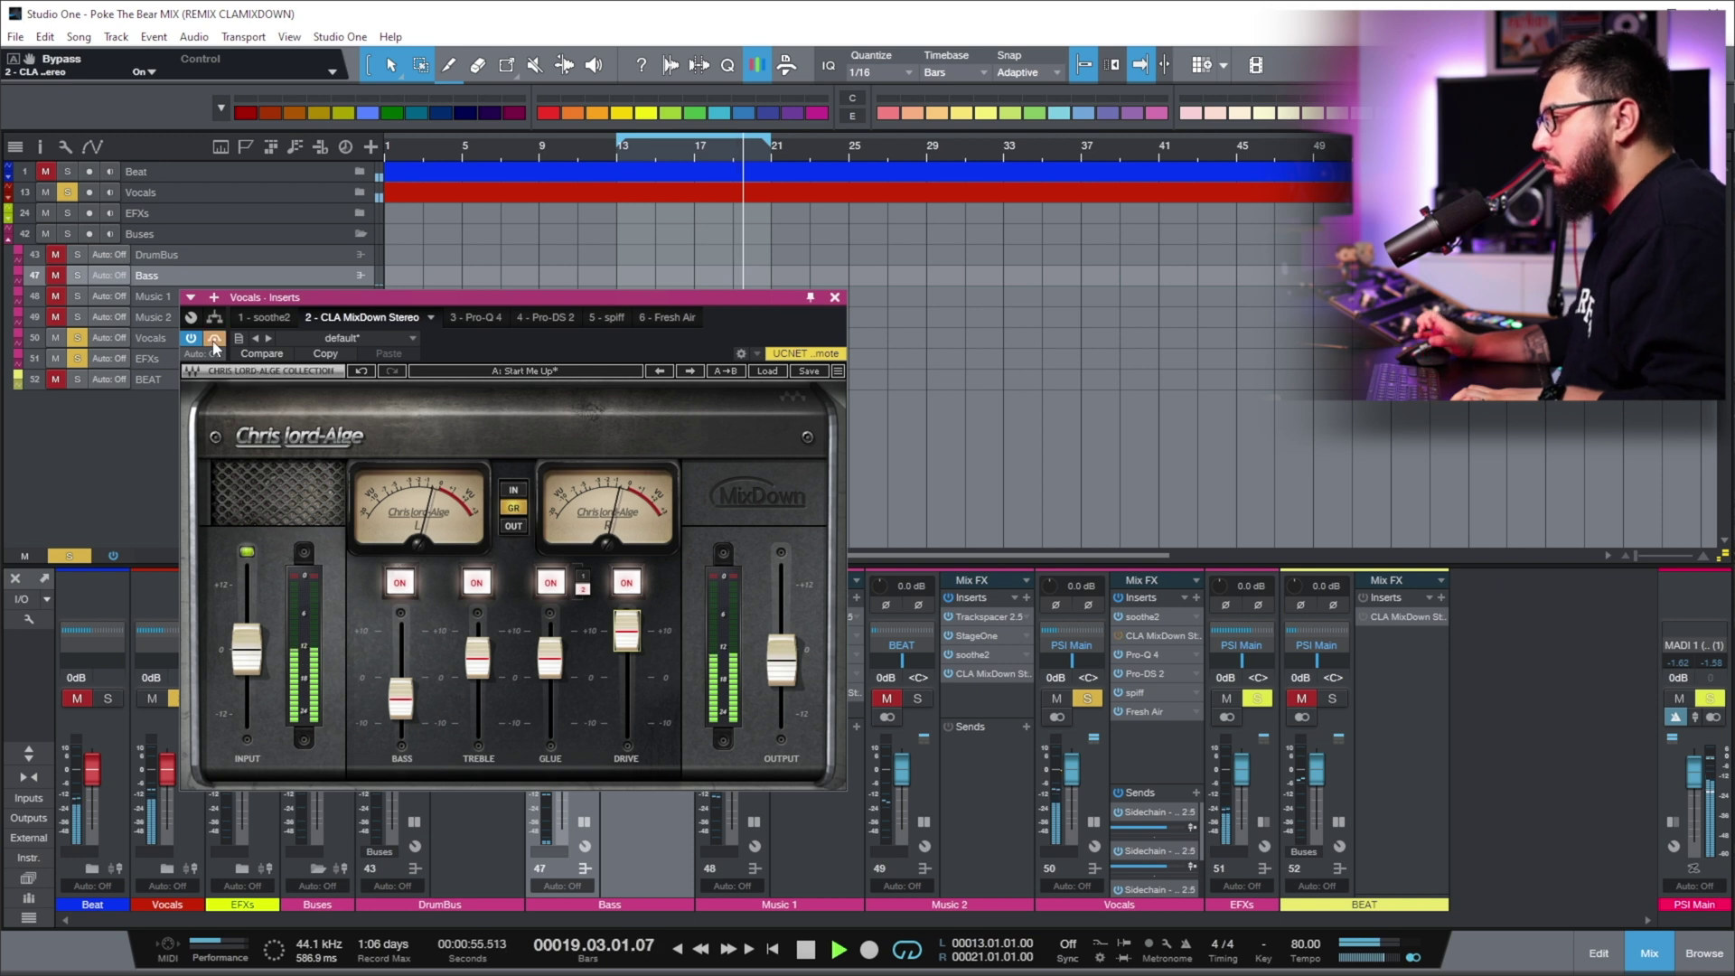
left_click(214, 341)
left_click(835, 299)
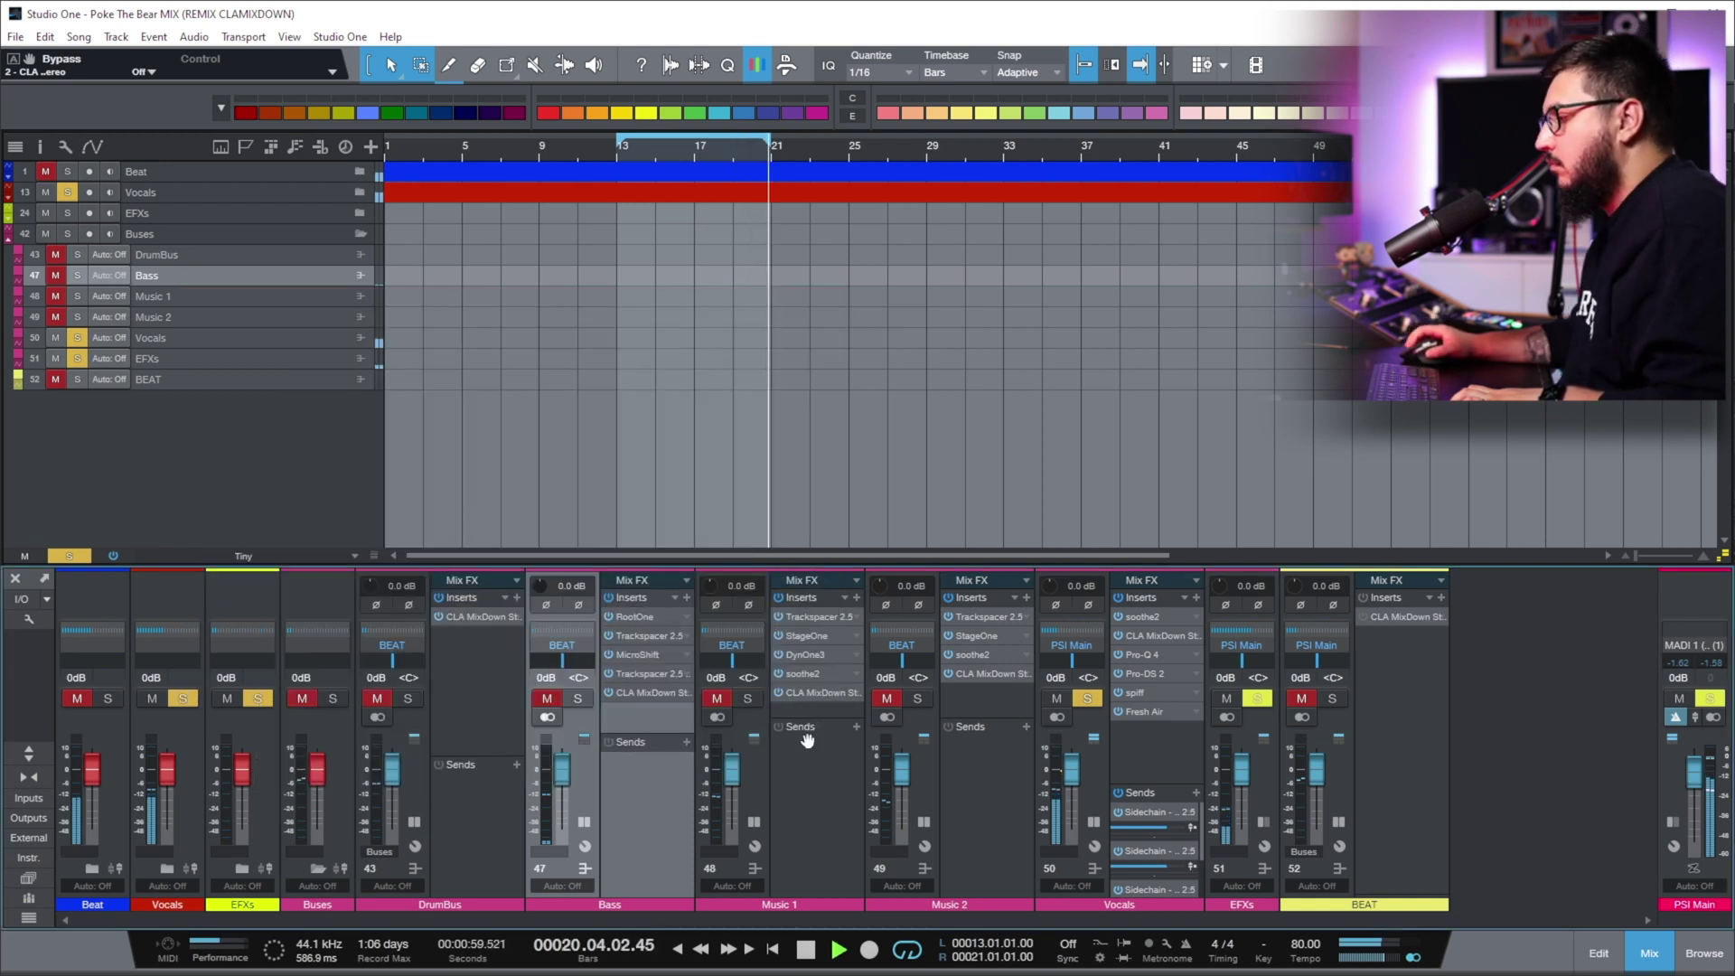
Unmute the DrumBus, Bass, Music 1 and Music 2 buses so the full beat plays with the vocals
left_click(376, 699)
left_click(546, 699)
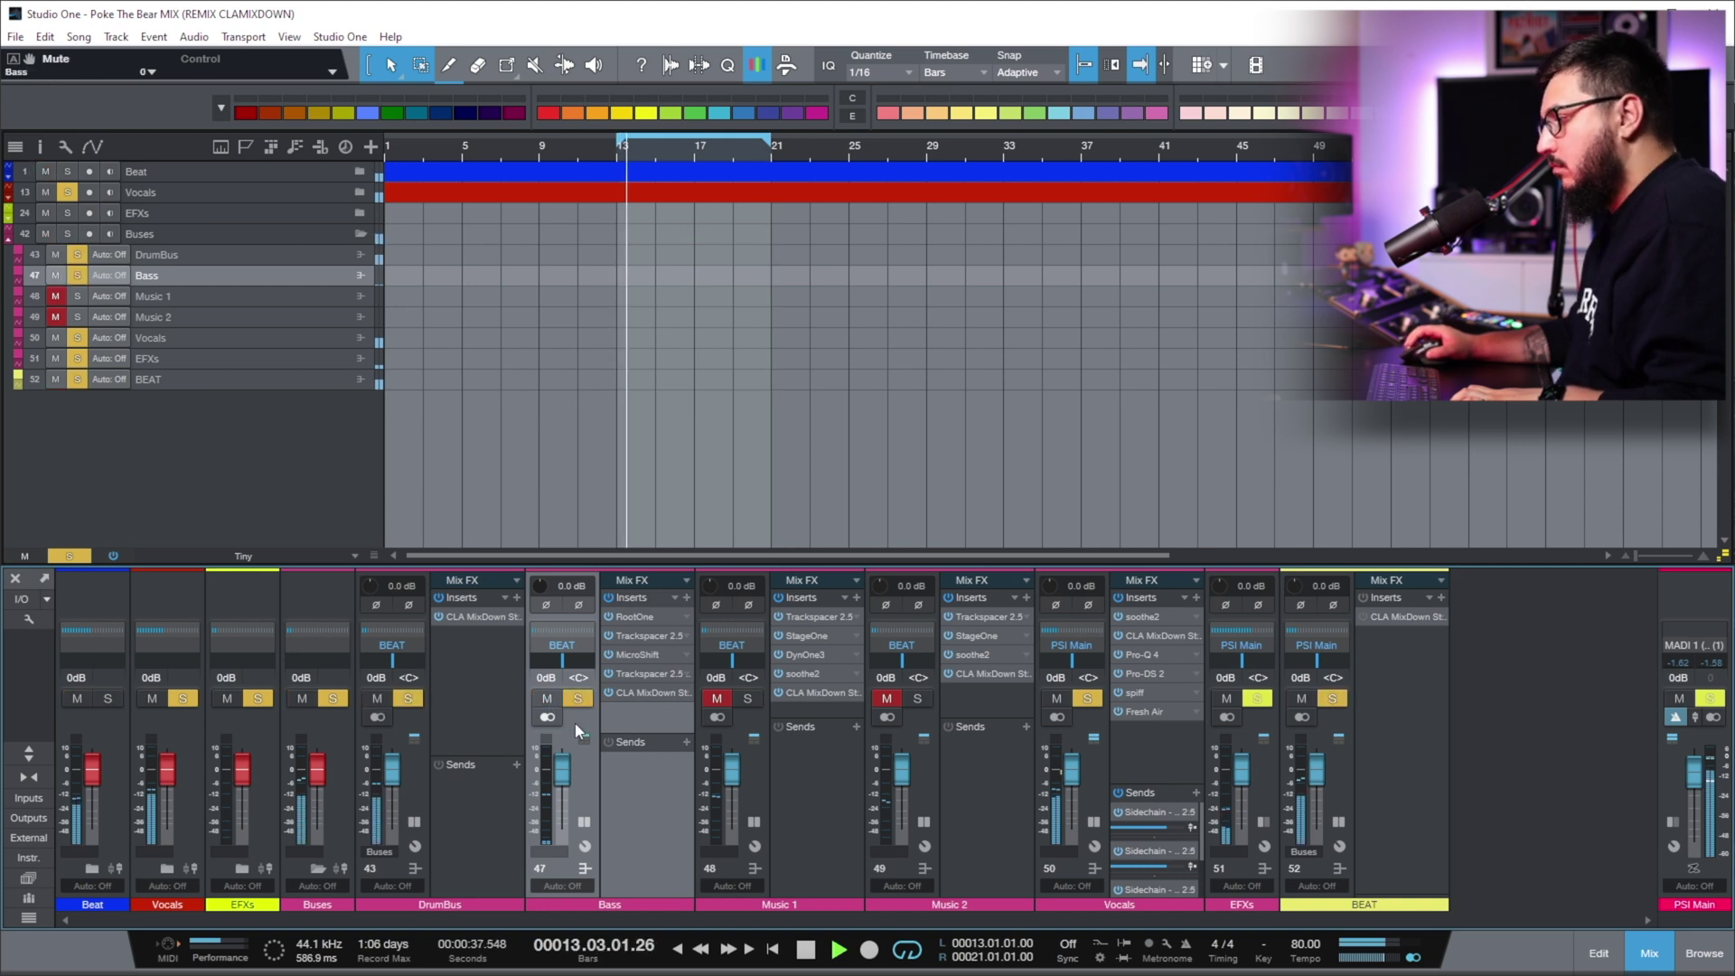
left_click(717, 699)
left_click(890, 722)
left_click(886, 698)
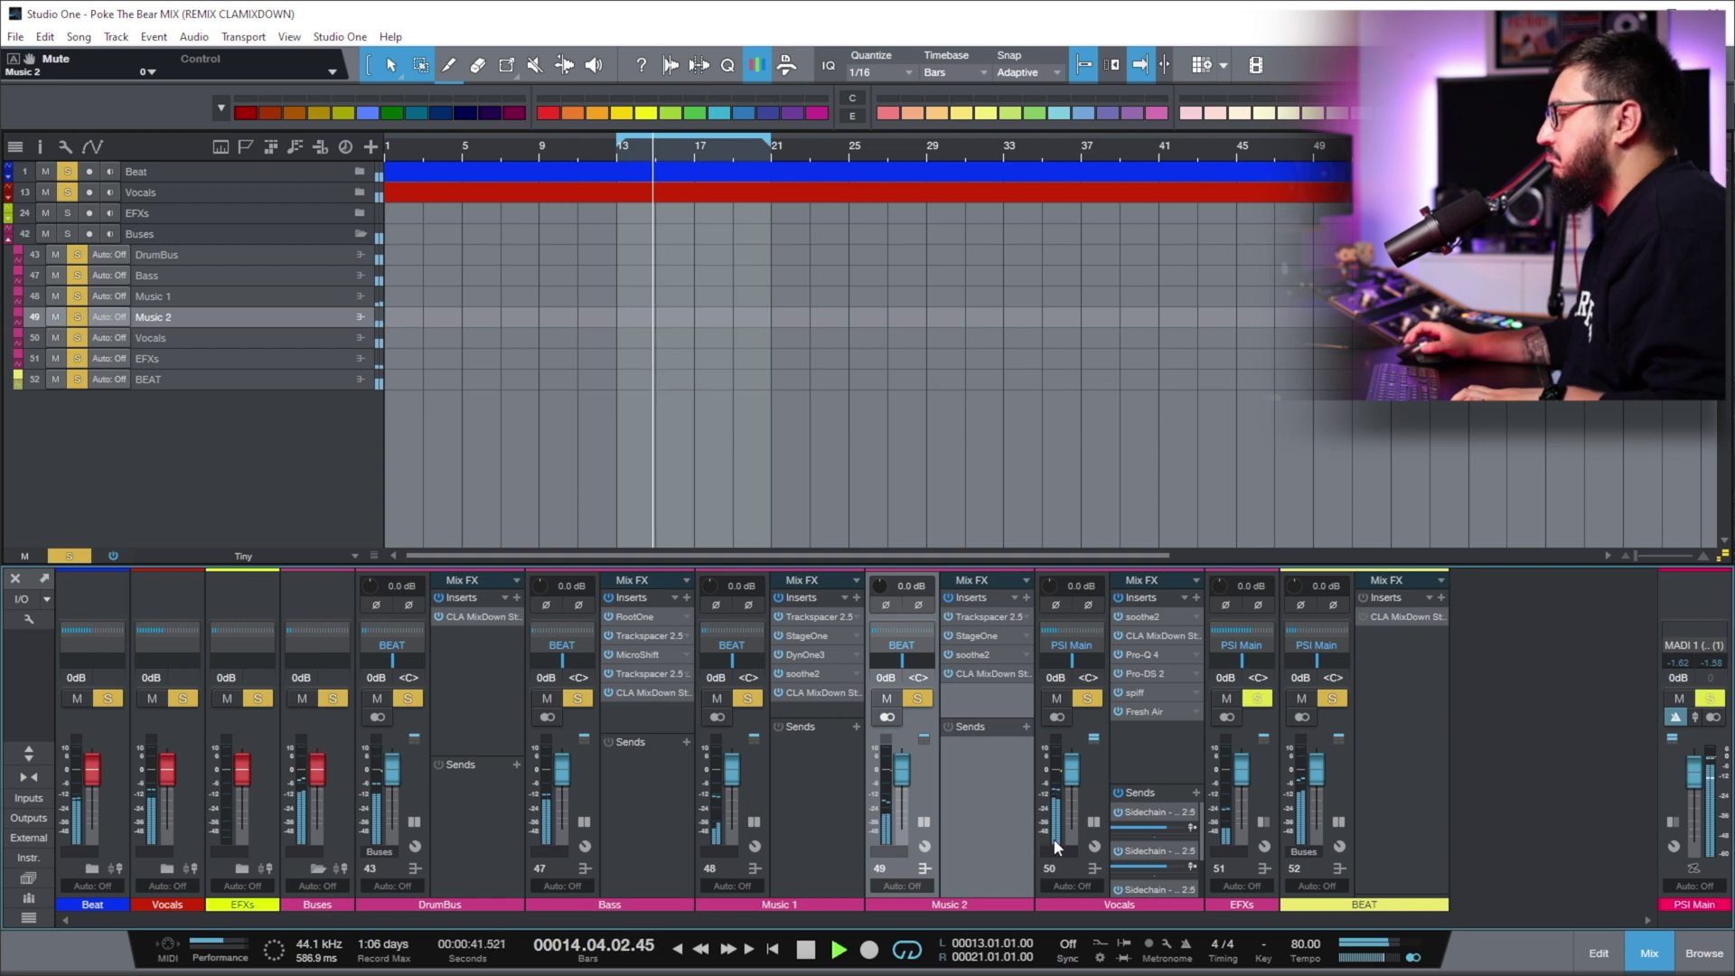
Compare the full mix with the CLA MixDown inserts on the Vocals, Music 2, Music 1, Bass and DrumBus buses bypassed and re-enabled
mouse_move(1053, 841)
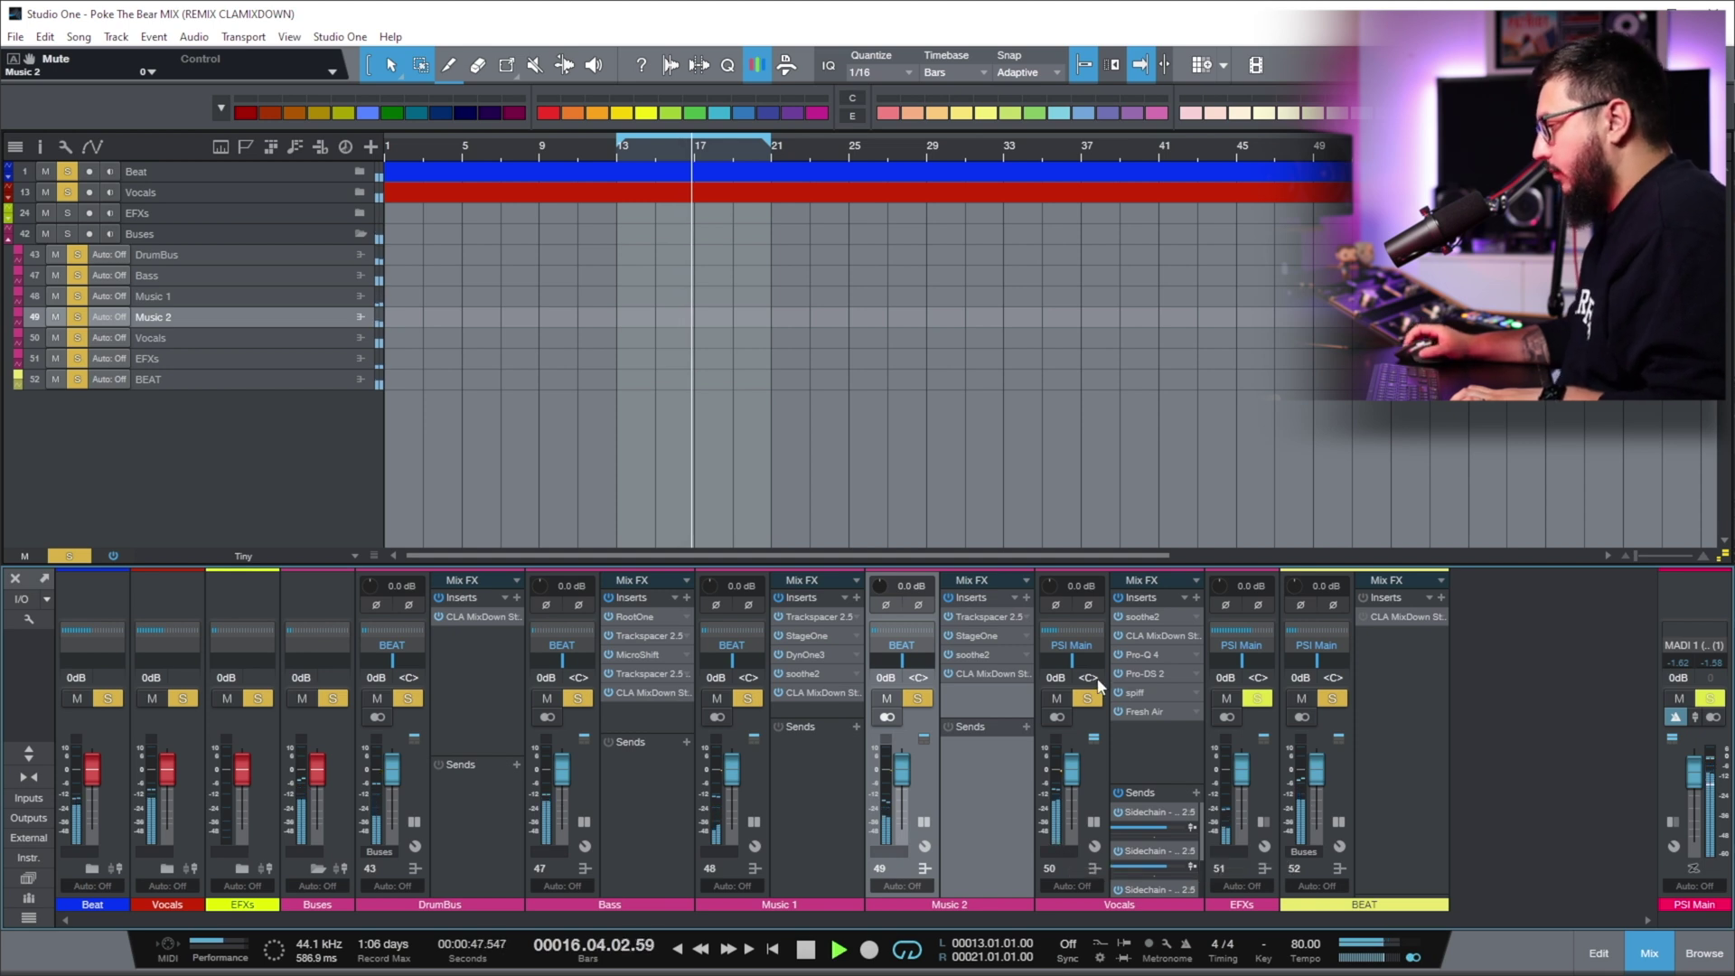
left_click(947, 673)
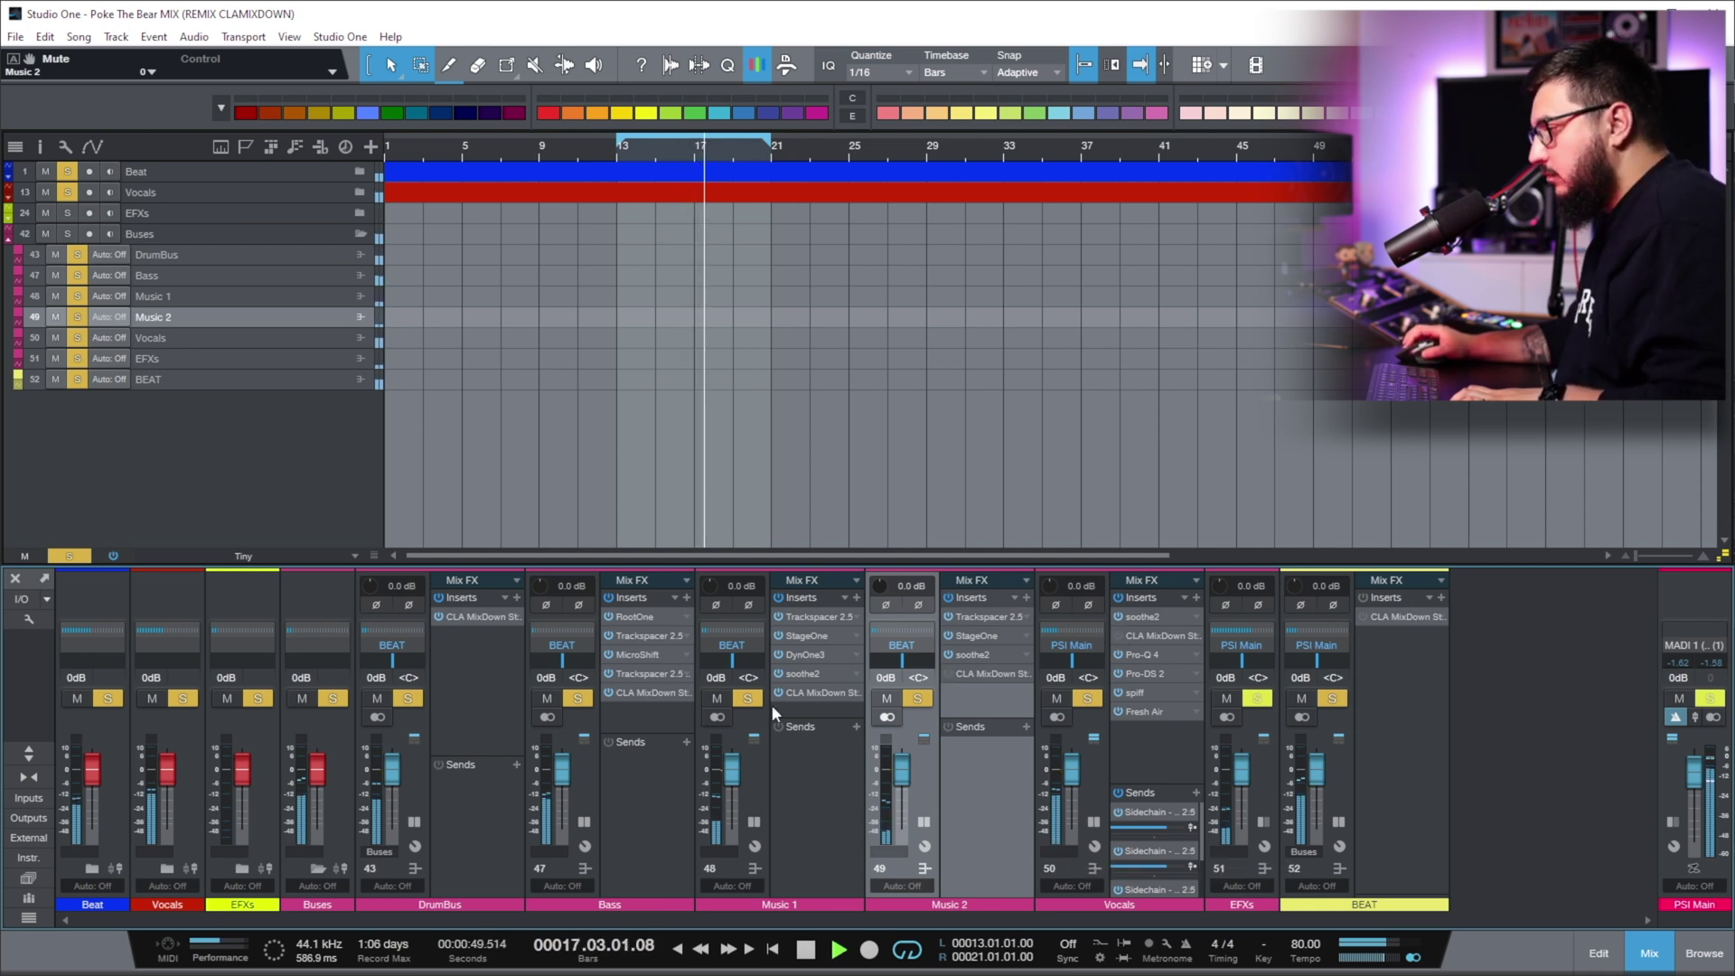
left_click(778, 692)
left_click(608, 693)
left_click(438, 616)
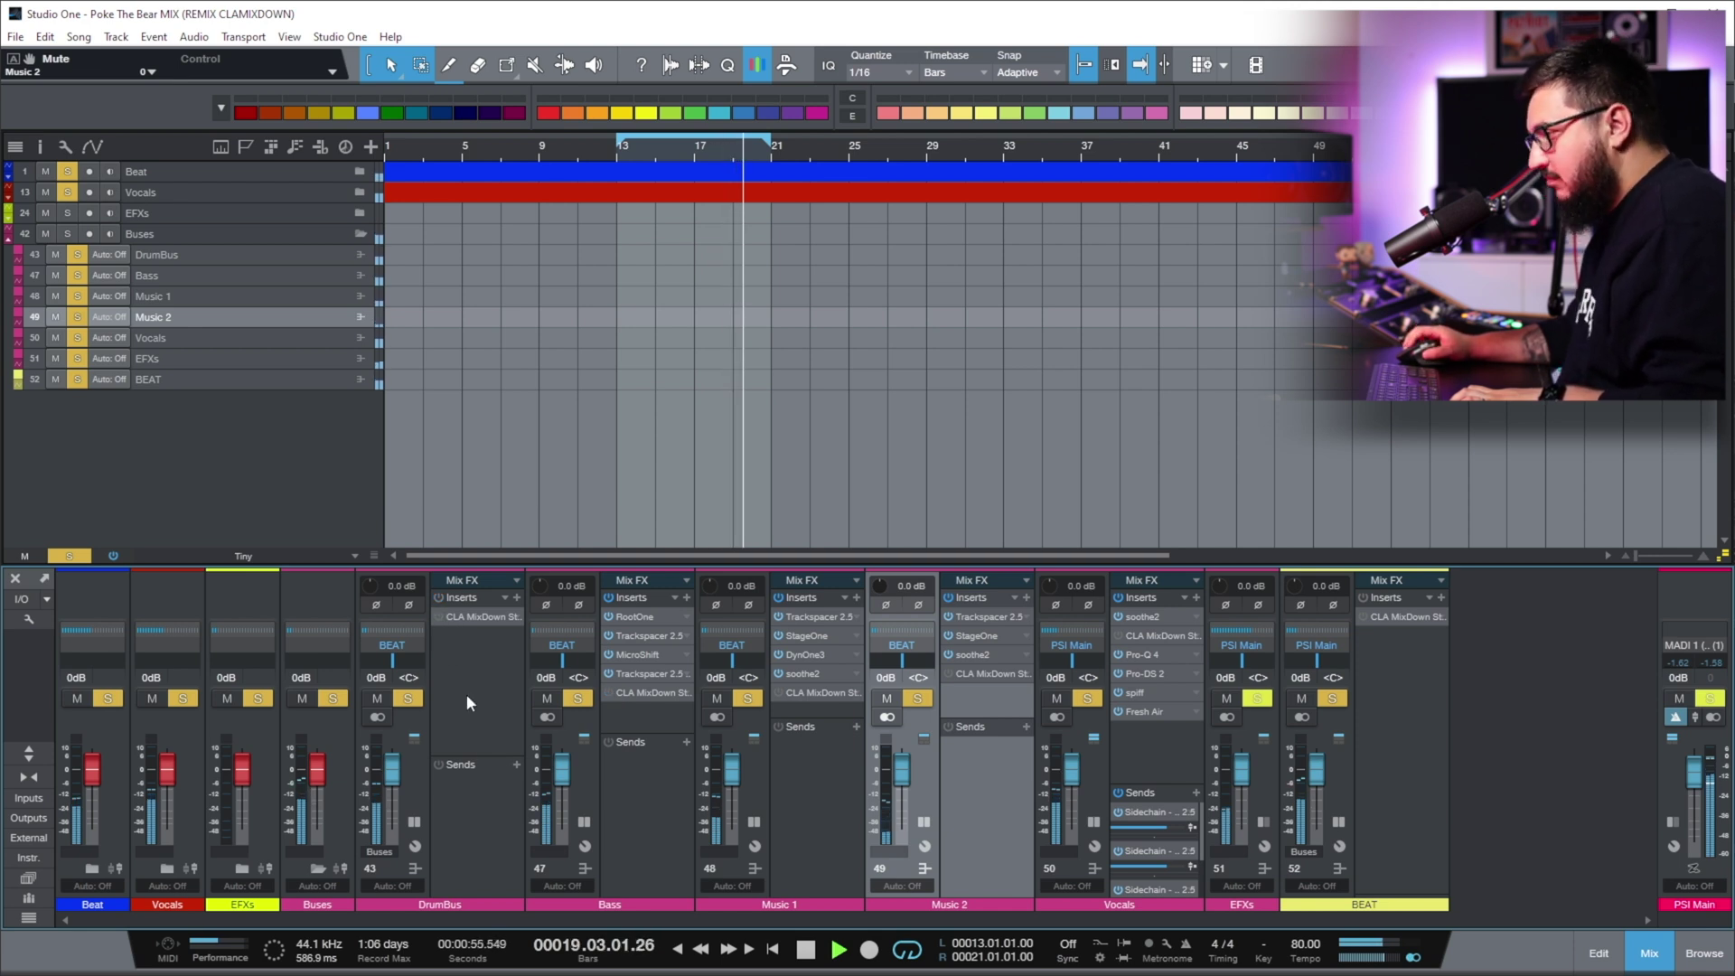
left_click(438, 616)
left_click(608, 692)
left_click(778, 692)
left_click(947, 674)
left_click(1117, 635)
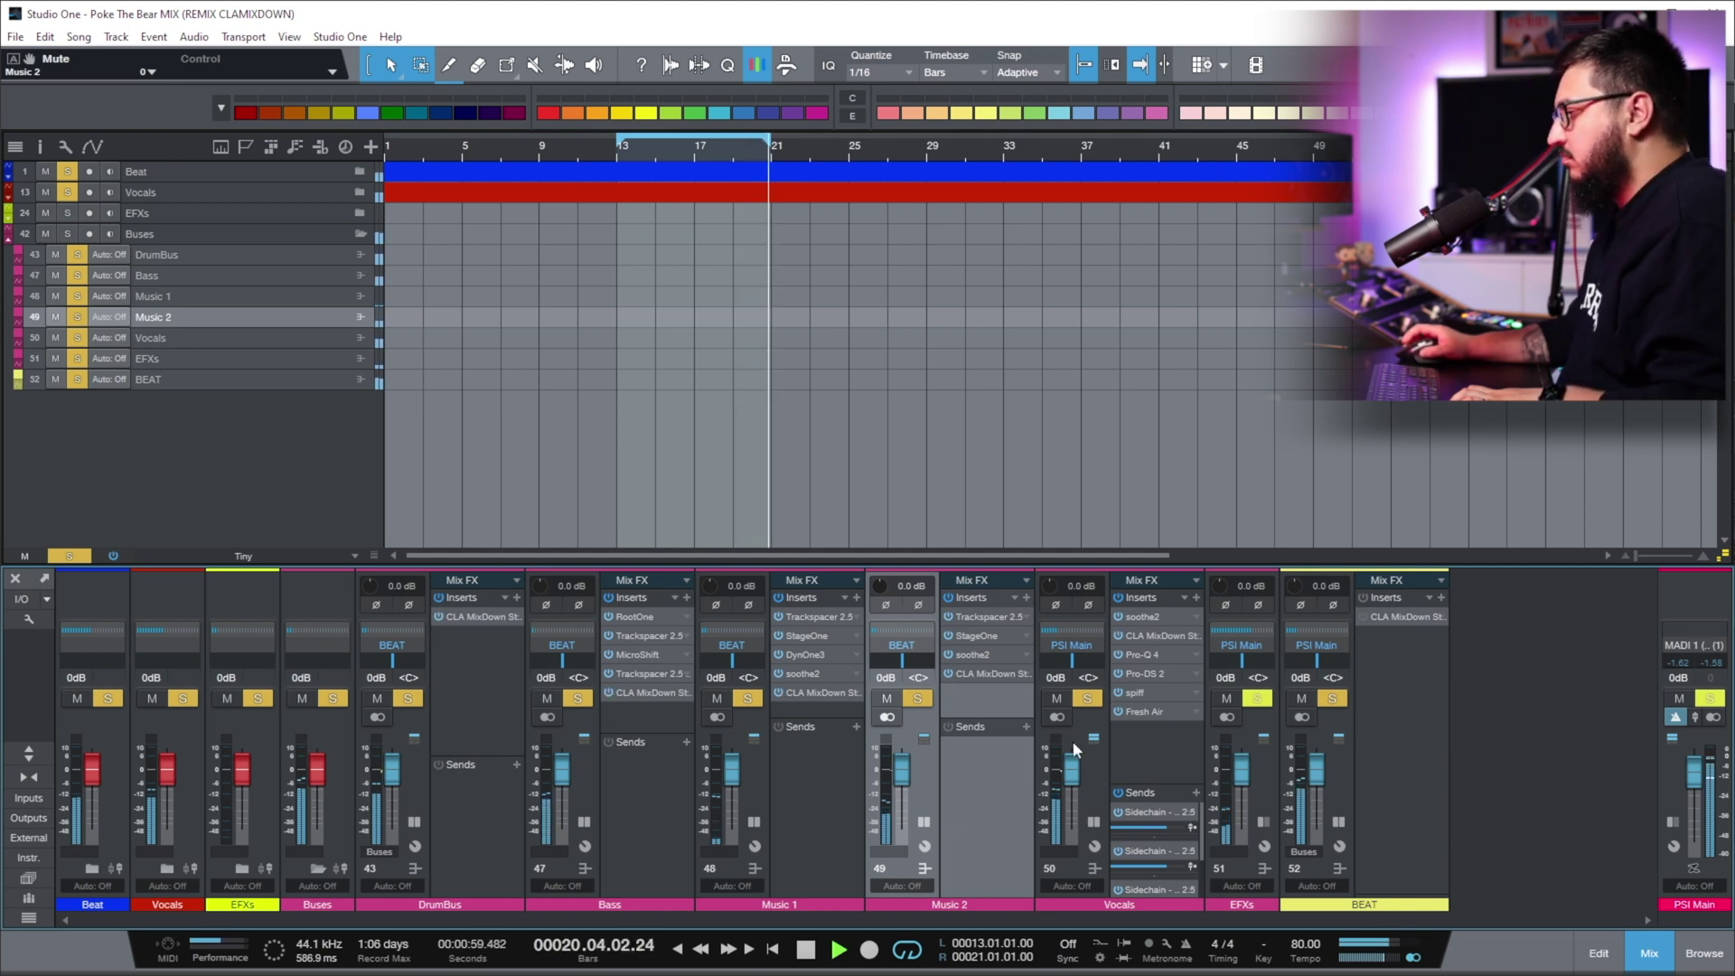